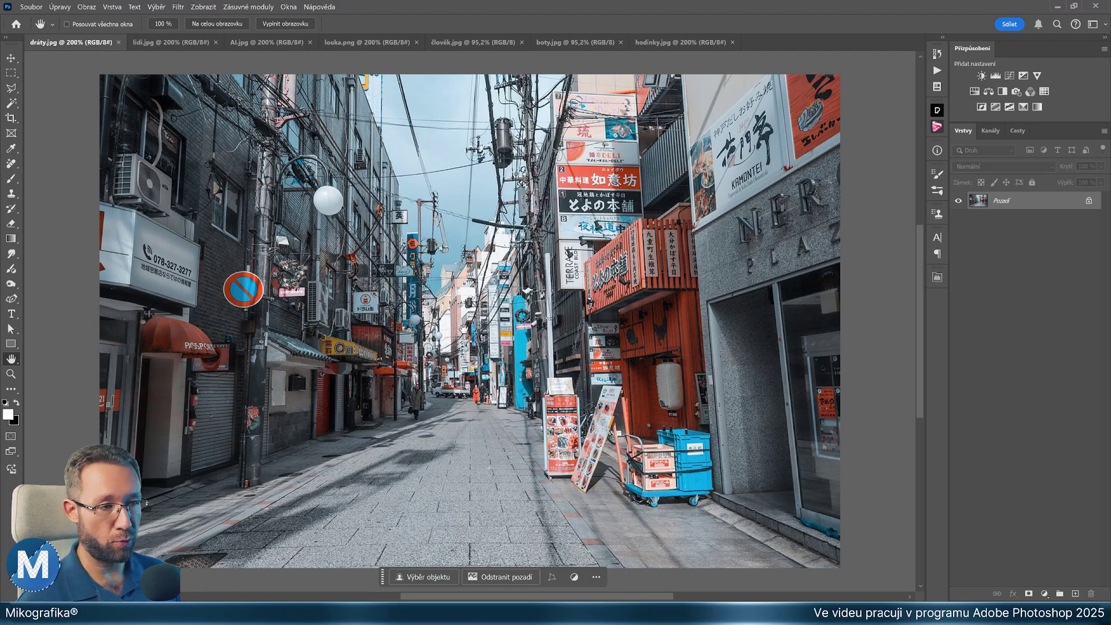
# Select the Remove tool from the healing flyout and open the Find Distractions list
pyautogui.press('j')
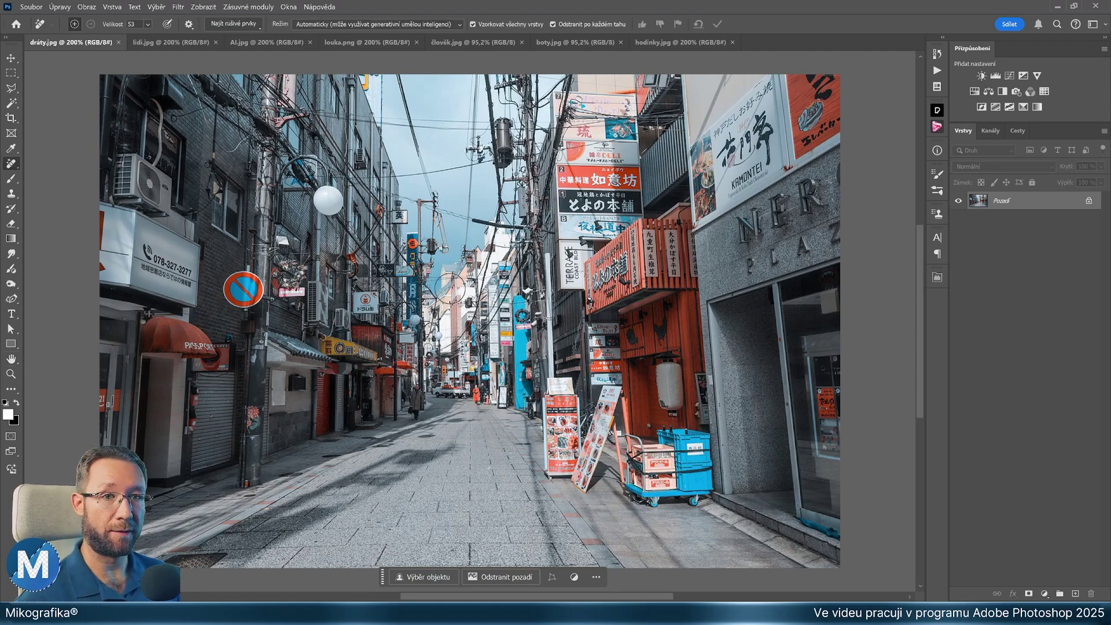
pyautogui.rightClick(11, 164)
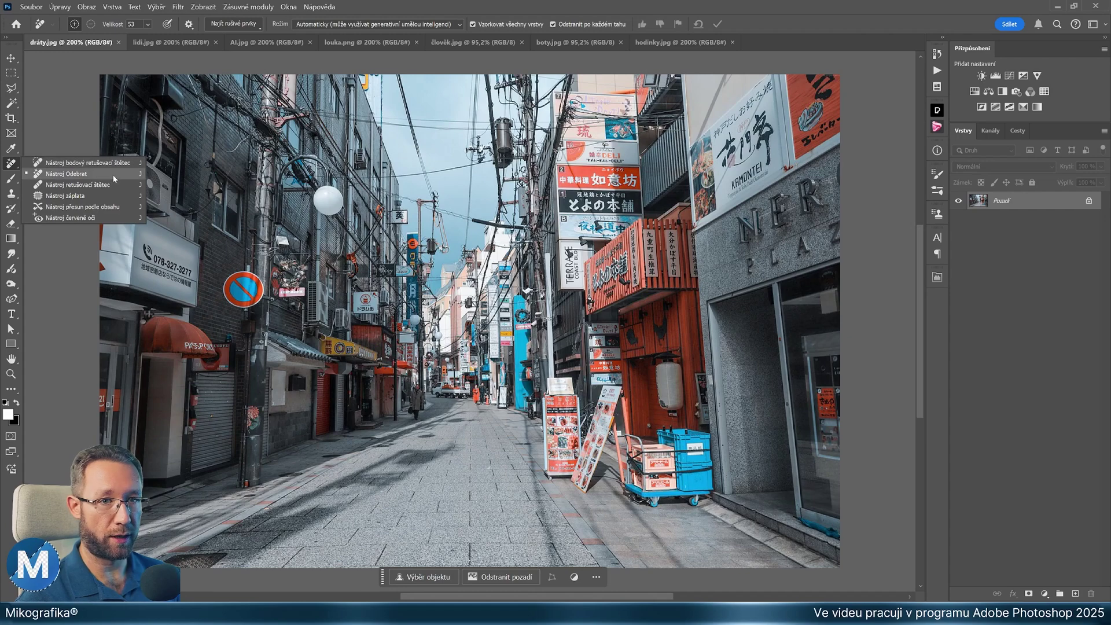
pyautogui.click(64, 184)
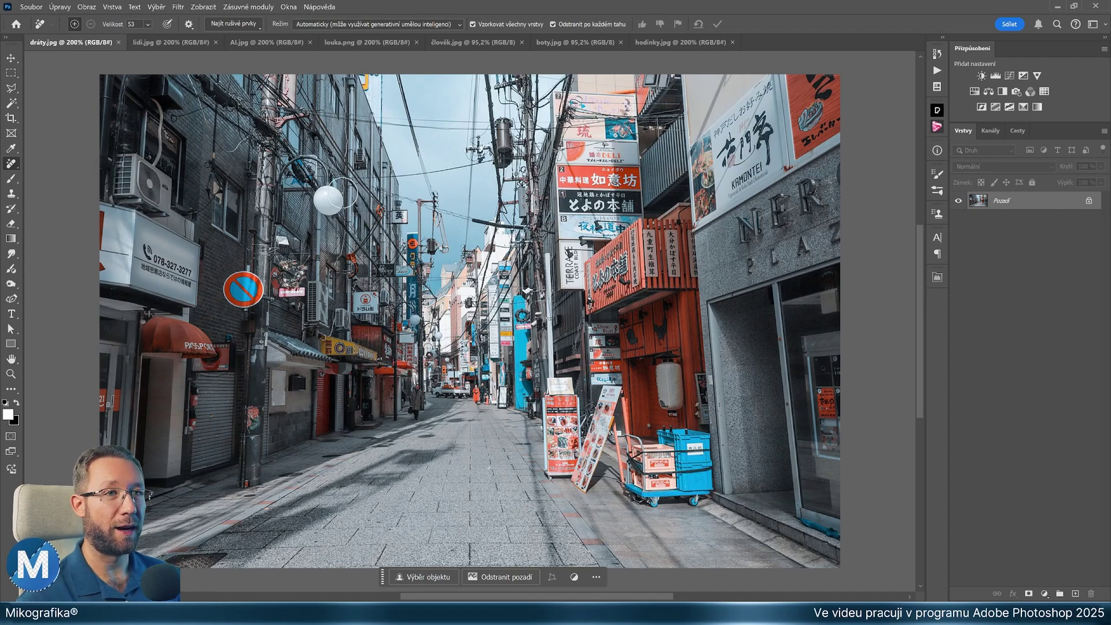
pyautogui.click(244, 26)
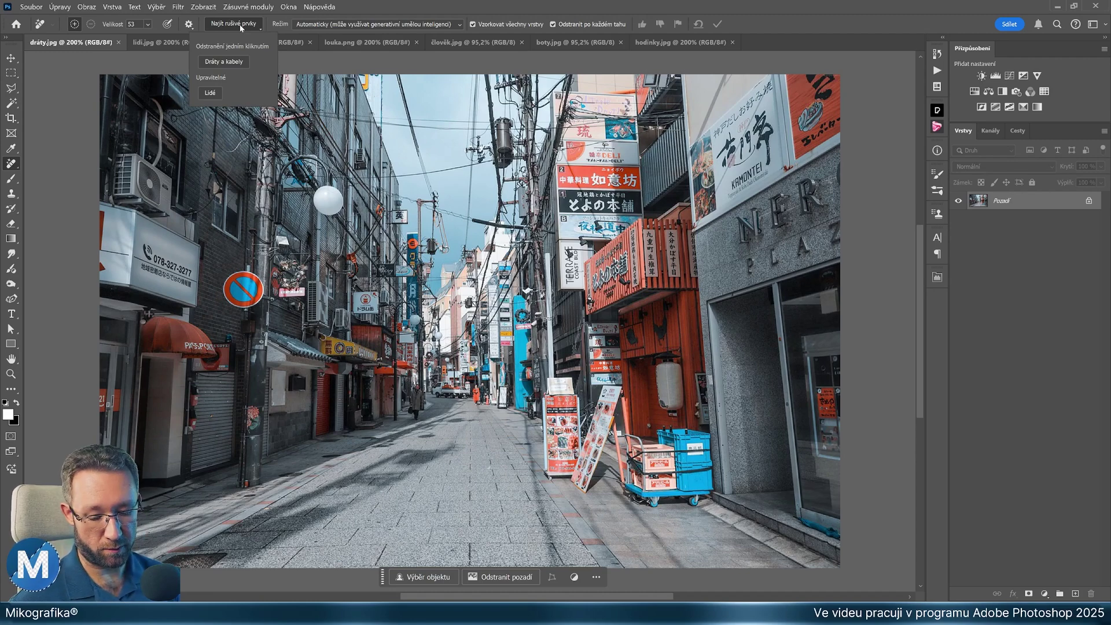
# Add a new empty layer named retuš above the street photo's background
pyautogui.hotkey('ctrl', 'shift', 'n')
pyautogui.write('retuš')
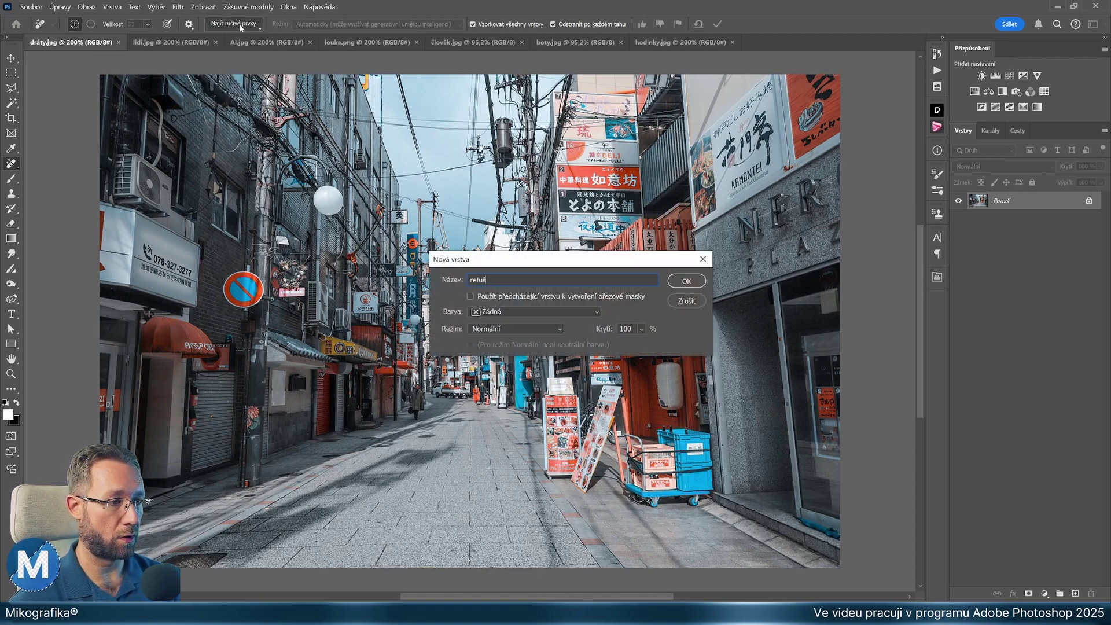
pyautogui.press('Return')
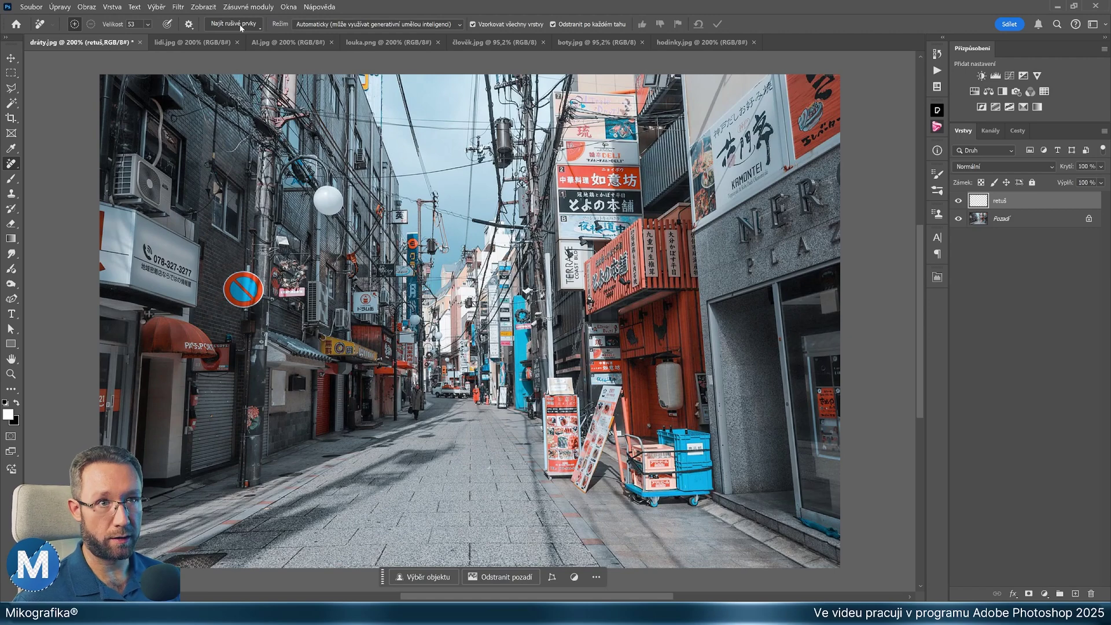
pyautogui.click(226, 25)
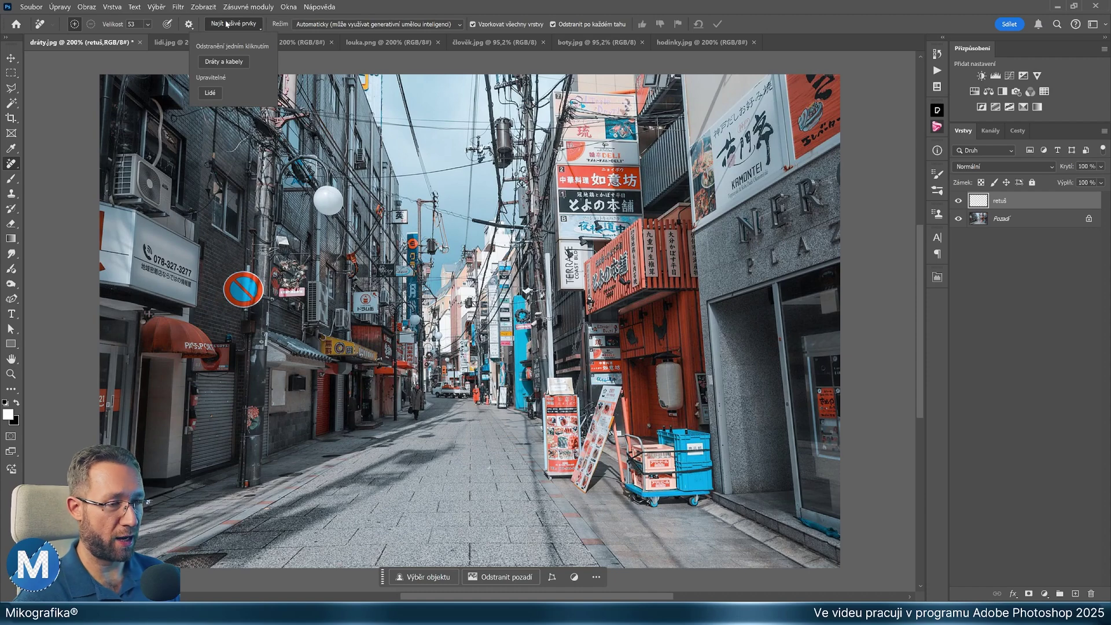
# Remove all wires and cables via Find Distractions, toggling the retuš layer to compare
pyautogui.click(220, 64)
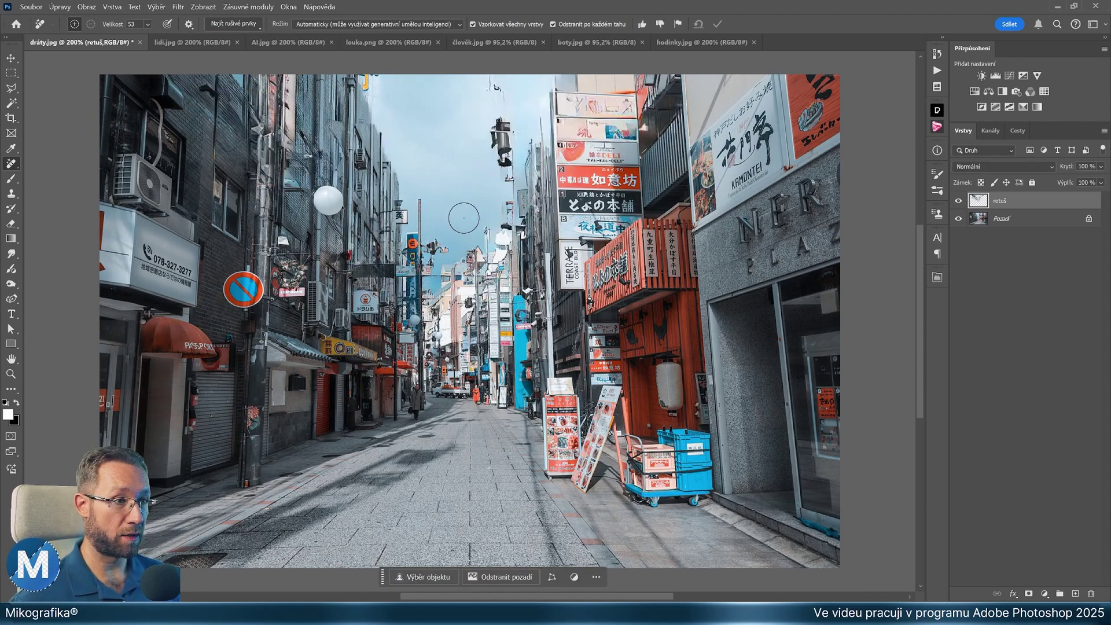
pyautogui.click(958, 202)
pyautogui.click(958, 202)
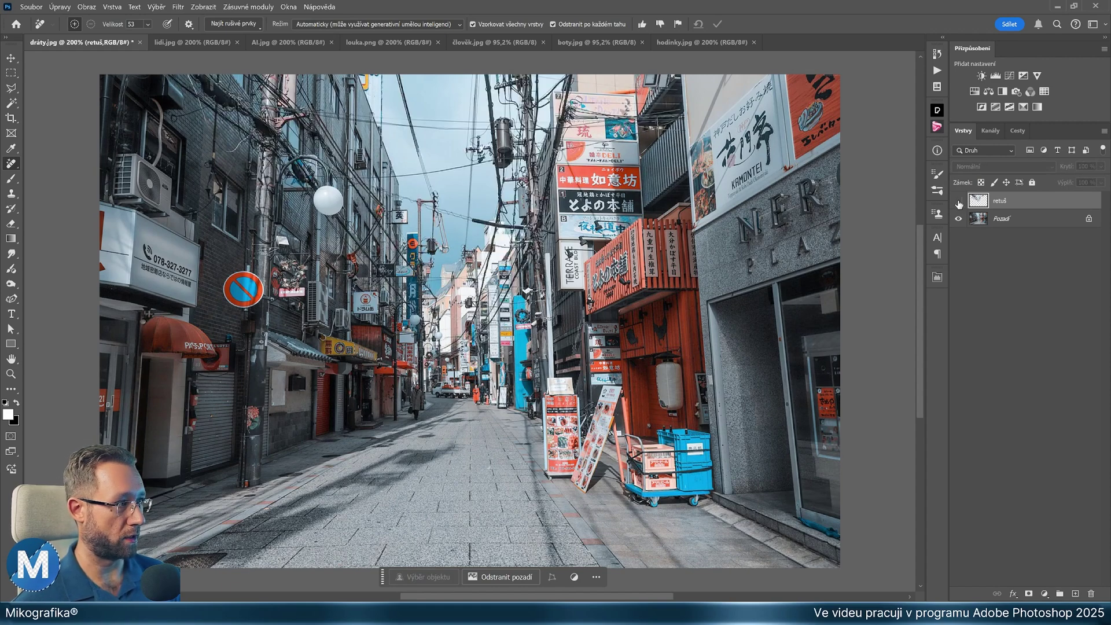
pyautogui.click(958, 202)
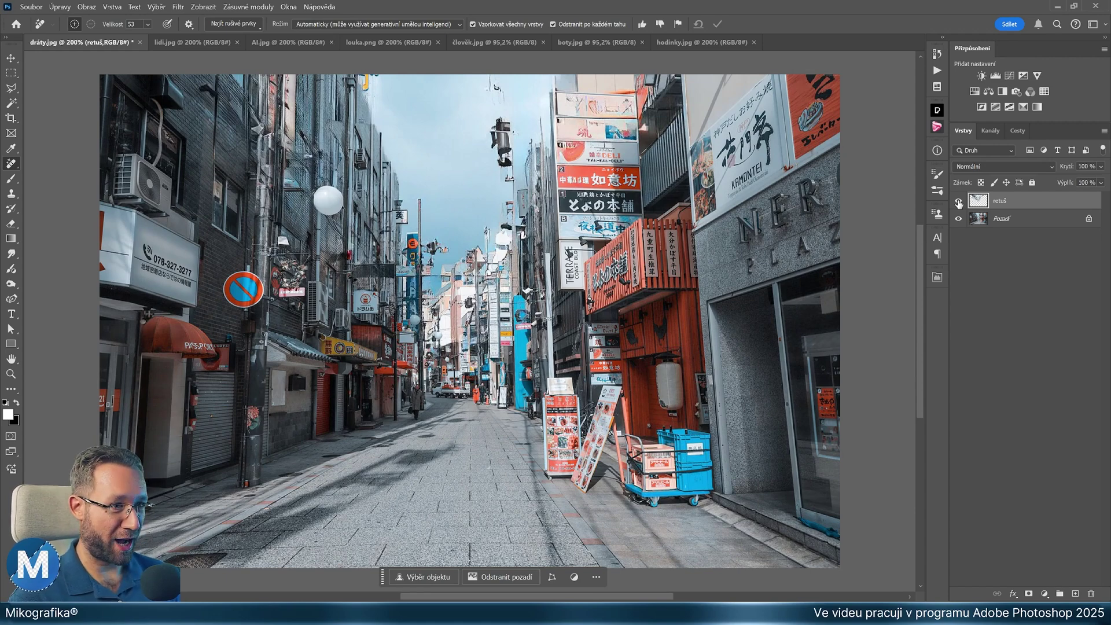
pyautogui.click(959, 202)
pyautogui.click(958, 202)
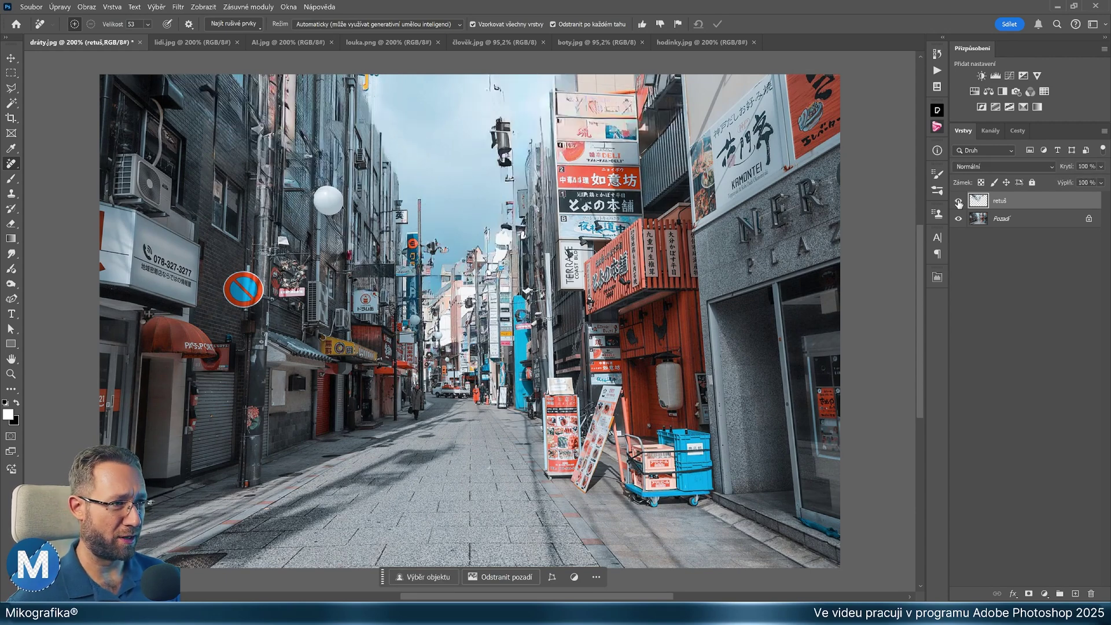
pyautogui.click(958, 202)
pyautogui.click(958, 202)
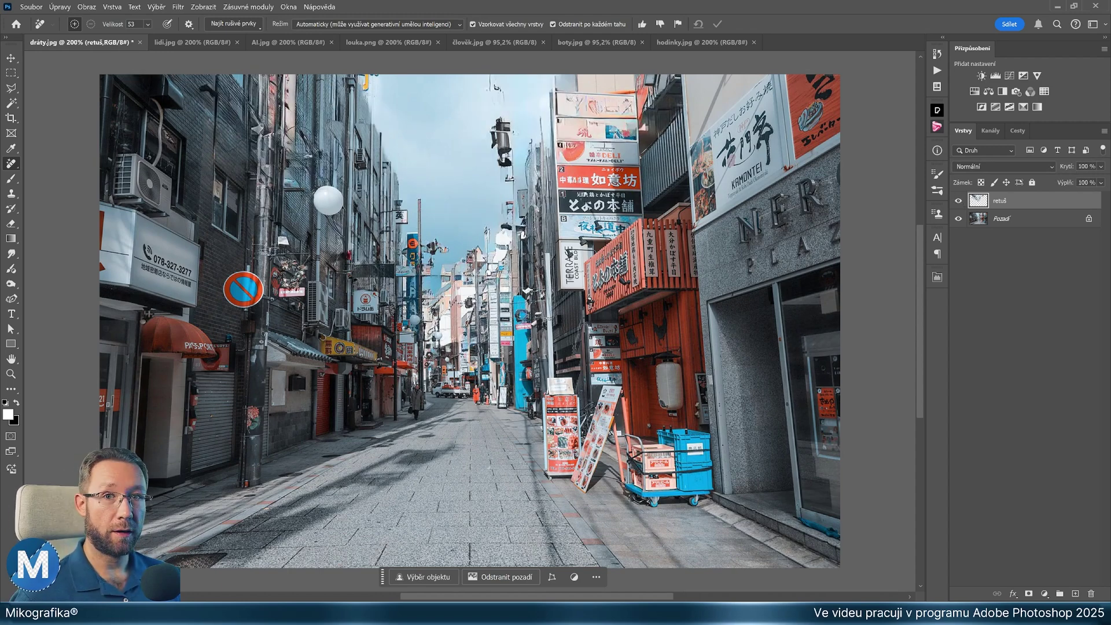
pyautogui.click(244, 25)
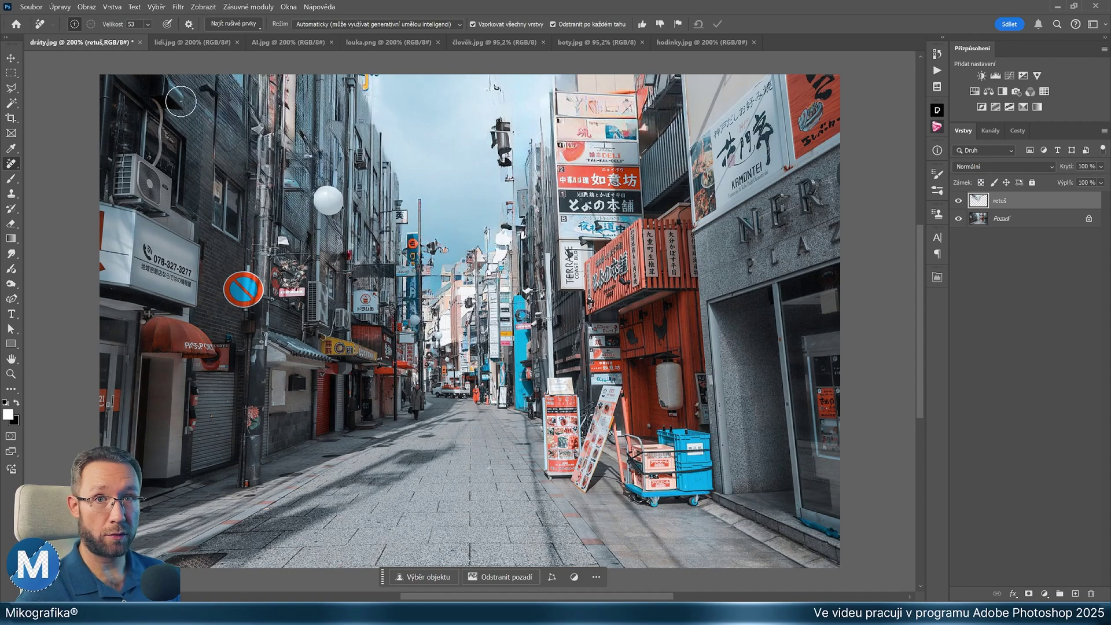
# On lidi.jpg, add an empty layer and mark people via Find Distractions > People
pyautogui.click(175, 43)
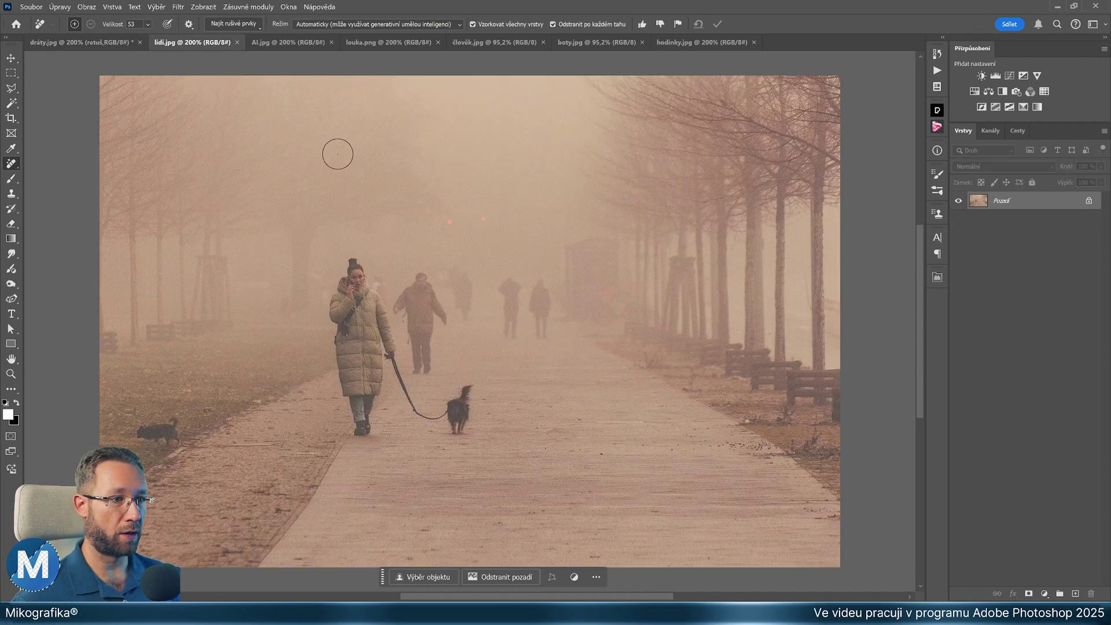
pyautogui.hotkey('ctrl', 'shift', 'alt', 'n')
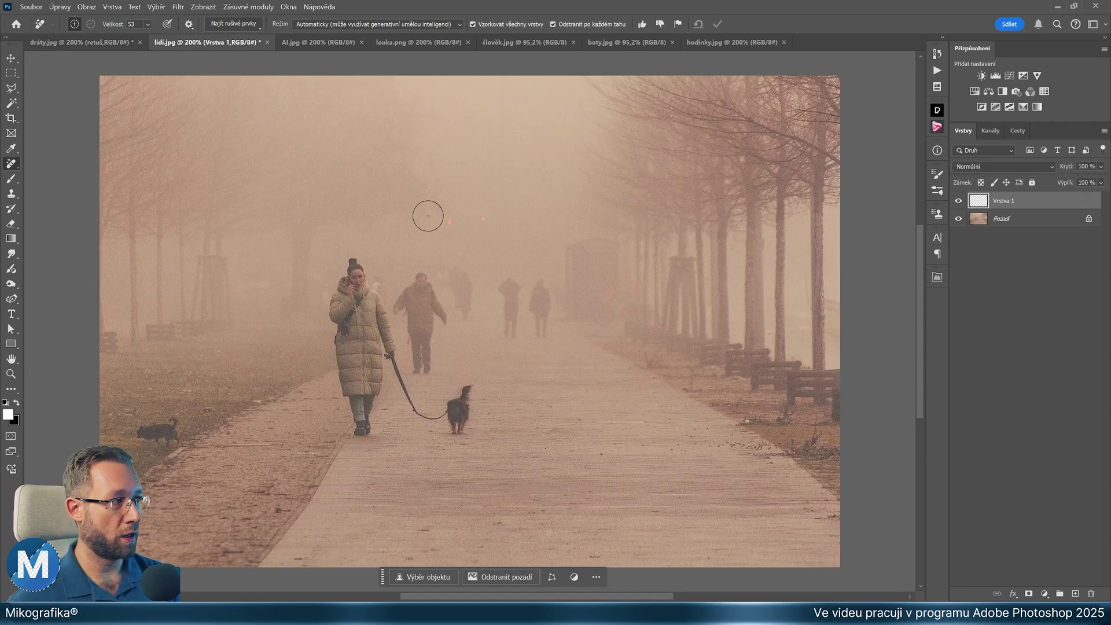
pyautogui.click(232, 24)
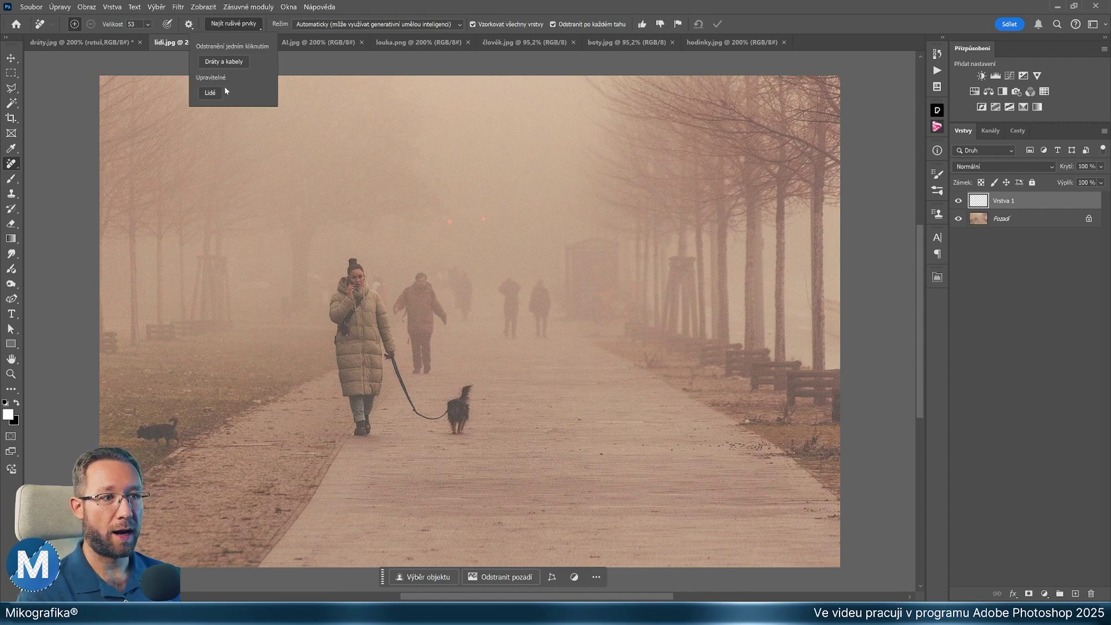
pyautogui.click(210, 93)
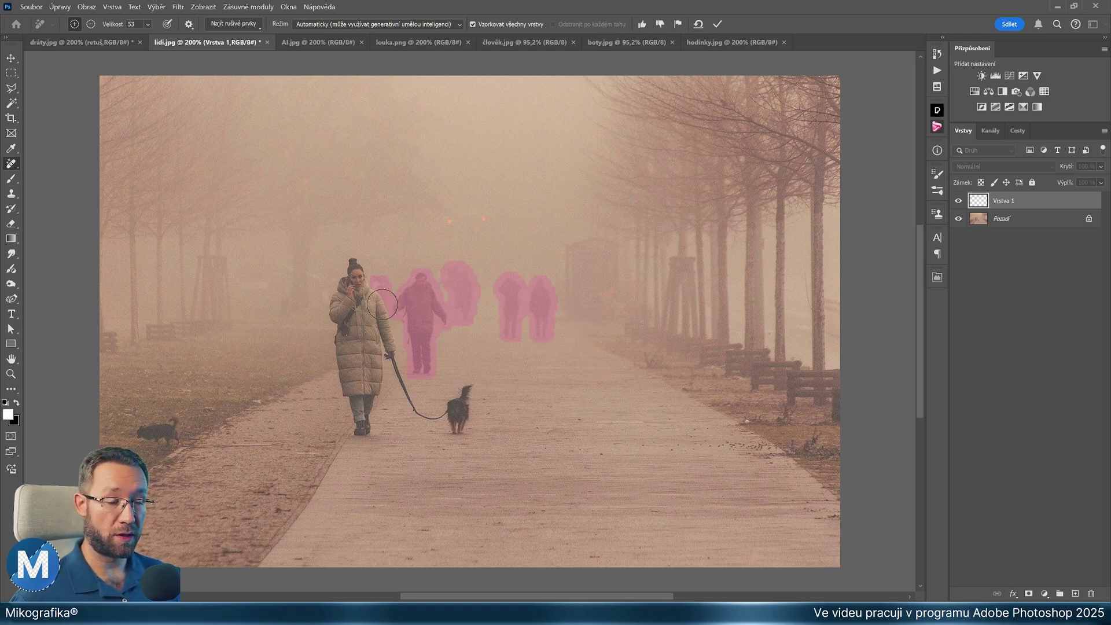
# Try marking the woman and dog, undo it, and apply removal of the background people
pyautogui.moveTo(350, 270)
pyautogui.mouseDown()
pyautogui.moveTo(344, 336)
pyautogui.moveTo(362, 380)
pyautogui.moveTo(460, 425)
pyautogui.moveTo(472, 406)
pyautogui.moveTo(356, 323)
pyautogui.mouseUp()
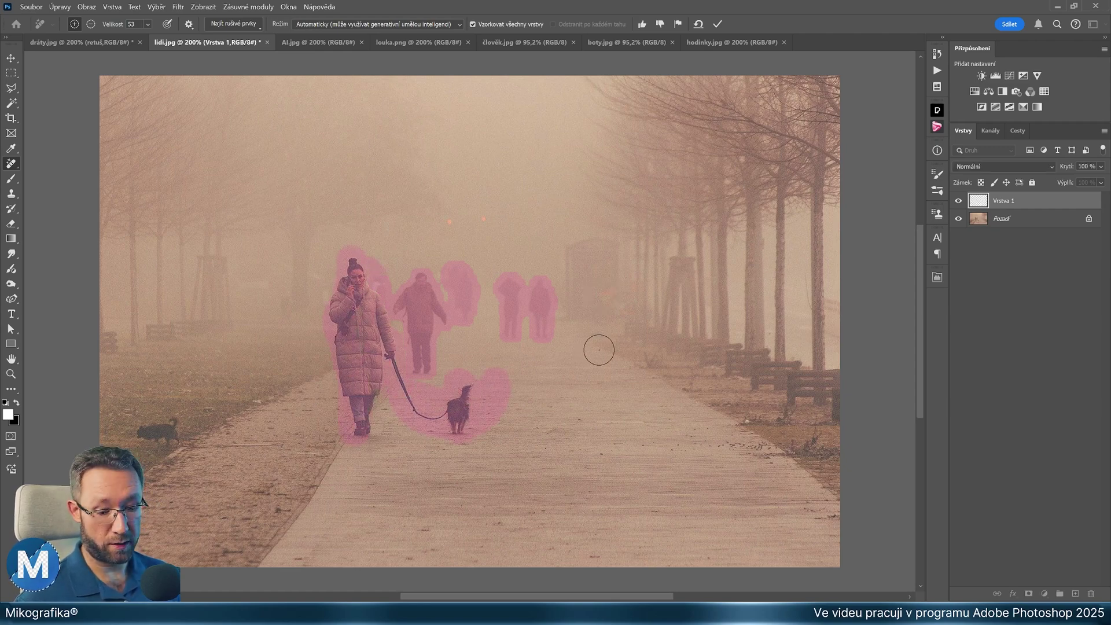
pyautogui.hotkey('ctrl', 'z')
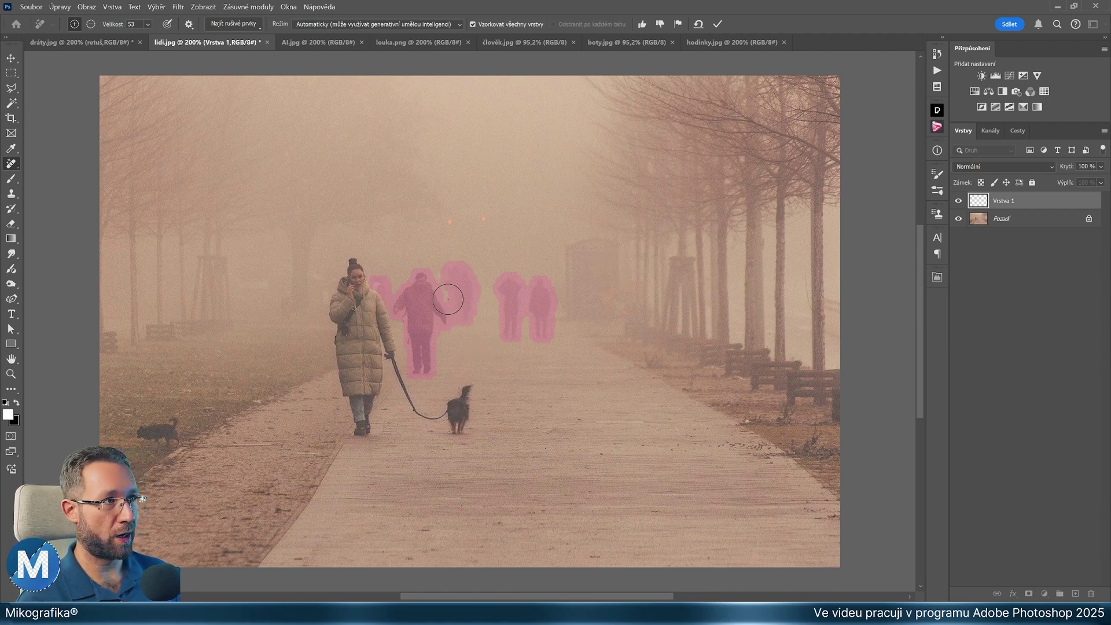
pyautogui.click(718, 24)
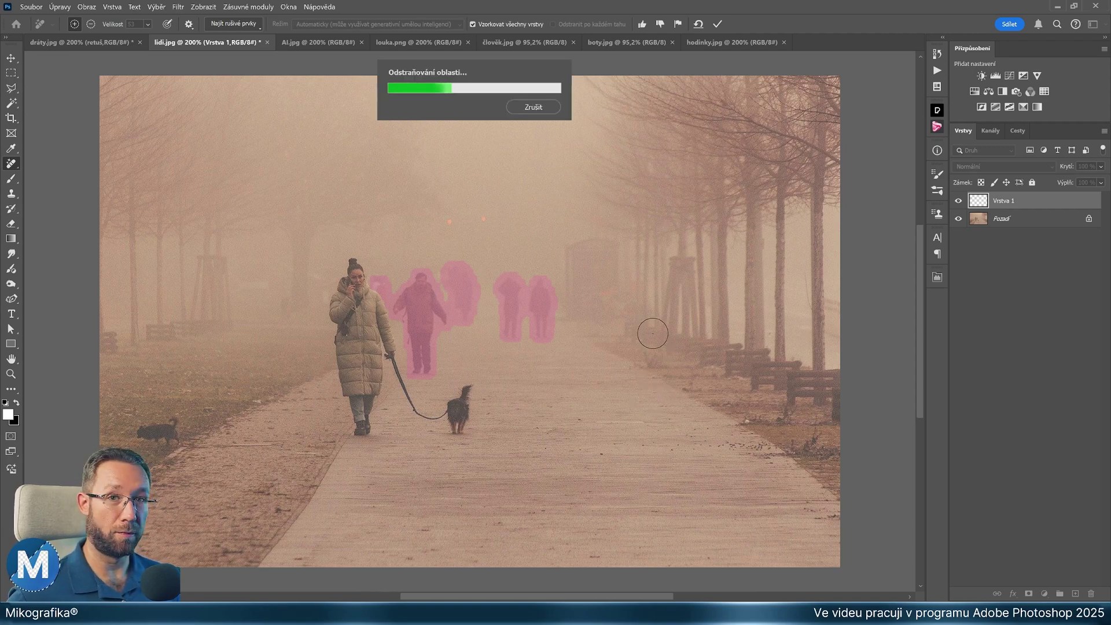
# Compare the park with Vrstva 1 hidden and shown, then switch to the typewriter photo
pyautogui.click(958, 202)
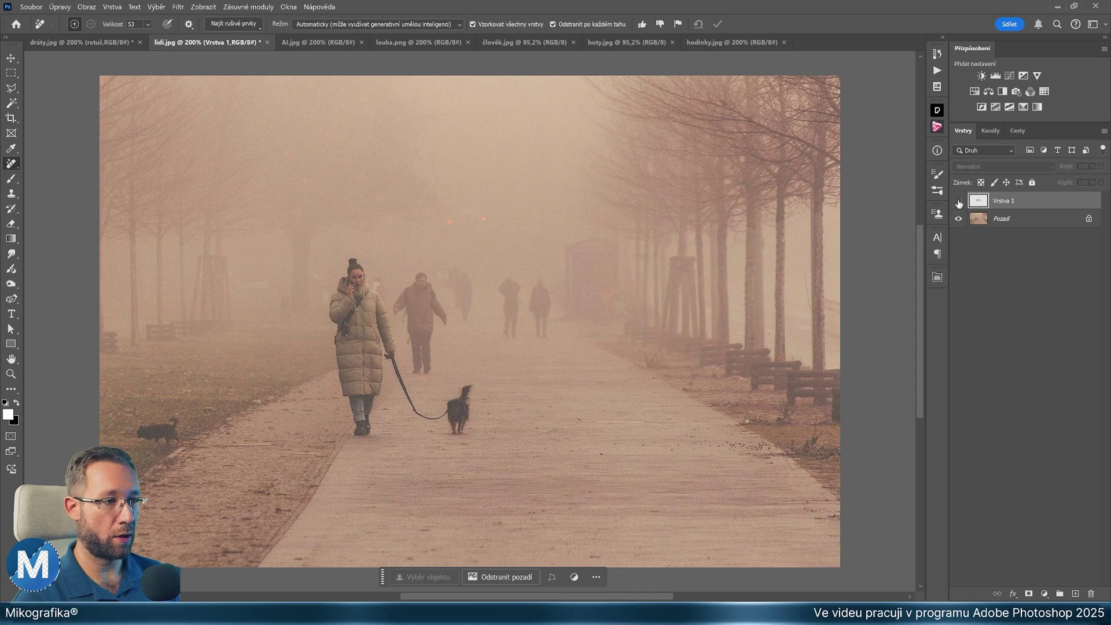
pyautogui.click(958, 202)
pyautogui.click(958, 202)
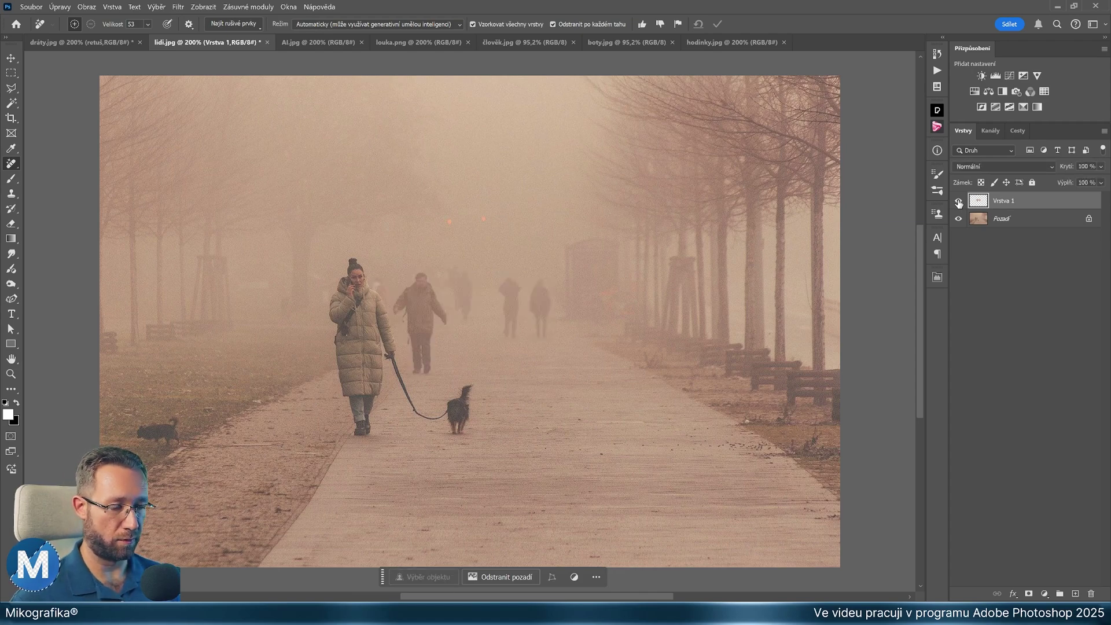
pyautogui.hotkey('ctrl', 'Tab')
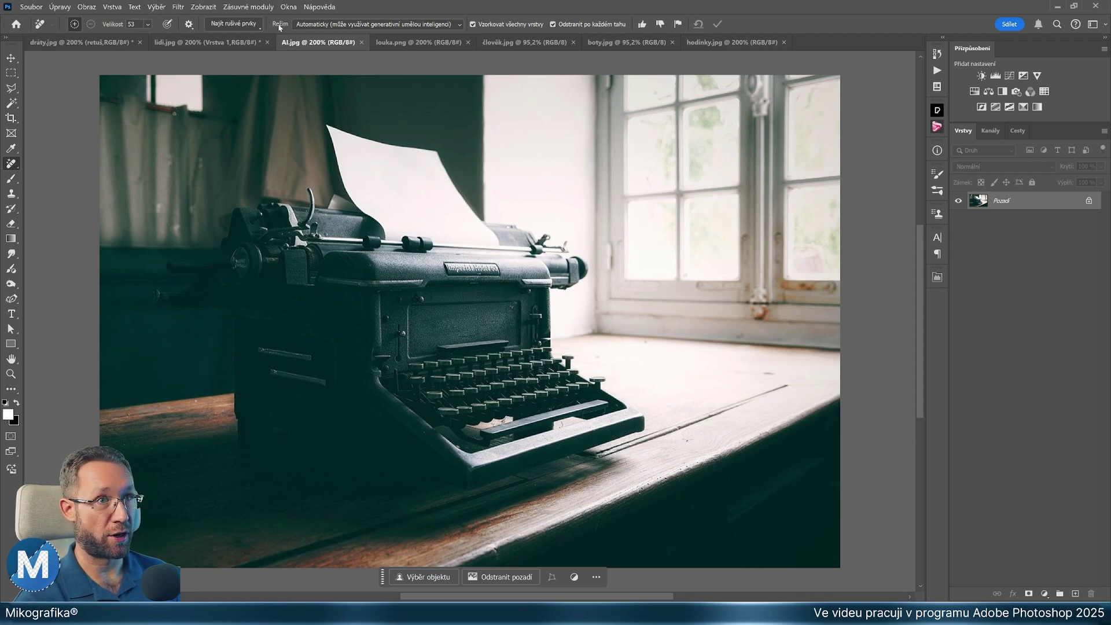
# Try removing the typewriter with generative AI off, undo it, and add an empty layer
pyautogui.click(407, 26)
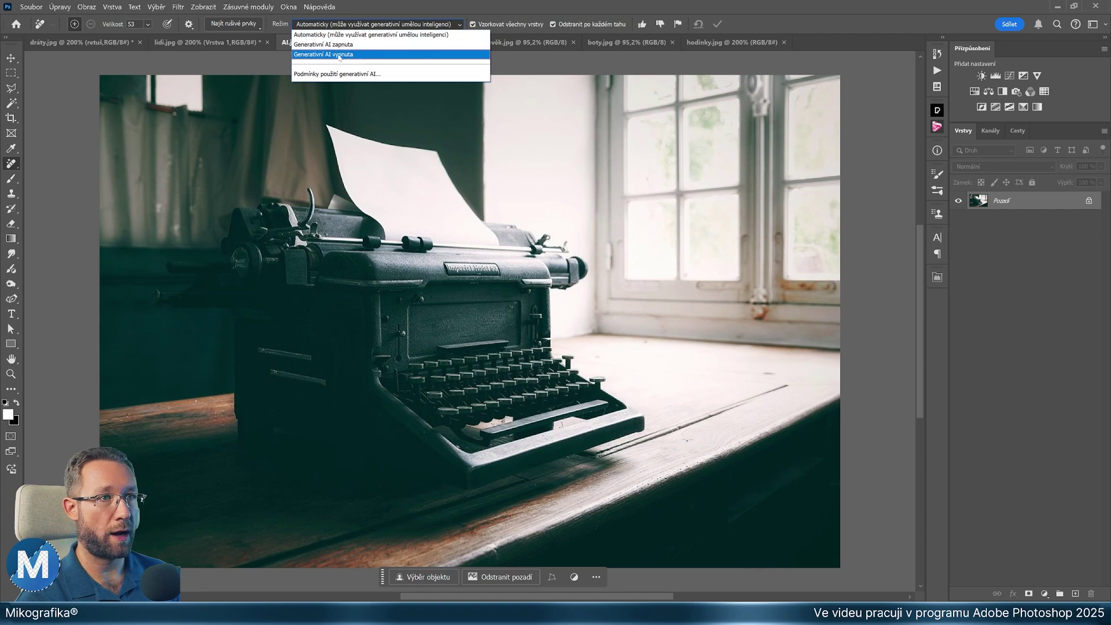
pyautogui.click(365, 54)
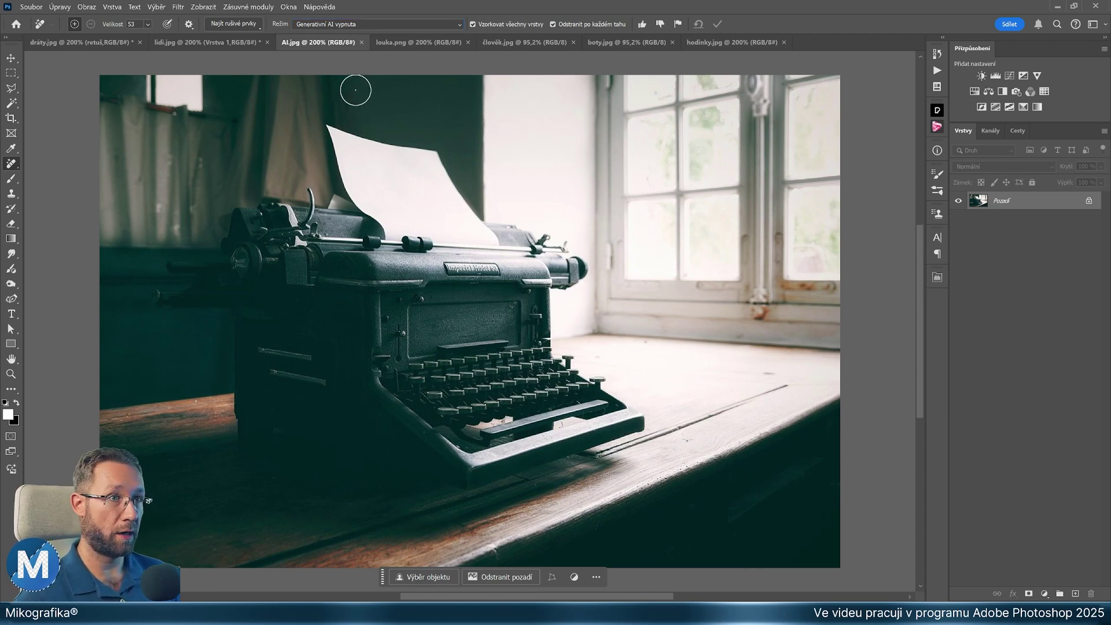
pyautogui.moveTo(641, 423)
pyautogui.mouseDown()
pyautogui.moveTo(614, 399)
pyautogui.moveTo(580, 267)
pyautogui.mouseUp()
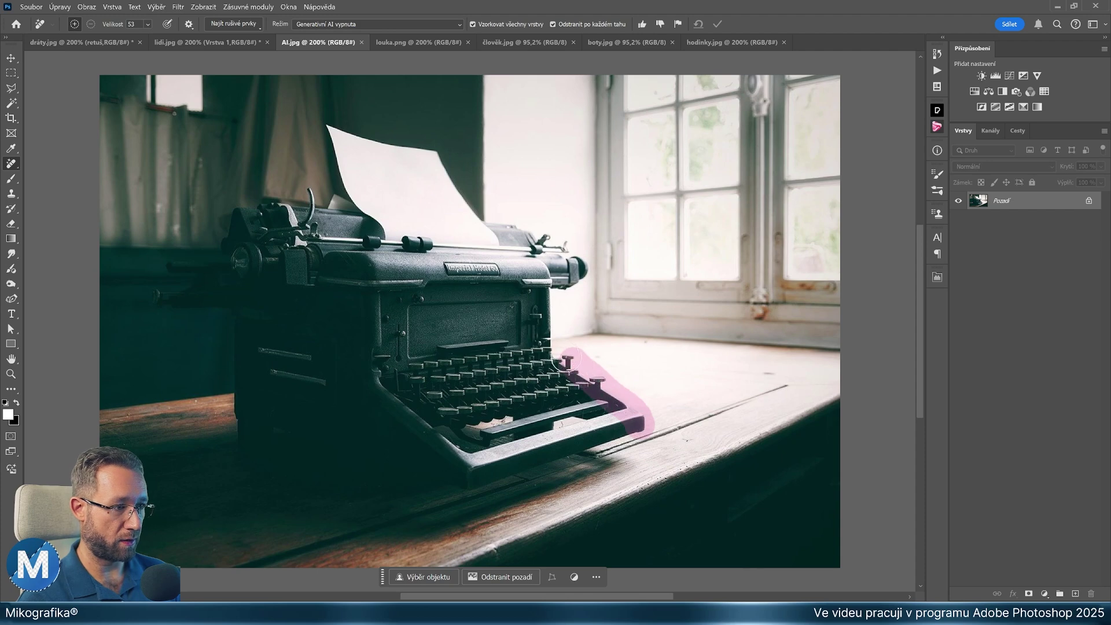
pyautogui.moveTo(547, 237)
pyautogui.mouseDown()
pyautogui.moveTo(159, 290)
pyautogui.moveTo(209, 298)
pyautogui.moveTo(238, 317)
pyautogui.moveTo(241, 404)
pyautogui.moveTo(110, 432)
pyautogui.mouseUp()
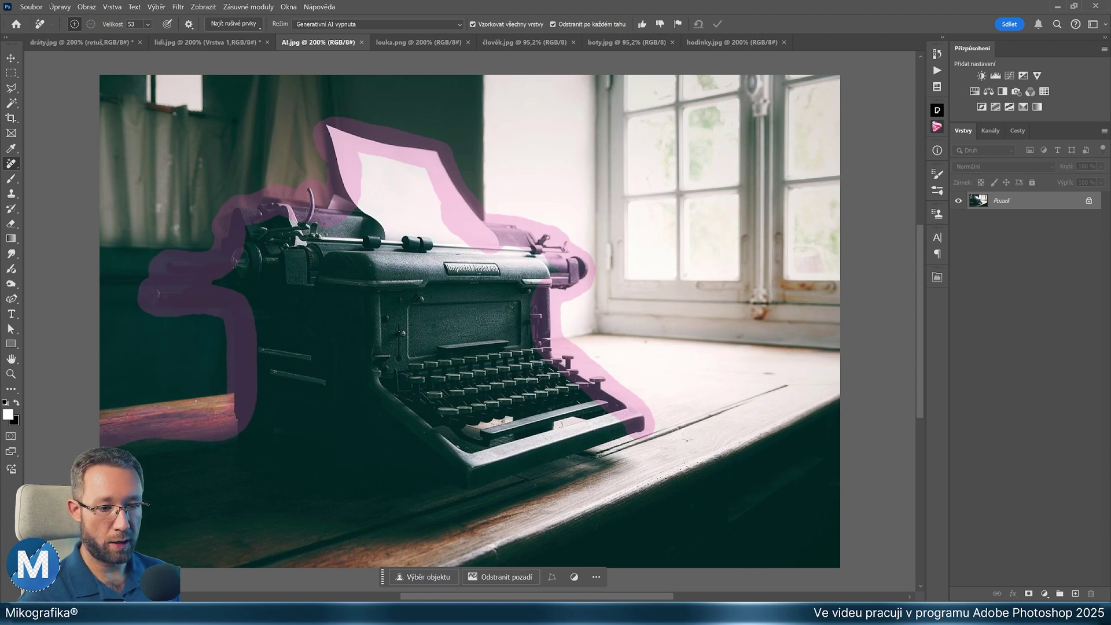
pyautogui.moveTo(140, 540)
pyautogui.mouseDown()
pyautogui.moveTo(412, 533)
pyautogui.moveTo(616, 462)
pyautogui.moveTo(643, 431)
pyautogui.mouseUp()
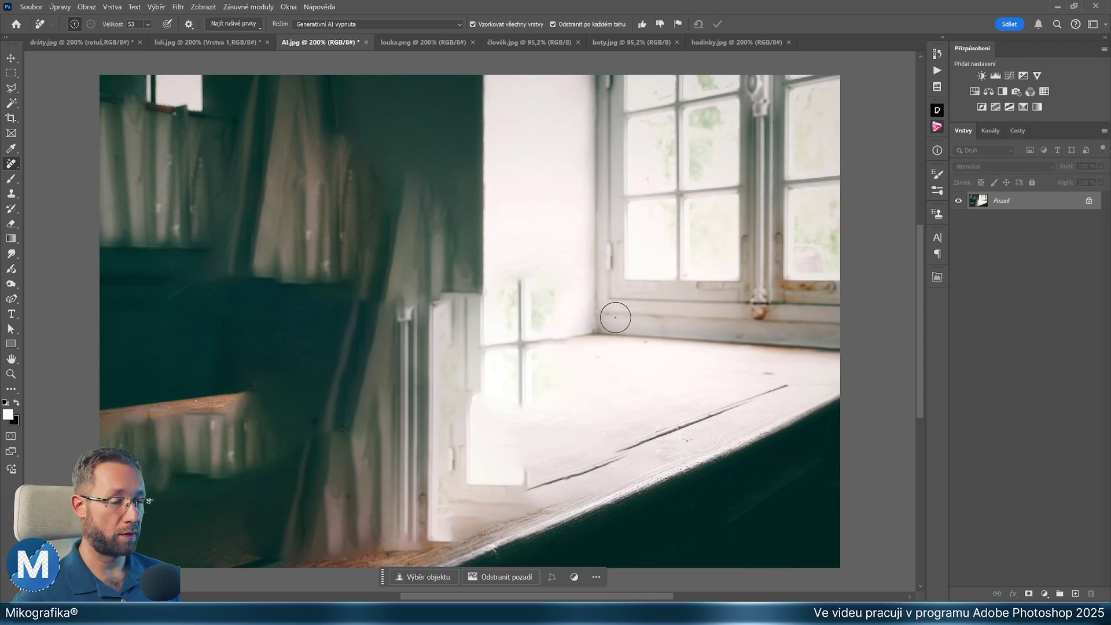
pyautogui.hotkey('ctrl', 'z')
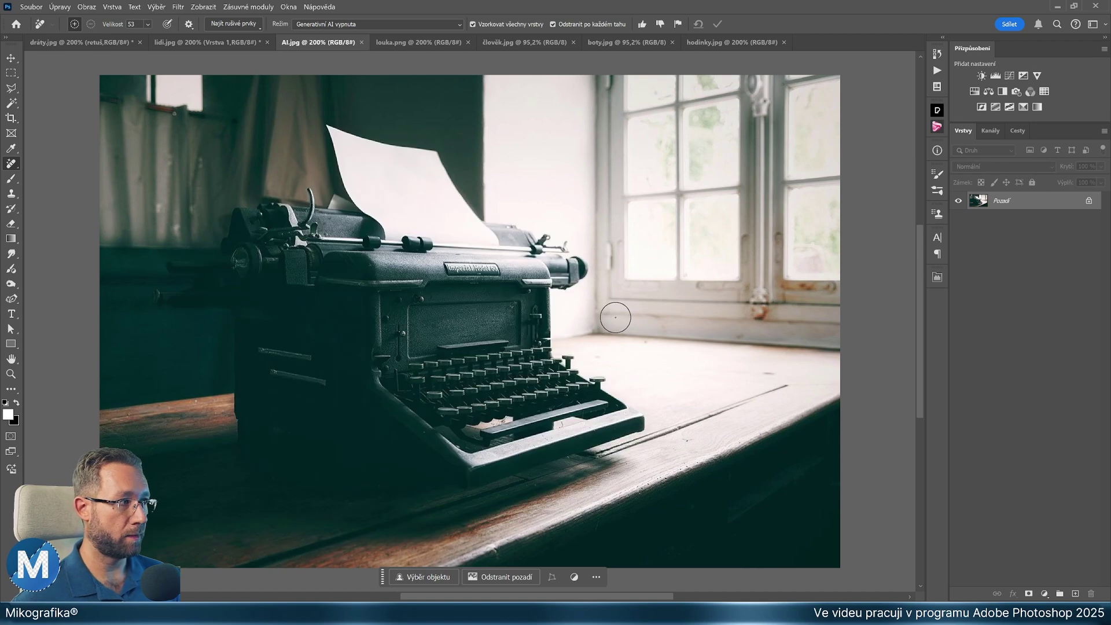
pyautogui.hotkey('ctrl', 'shift', 'alt', 'n')
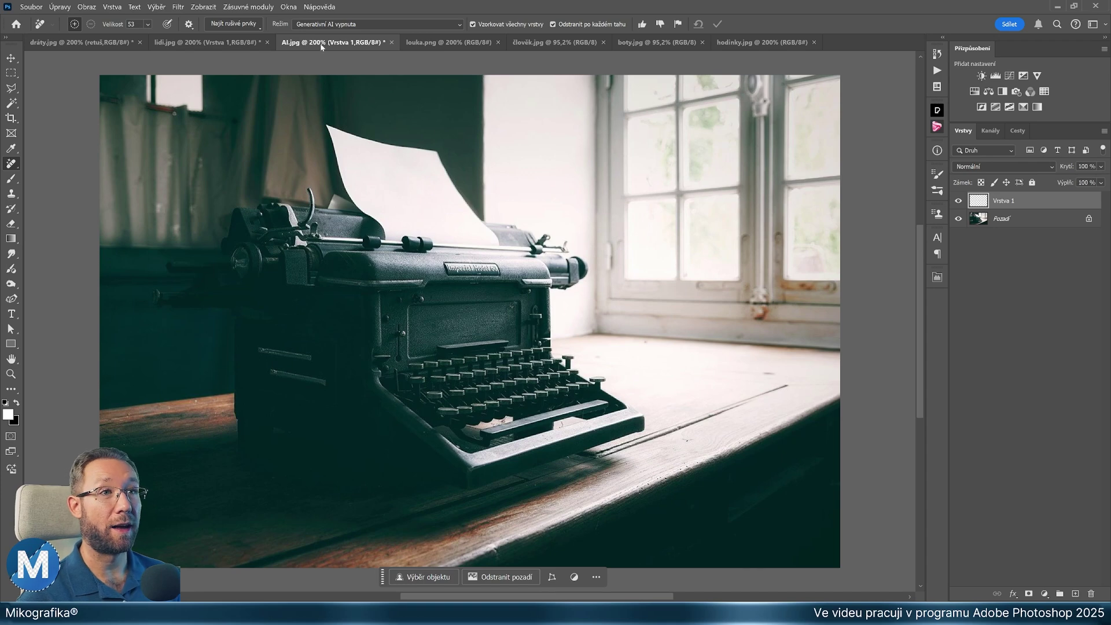
# Set removal Mode to Generative AI On, paint out the typewriter, and compare via Layer 1's eye
pyautogui.click(318, 24)
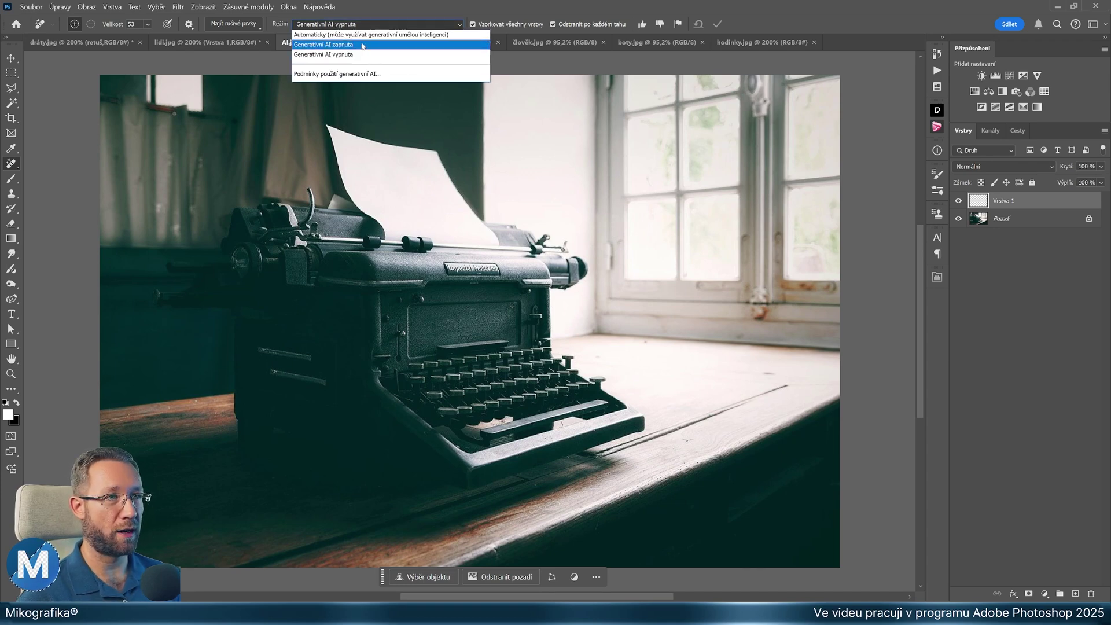
pyautogui.click(363, 45)
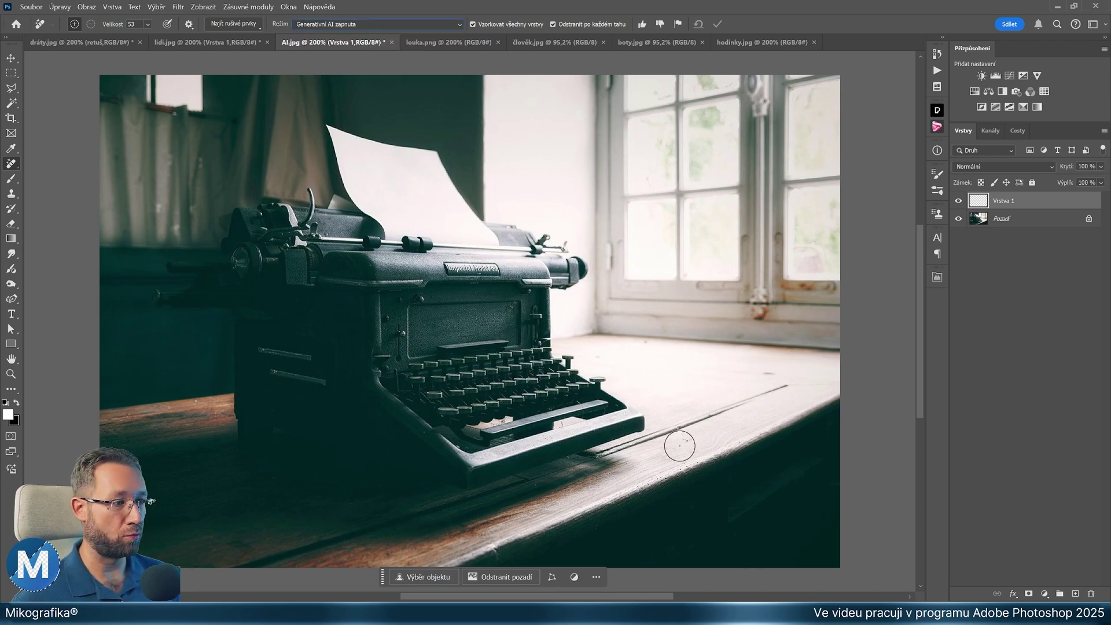
pyautogui.moveTo(637, 417)
pyautogui.mouseDown()
pyautogui.moveTo(227, 321)
pyautogui.moveTo(484, 512)
pyautogui.mouseUp()
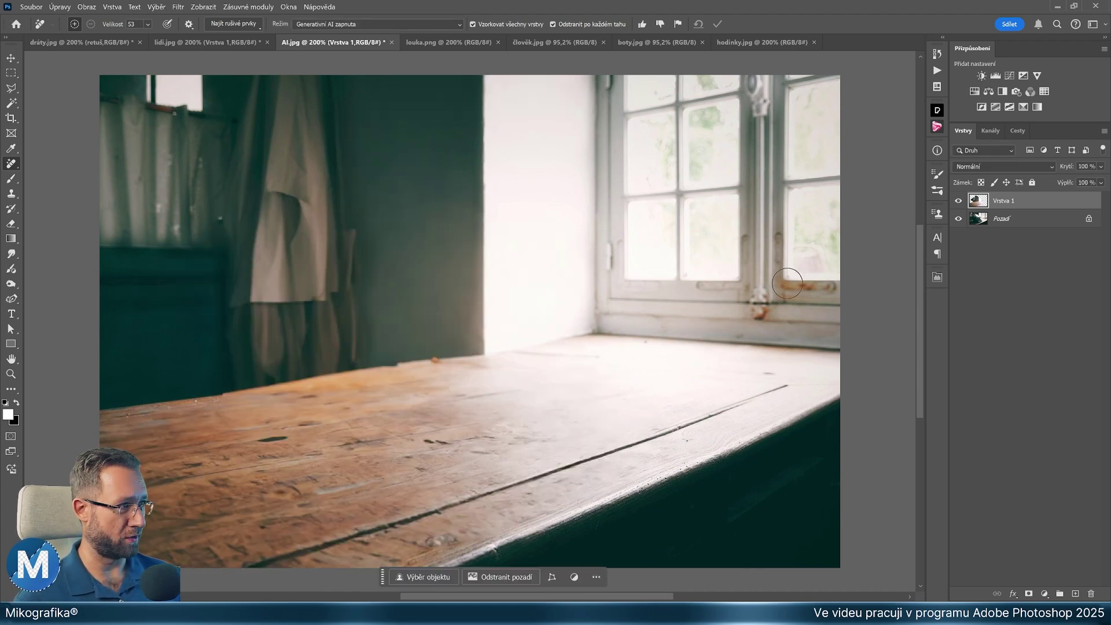
pyautogui.click(958, 202)
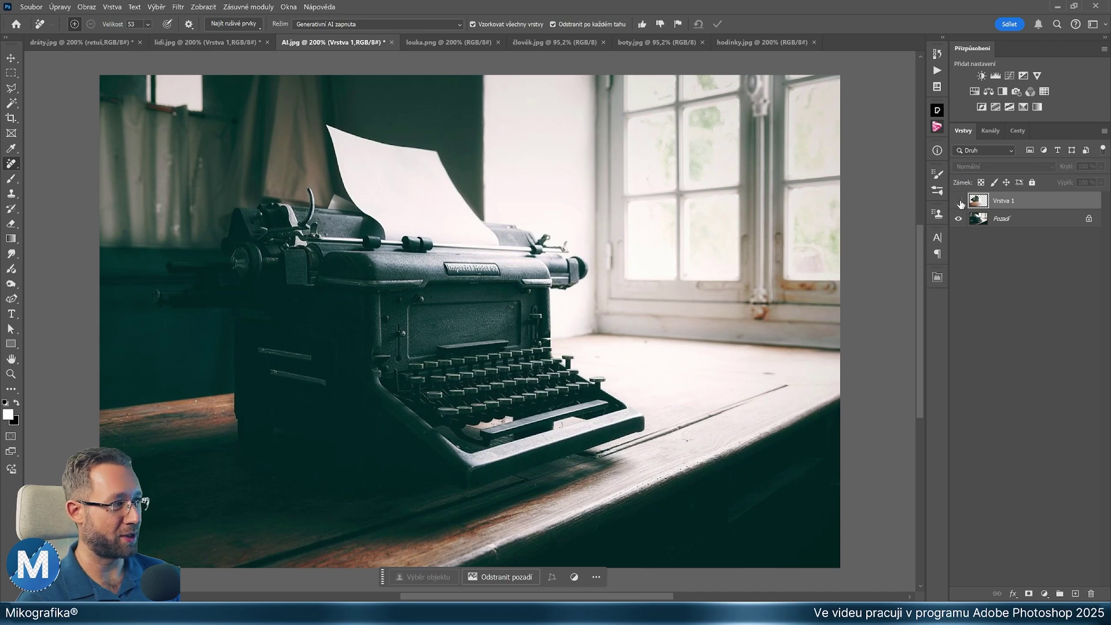
pyautogui.click(958, 201)
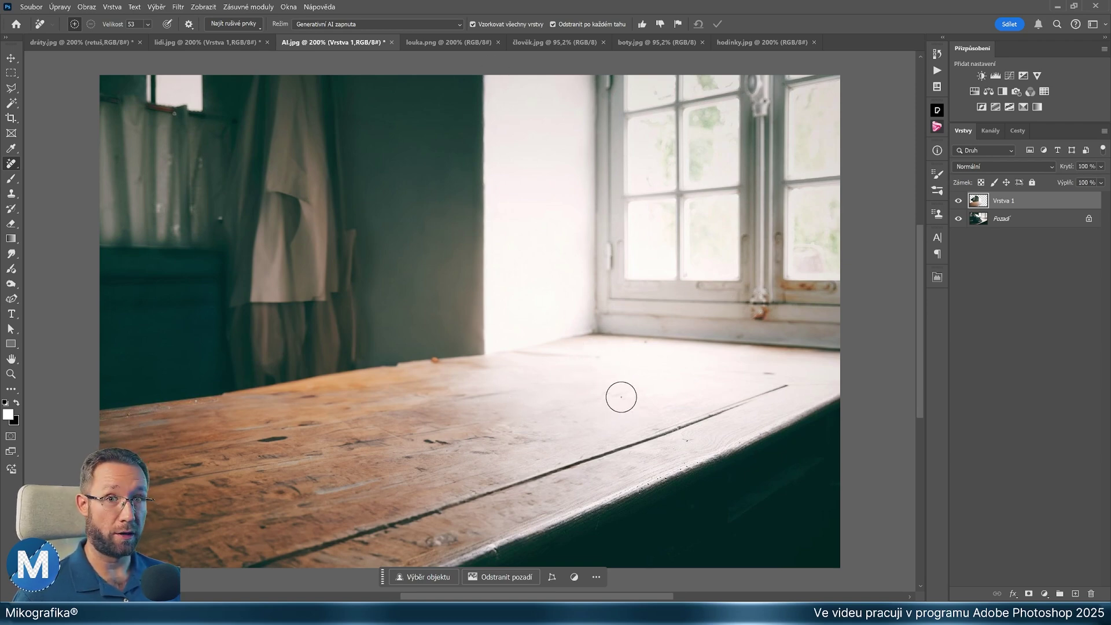
# Set removal Mode to Automatic, undo, and repaint the typewriter removal, comparing via the eye icon
pyautogui.click(373, 24)
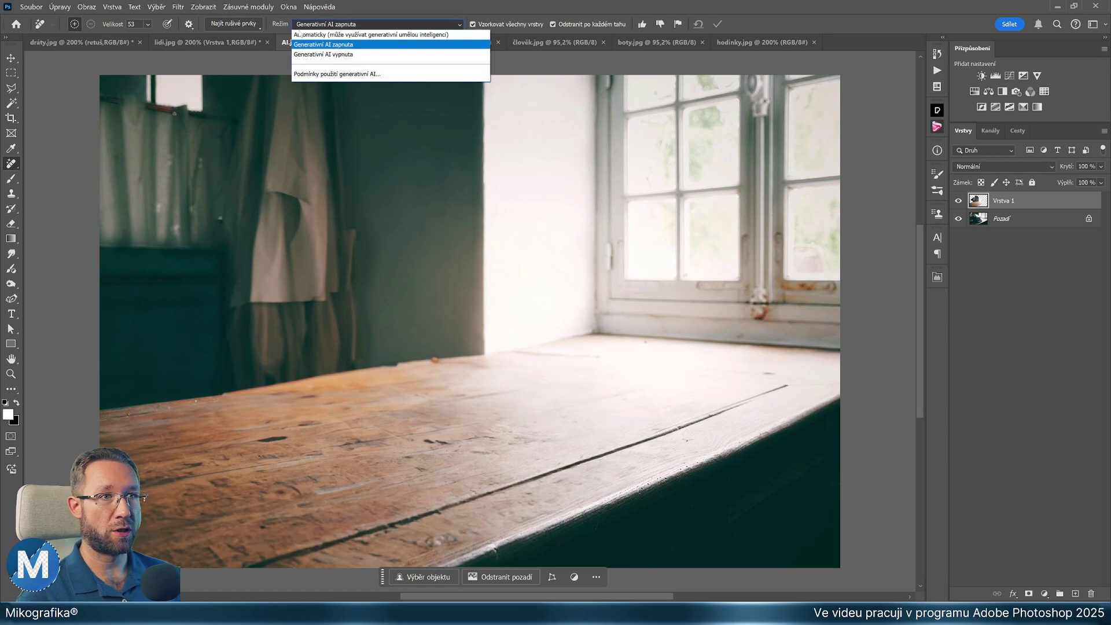
pyautogui.click(373, 35)
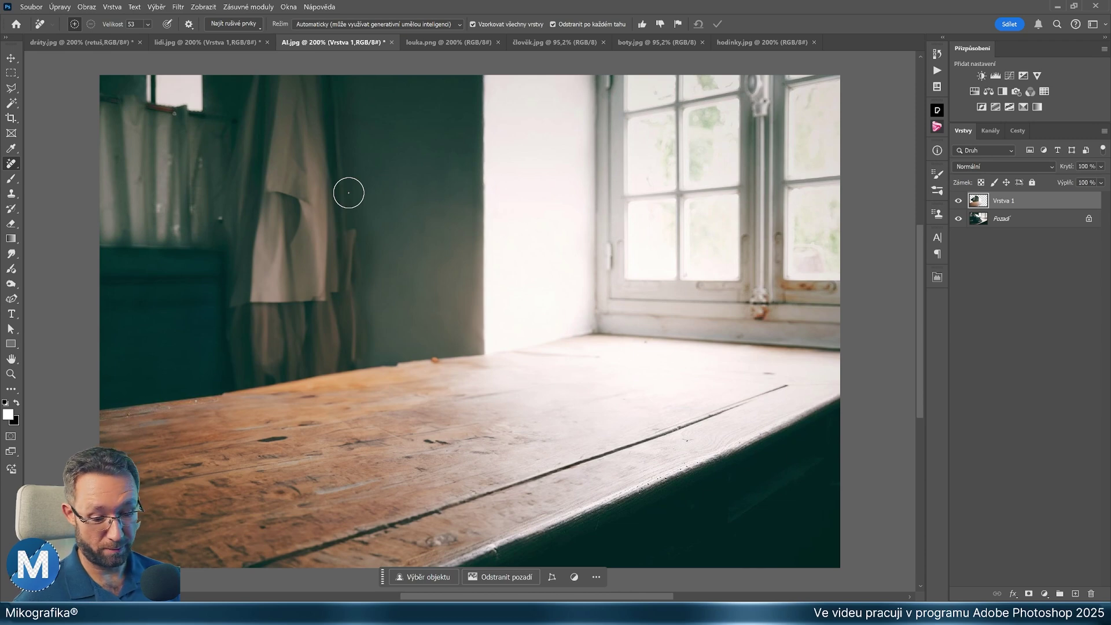
pyautogui.hotkey('ctrl', 'z')
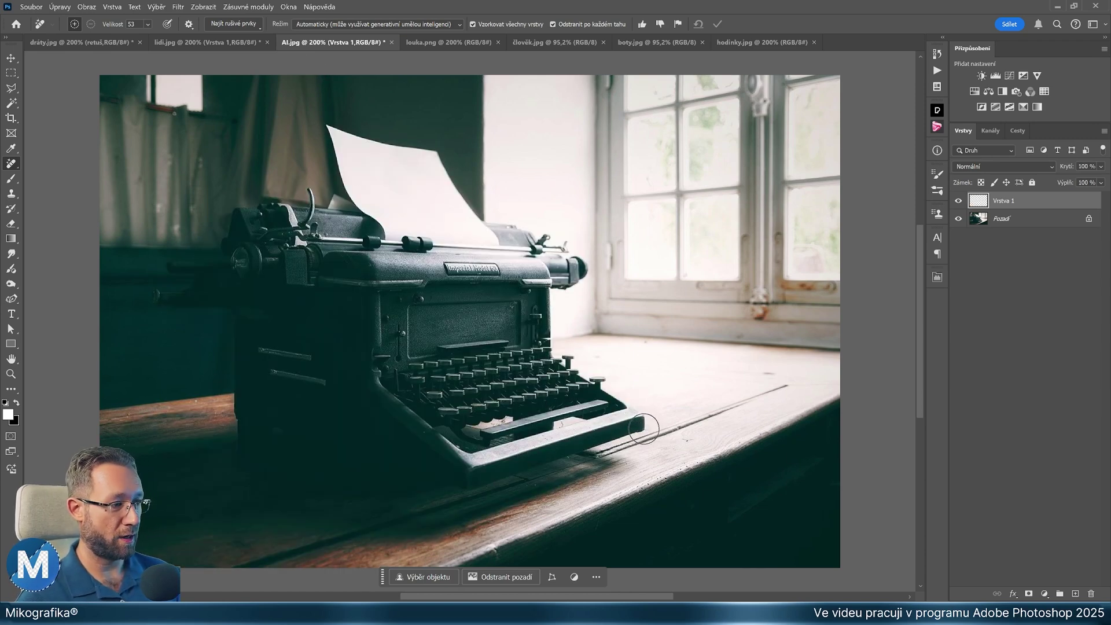
pyautogui.moveTo(643, 429); pyautogui.dragTo(246, 419)
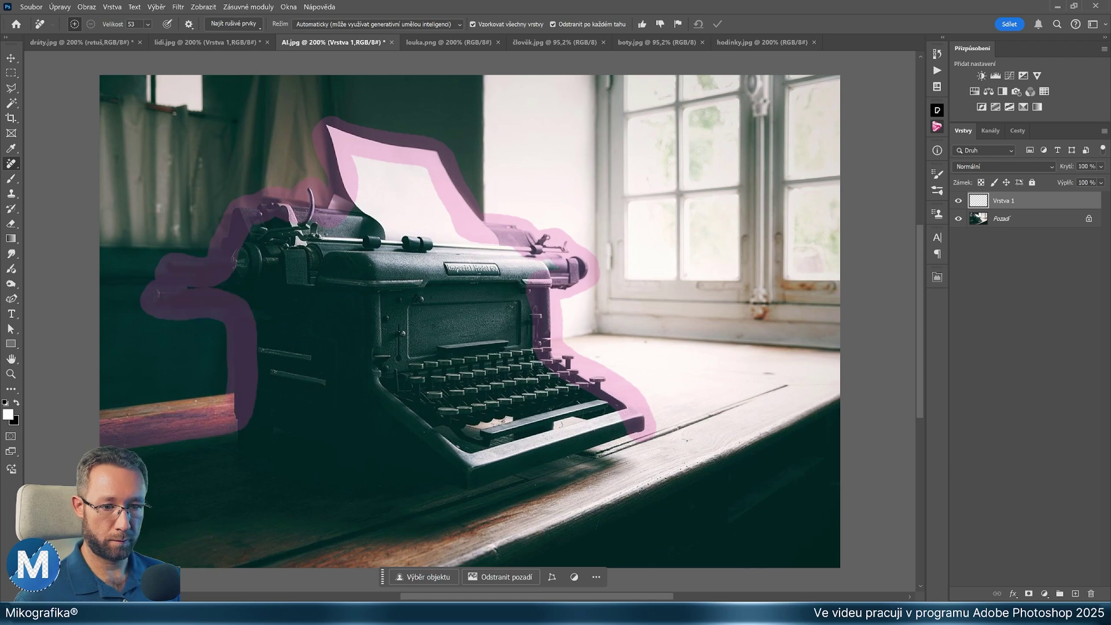
pyautogui.click(958, 201)
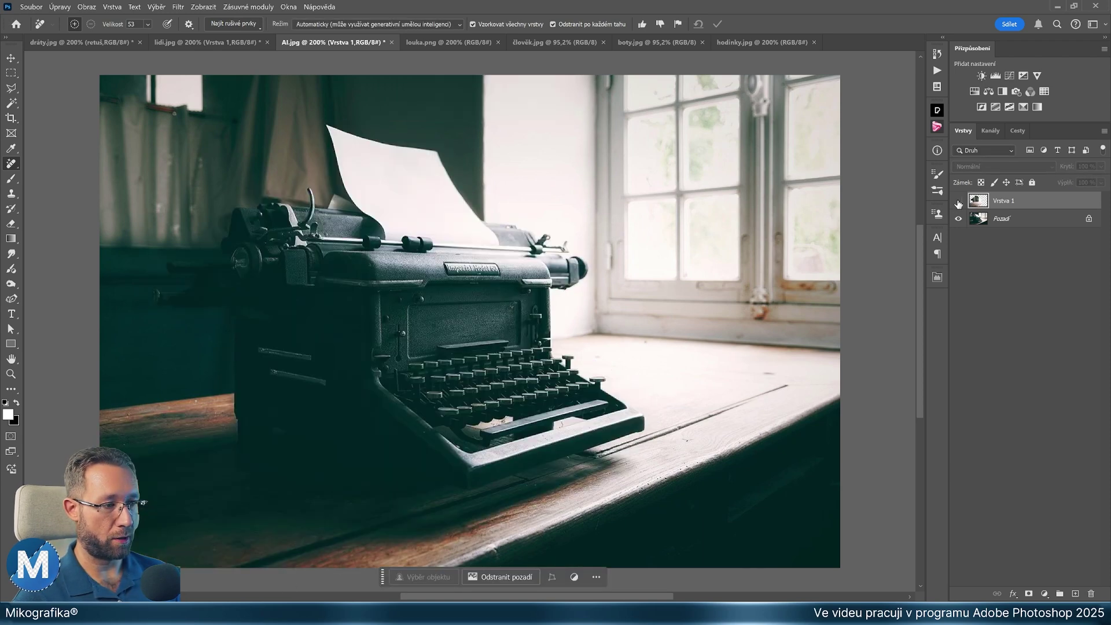
pyautogui.click(958, 201)
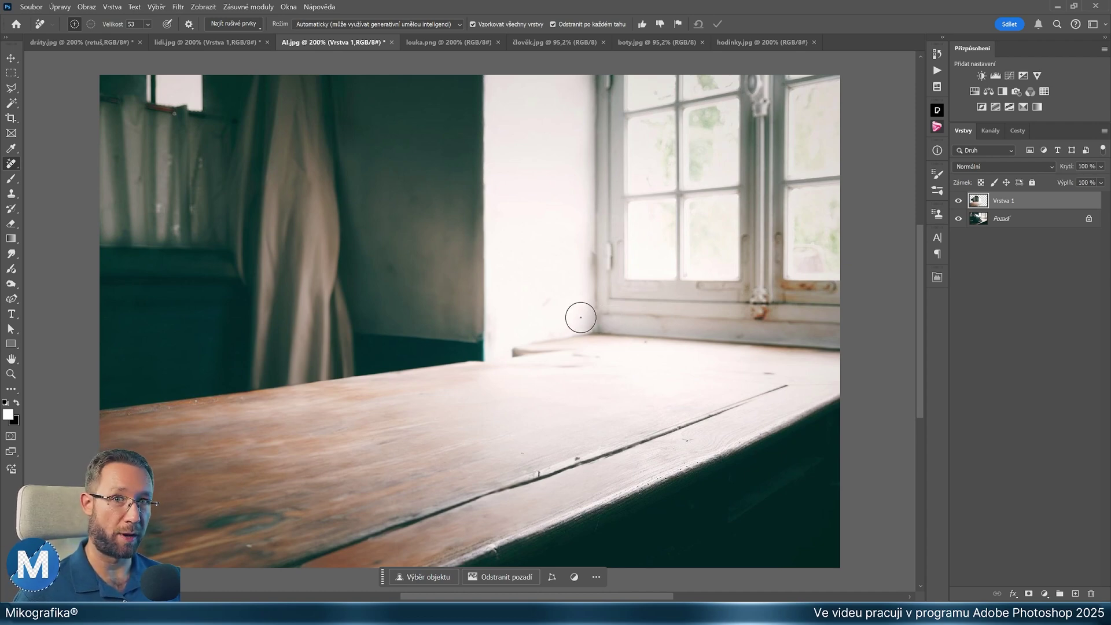
# Review the removal mode choices, including the generative AI options
pyautogui.click(313, 24)
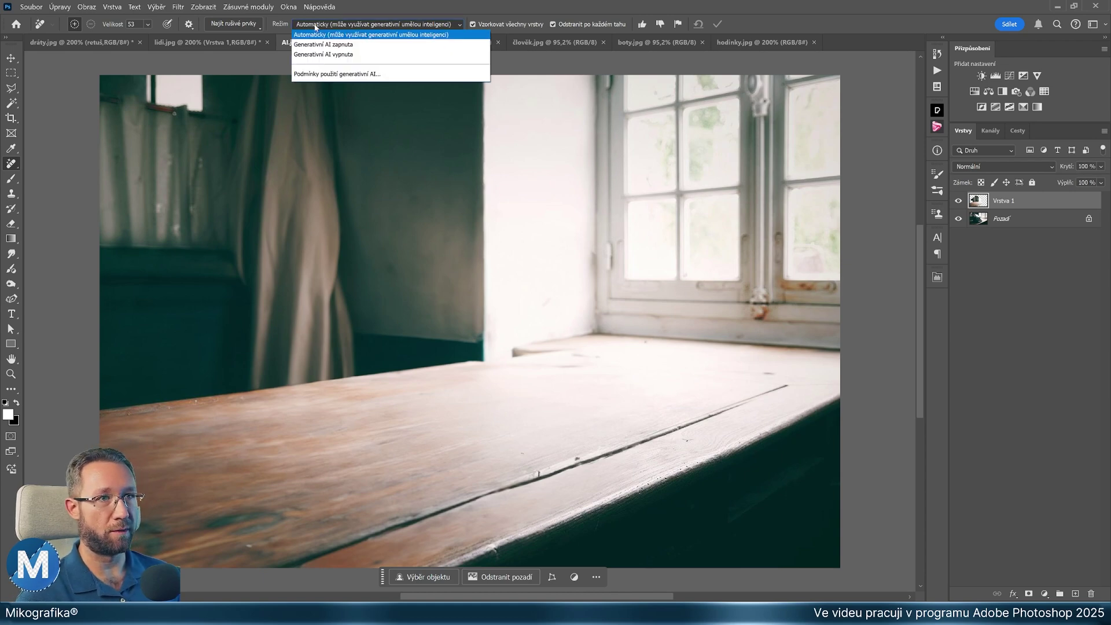
pyautogui.click(322, 35)
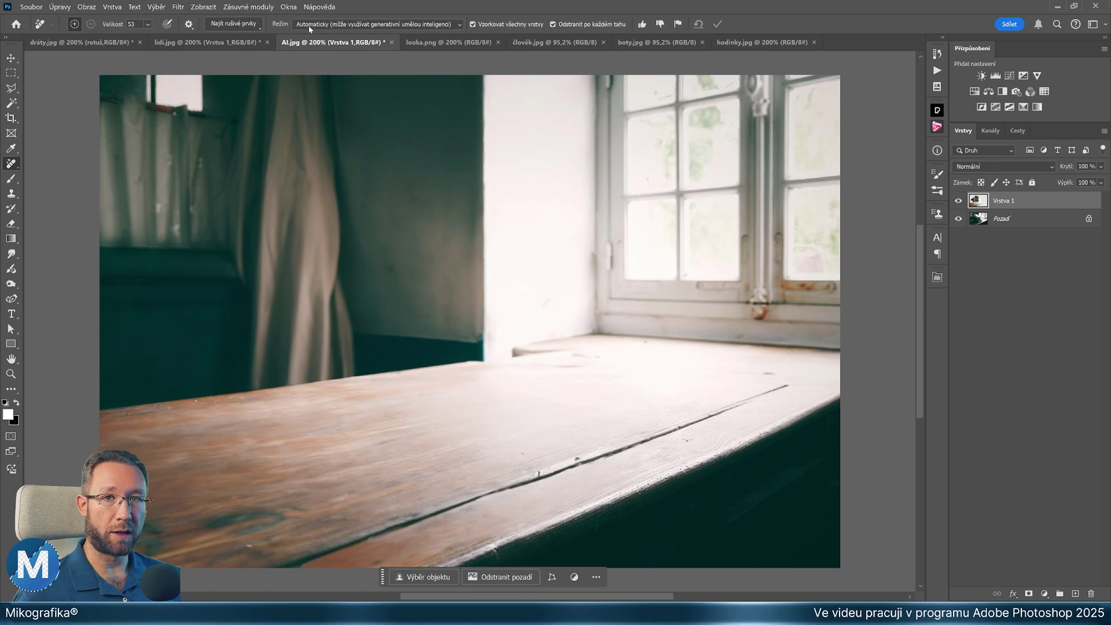
pyautogui.click(333, 25)
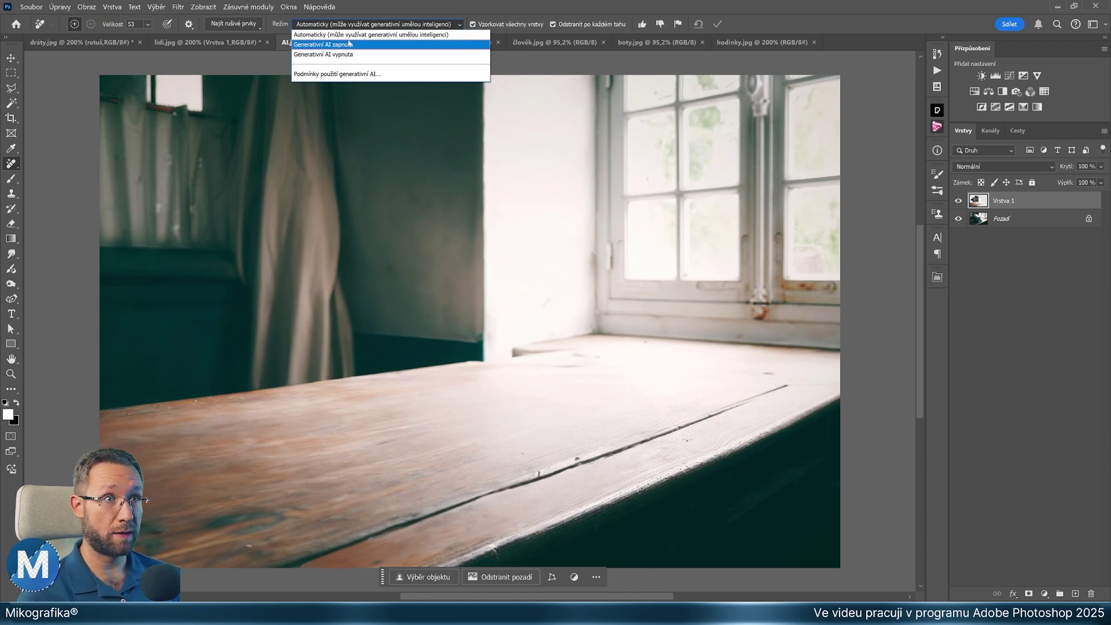
# Set removal to Generative AI Off and erase the small dark spot beside the desk crack
pyautogui.click(364, 56)
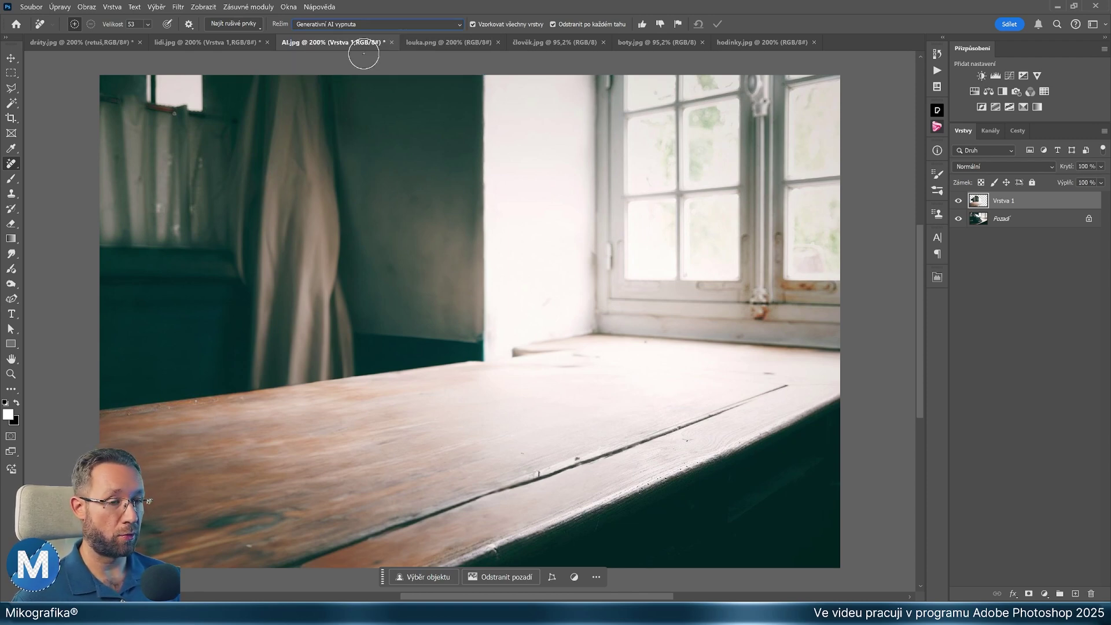
pyautogui.hscroll(2, 675, 292)
pyautogui.scroll(3, 625, 470)
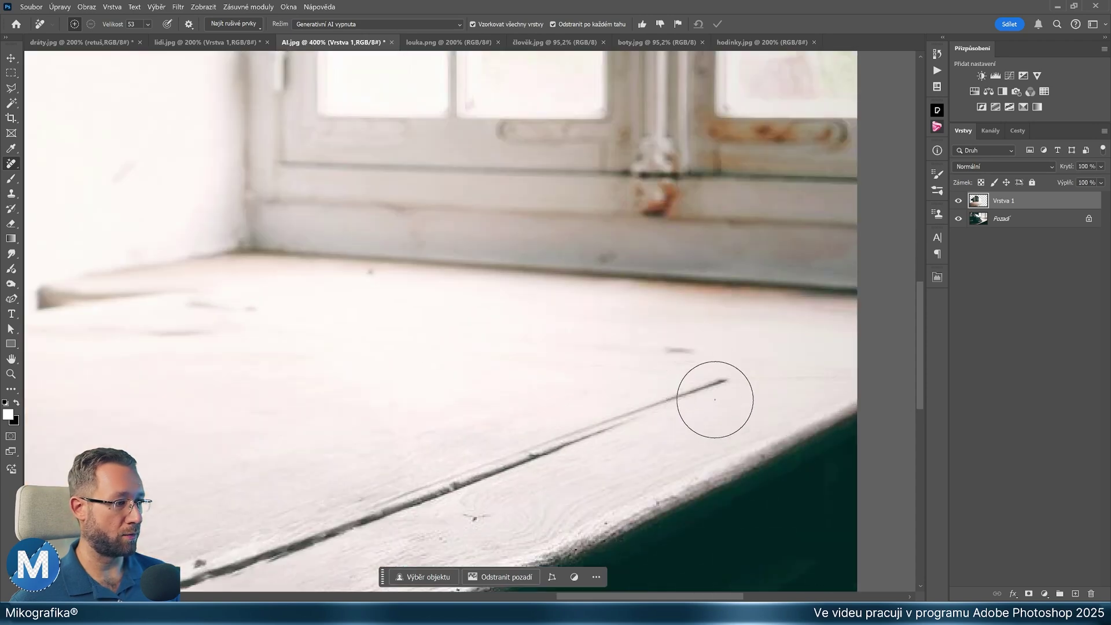
pyautogui.scroll(1, 712, 397)
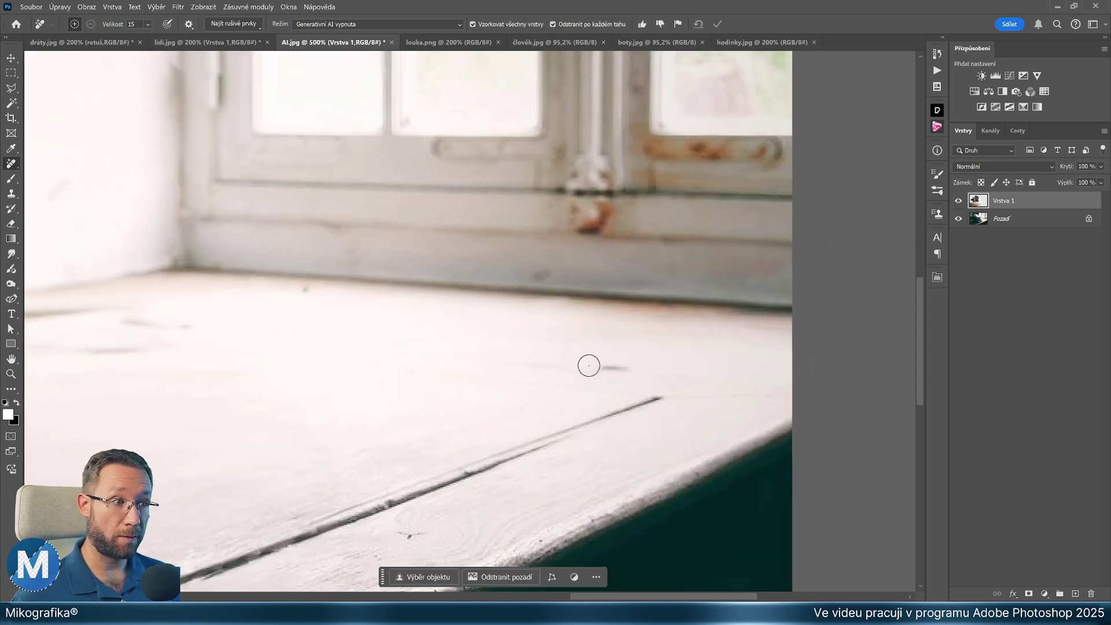
pyautogui.scroll(2, 656, 388)
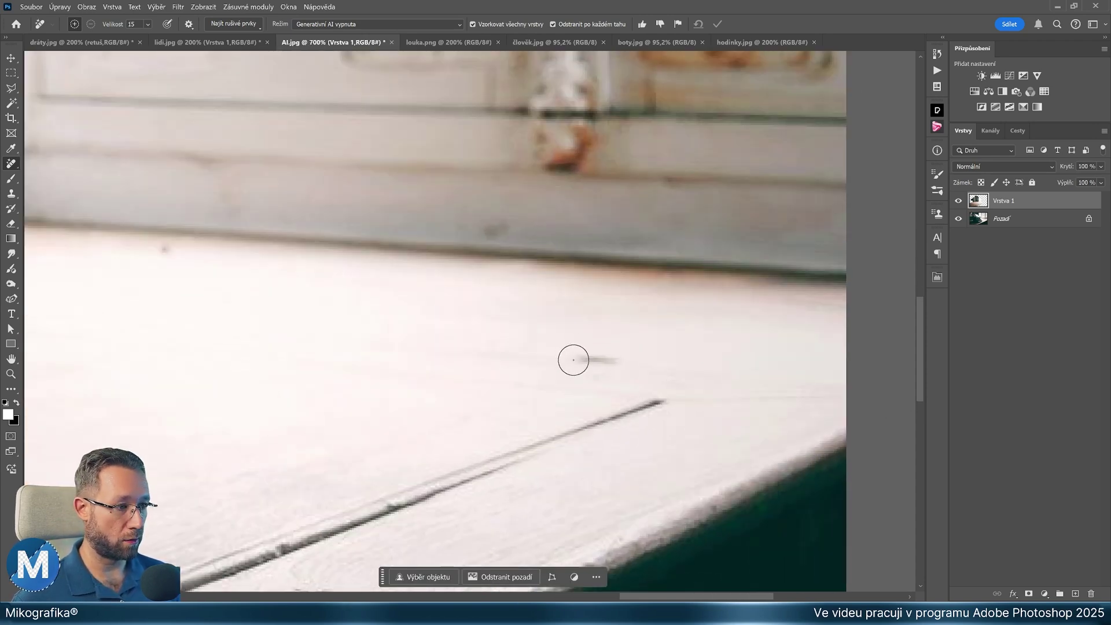
pyautogui.moveTo(573, 360); pyautogui.dragTo(614, 360)
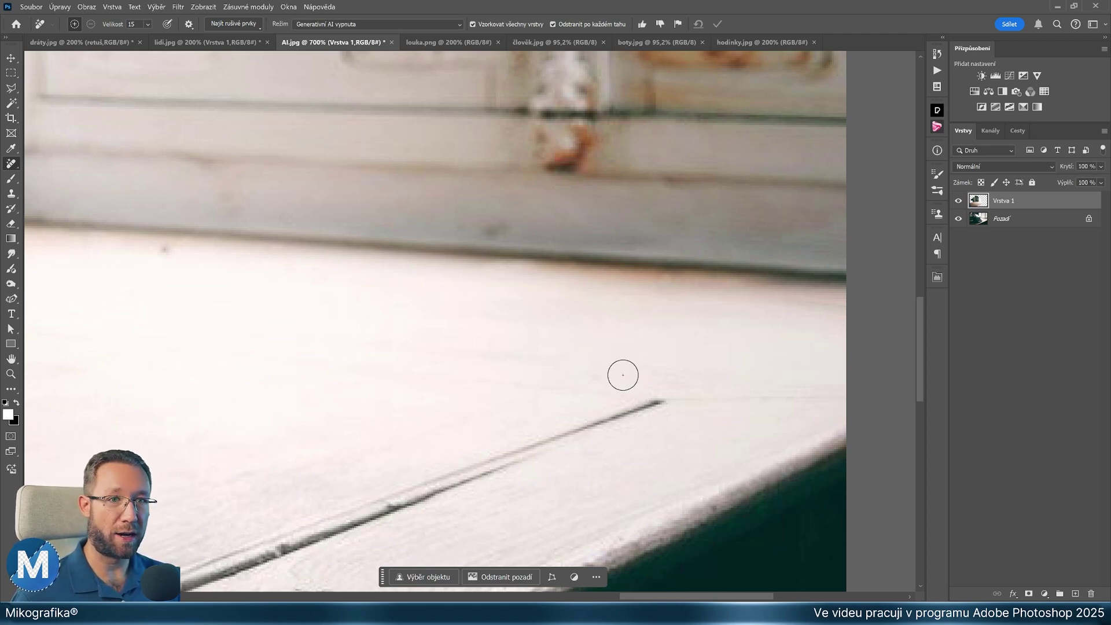
pyautogui.scroll(-5, 623, 375)
# Return removal mode to Automatic and switch to the louka.png meadow image
pyautogui.click(311, 25)
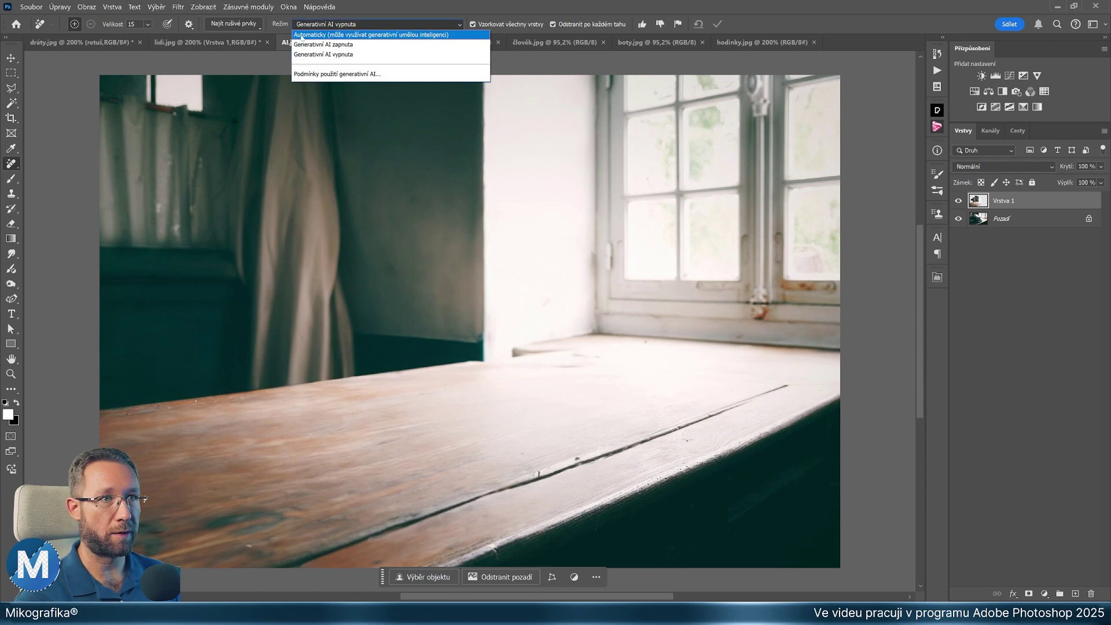
pyautogui.click(346, 36)
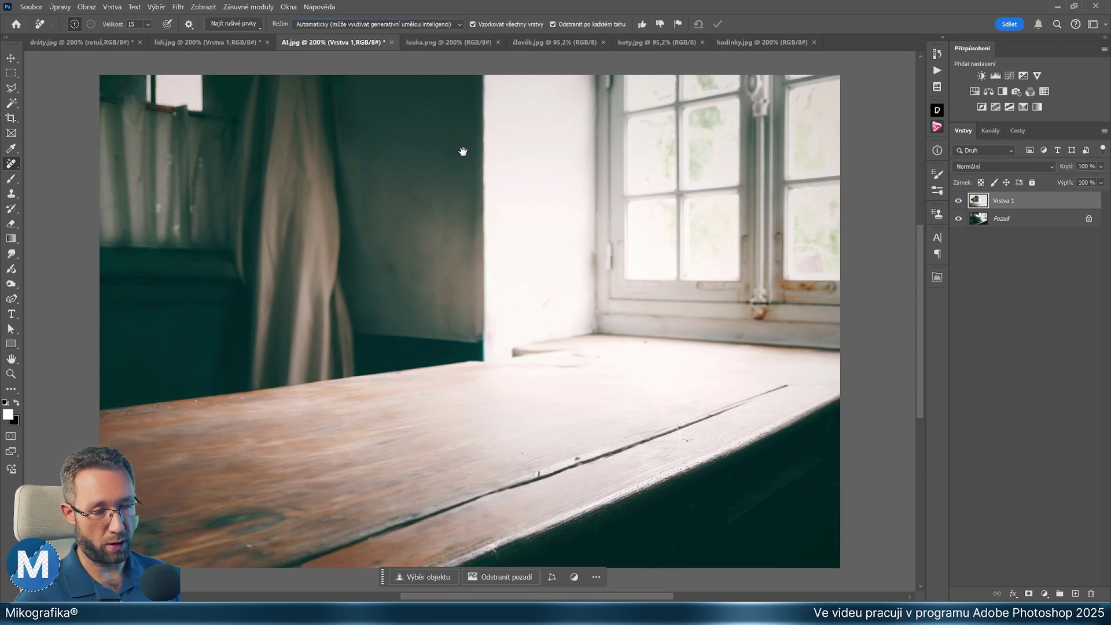
pyautogui.press('h')
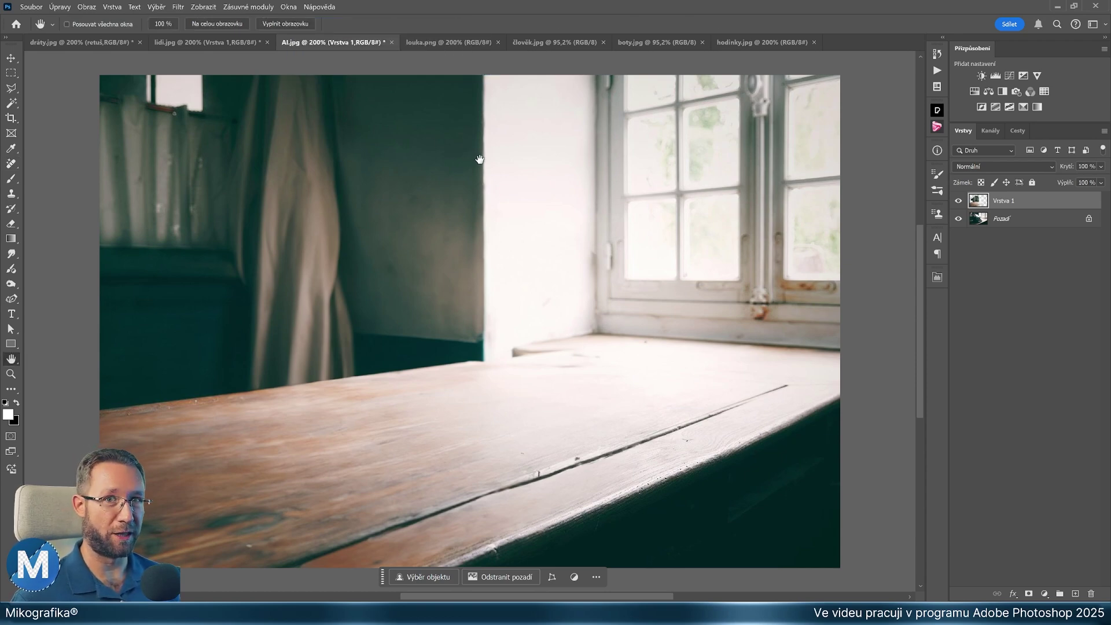
pyautogui.hotkey('ctrl', 'Tab')
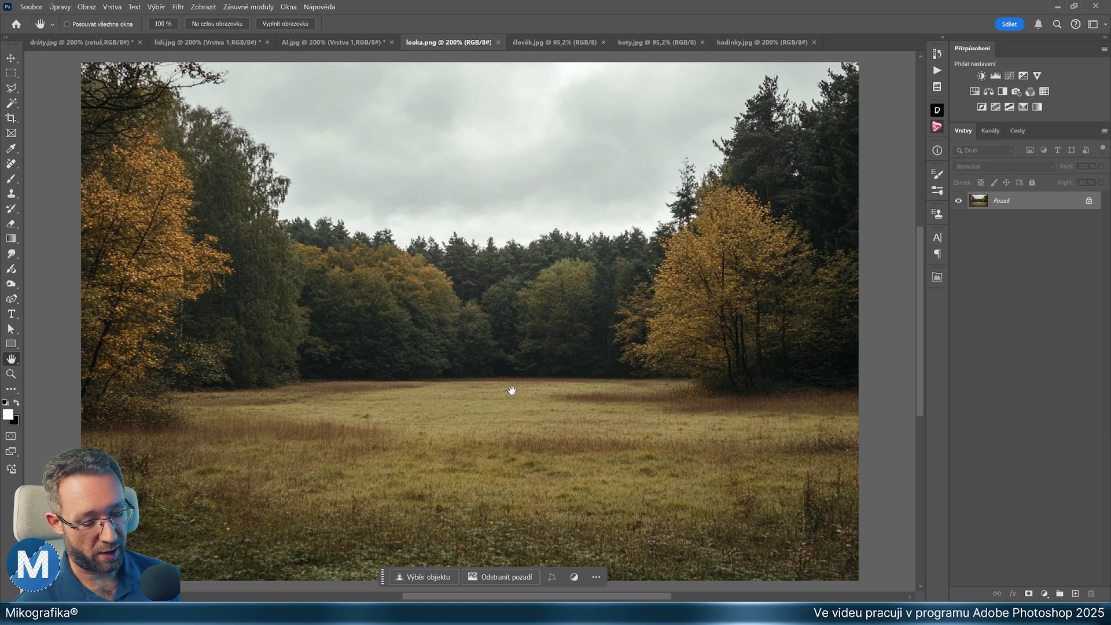
# Outline the central meadow and sky with a polygonal lasso selection
pyautogui.press('l')
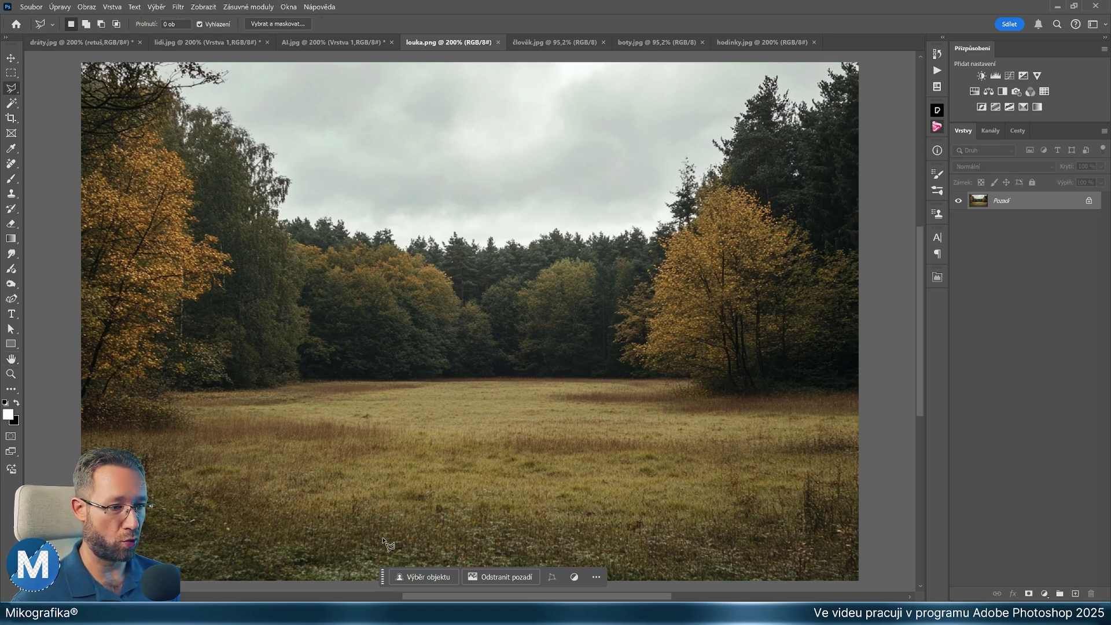
pyautogui.click(278, 516)
pyautogui.click(820, 513)
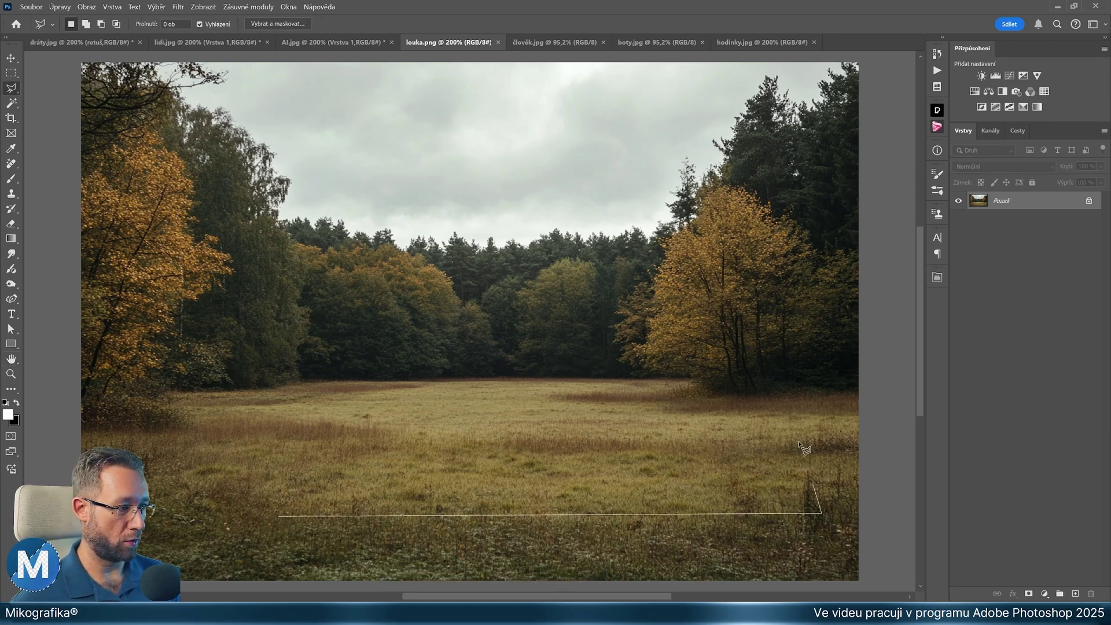
pyautogui.click(669, 395)
pyautogui.click(646, 199)
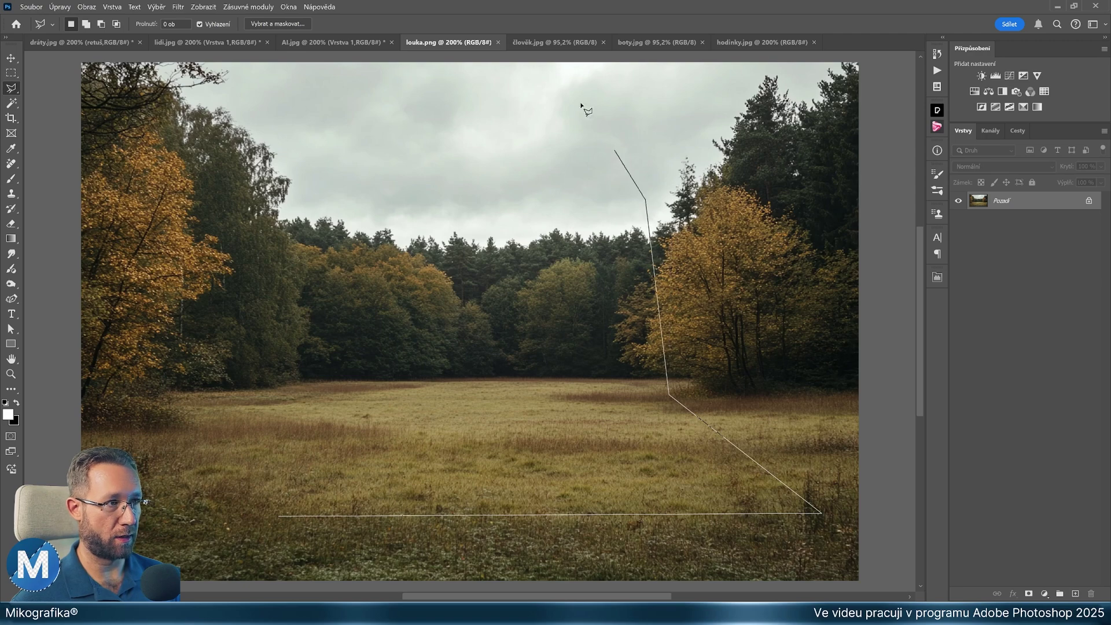
pyautogui.click(567, 79)
pyautogui.click(417, 68)
pyautogui.click(288, 184)
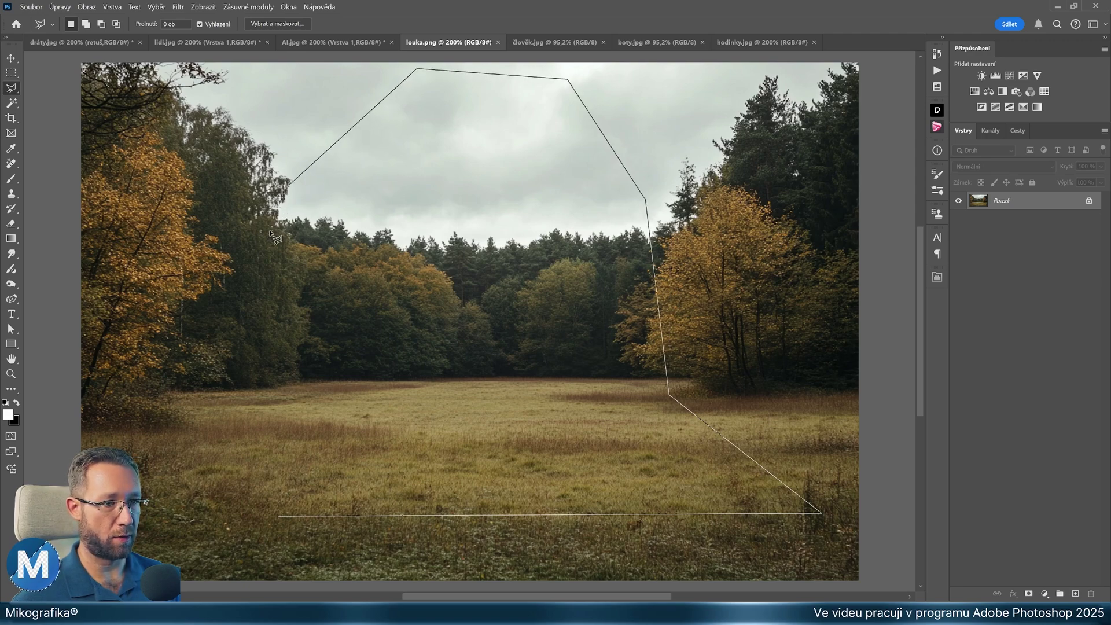
pyautogui.click(278, 221)
pyautogui.click(280, 386)
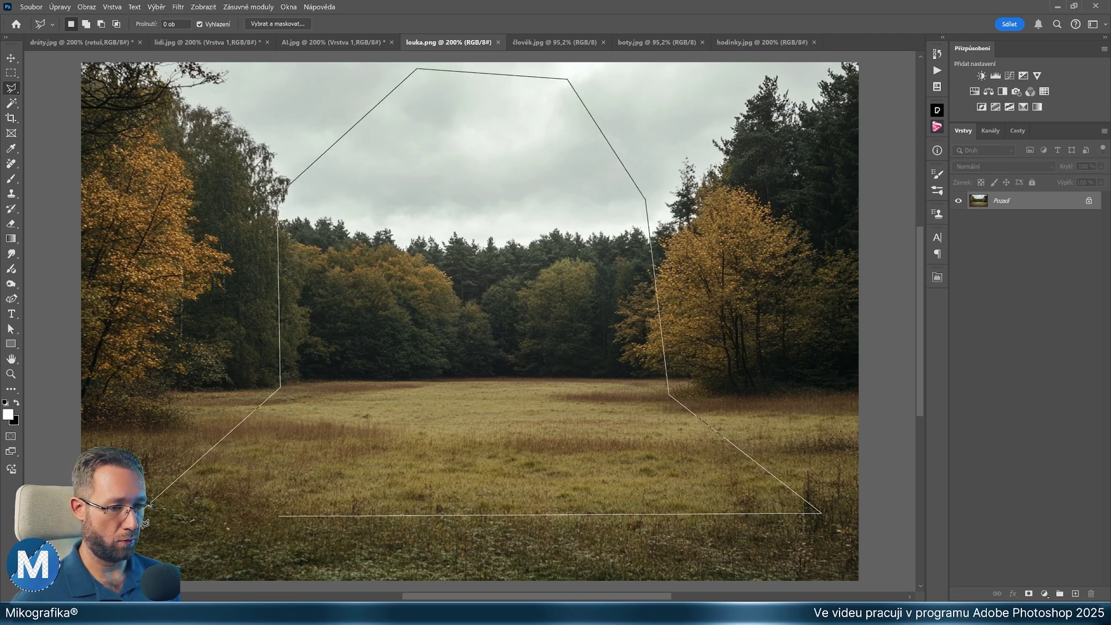
pyautogui.doubleClick(149, 503)
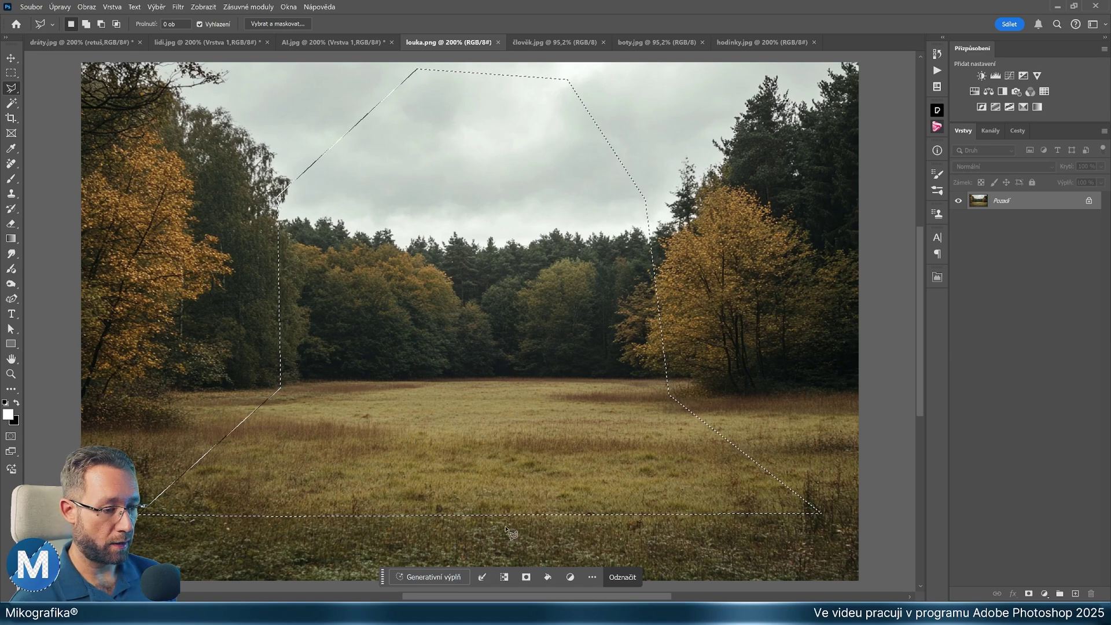
# Generative Fill the selection with the prompt 'buddhistický chrám' and zoom out
pyautogui.click(431, 577)
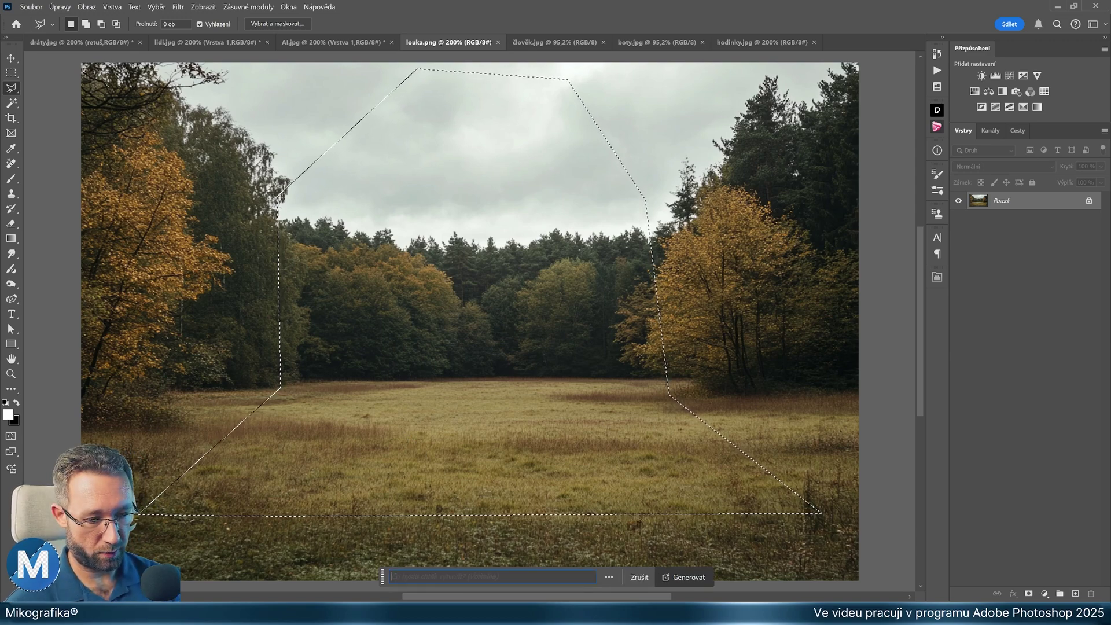
pyautogui.write('buddhistický')
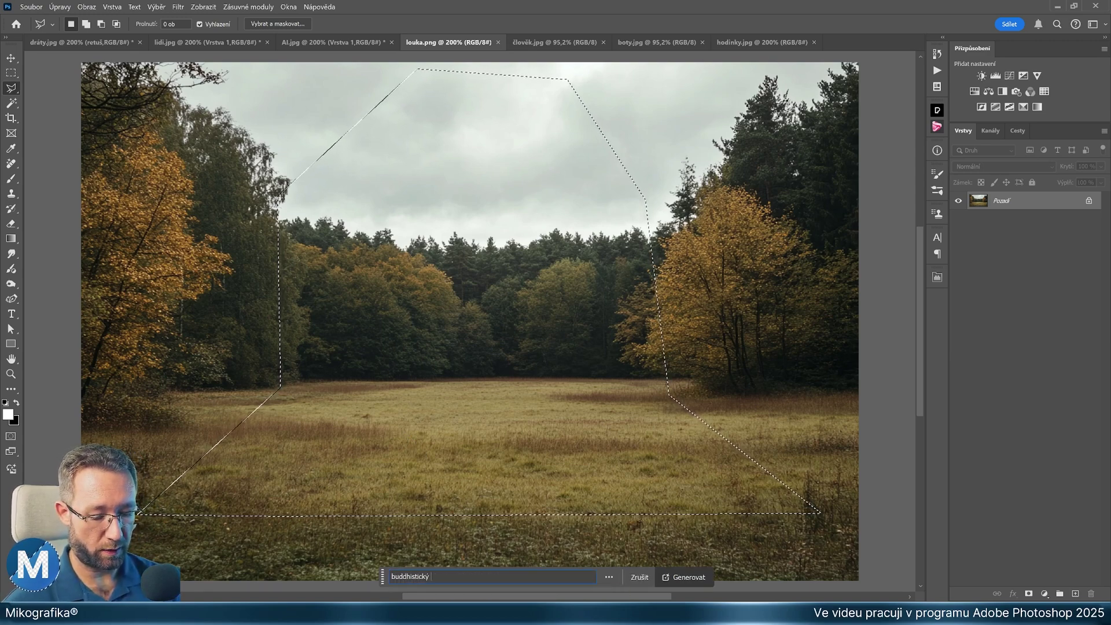
pyautogui.write(' chrám')
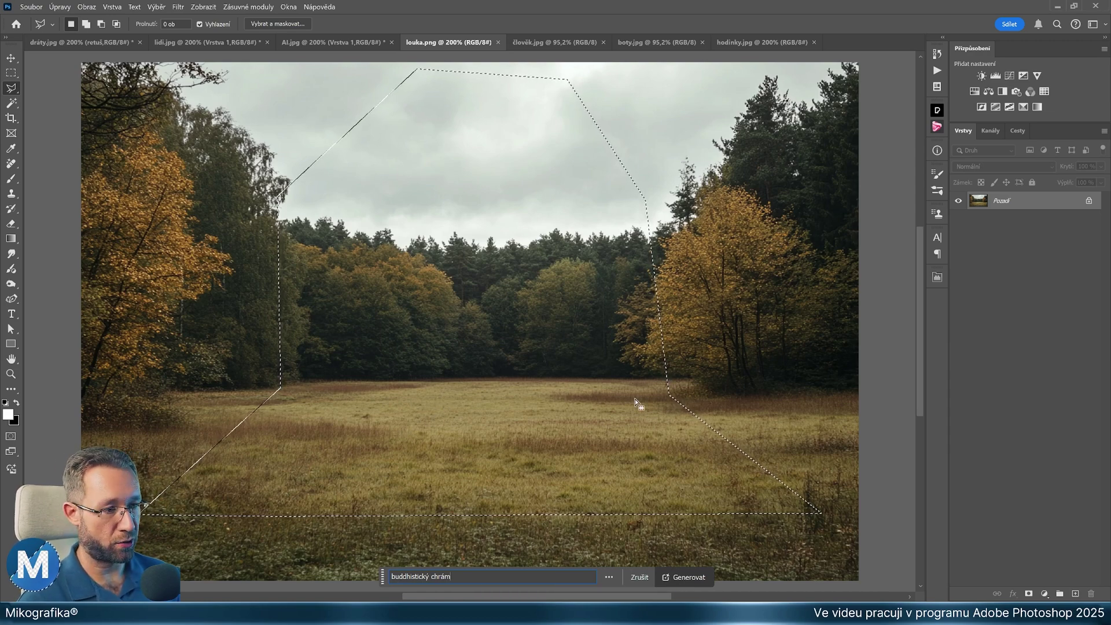
pyautogui.press('Return')
pyautogui.hotkey('ctrl', '-')
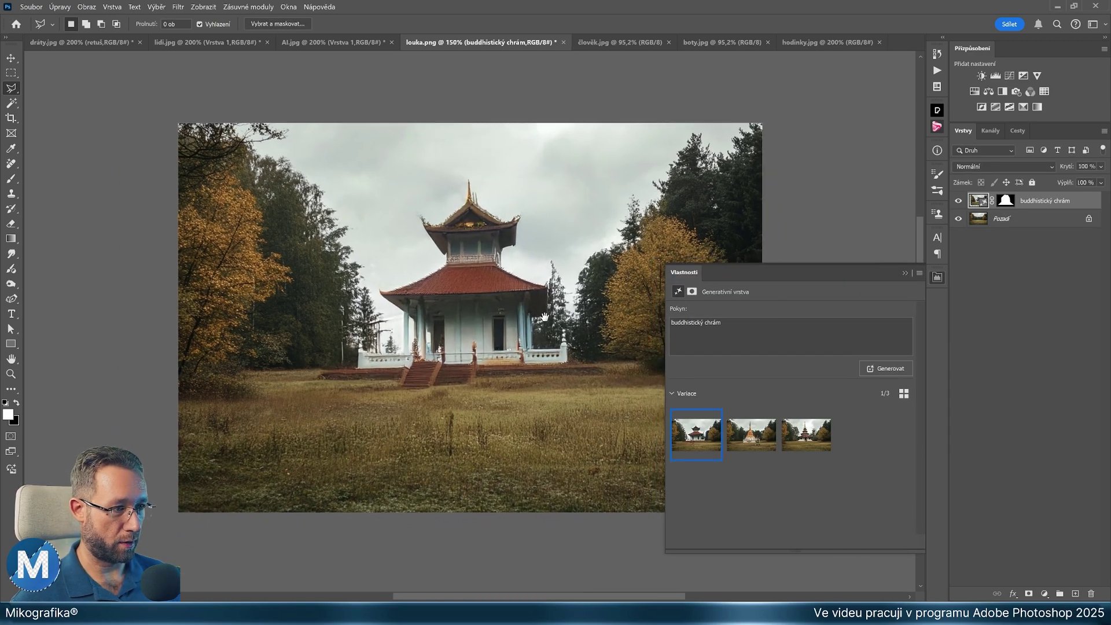
# Preview the second and third temple variations, then keep the first, white red-roofed temple
pyautogui.click(745, 438)
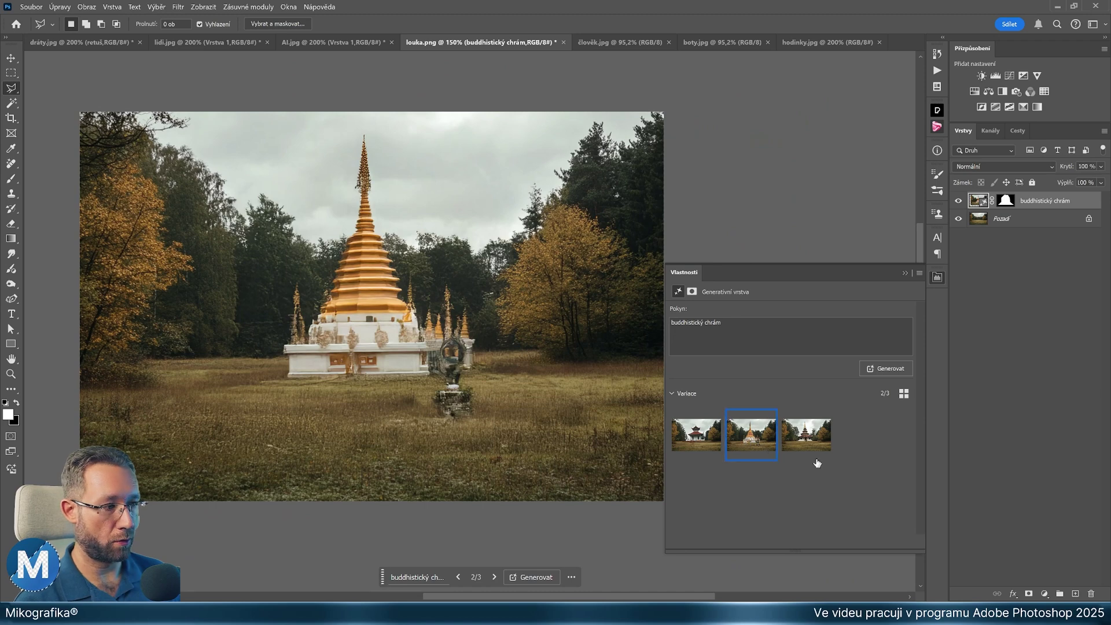
pyautogui.click(800, 444)
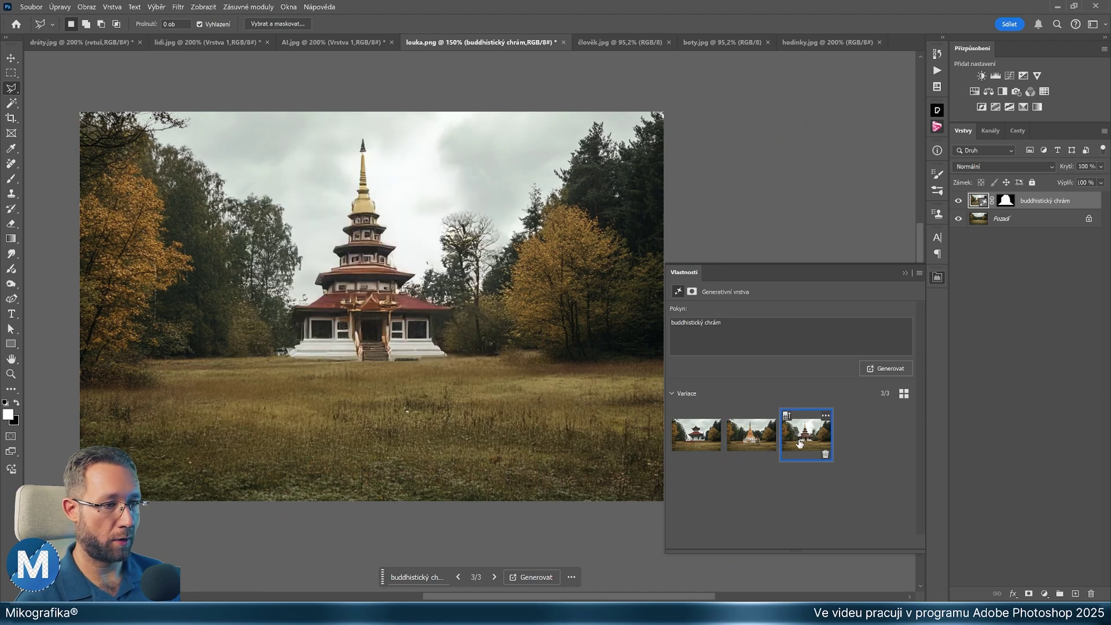
pyautogui.click(696, 434)
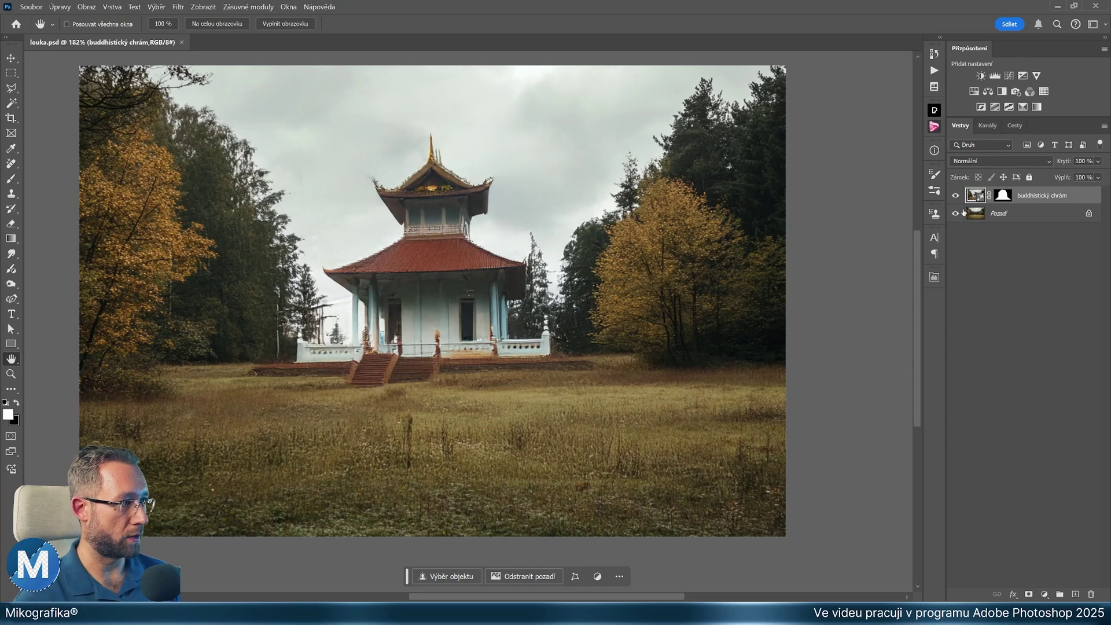
# Reload the temple layer's mask as a selection around the temple and meadow
pyautogui.click(932, 277)
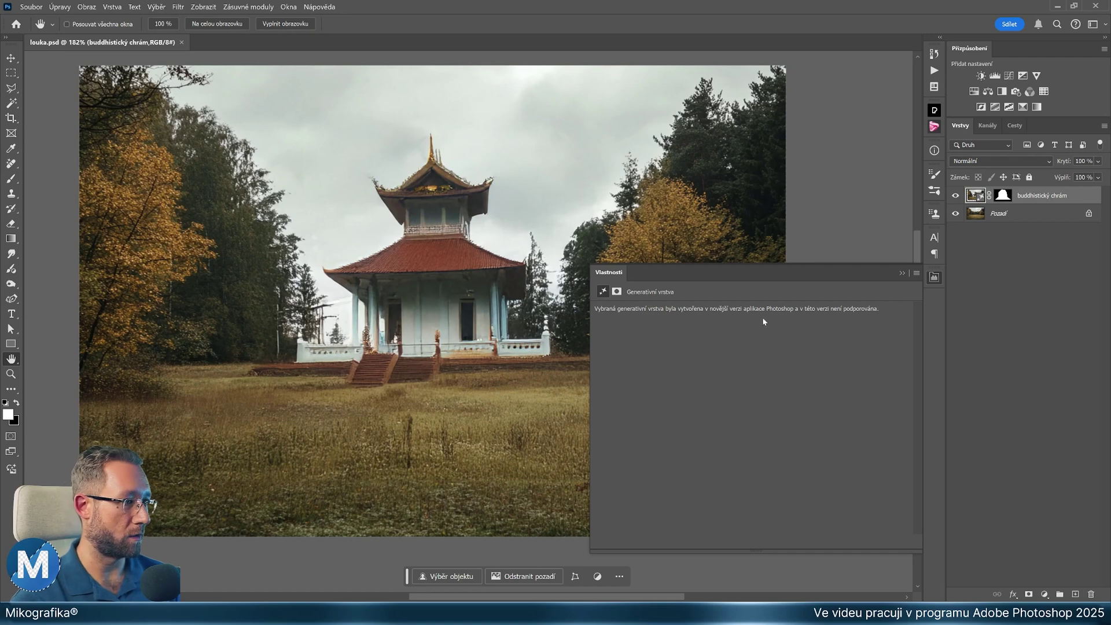
pyautogui.click(900, 272)
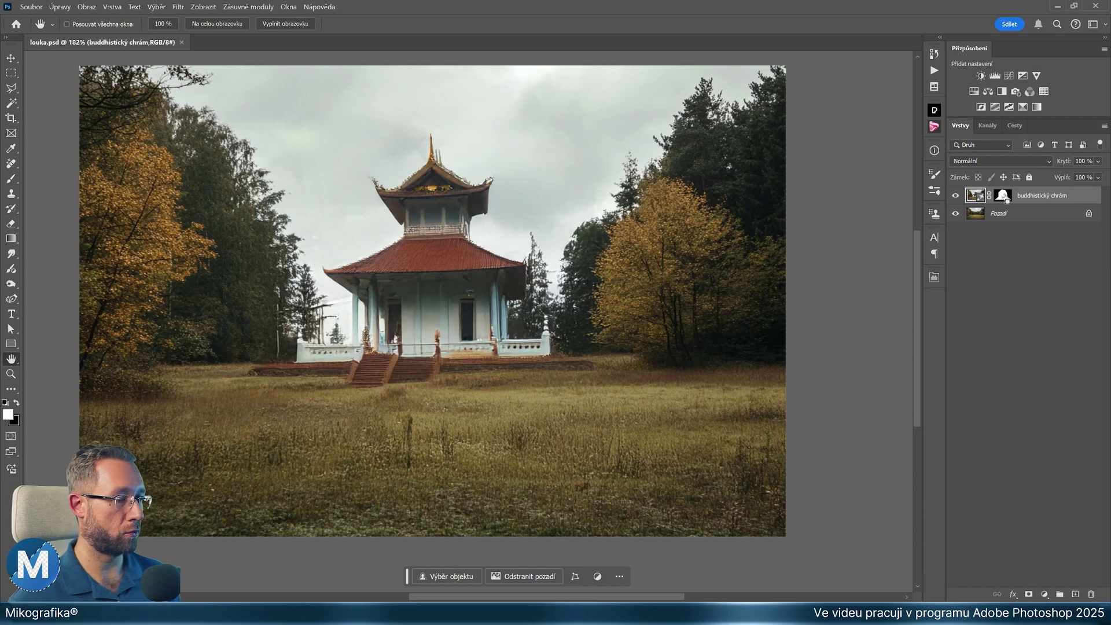
pyautogui.keyDown('ctrl'); pyautogui.click(1005, 197); pyautogui.keyUp('ctrl')
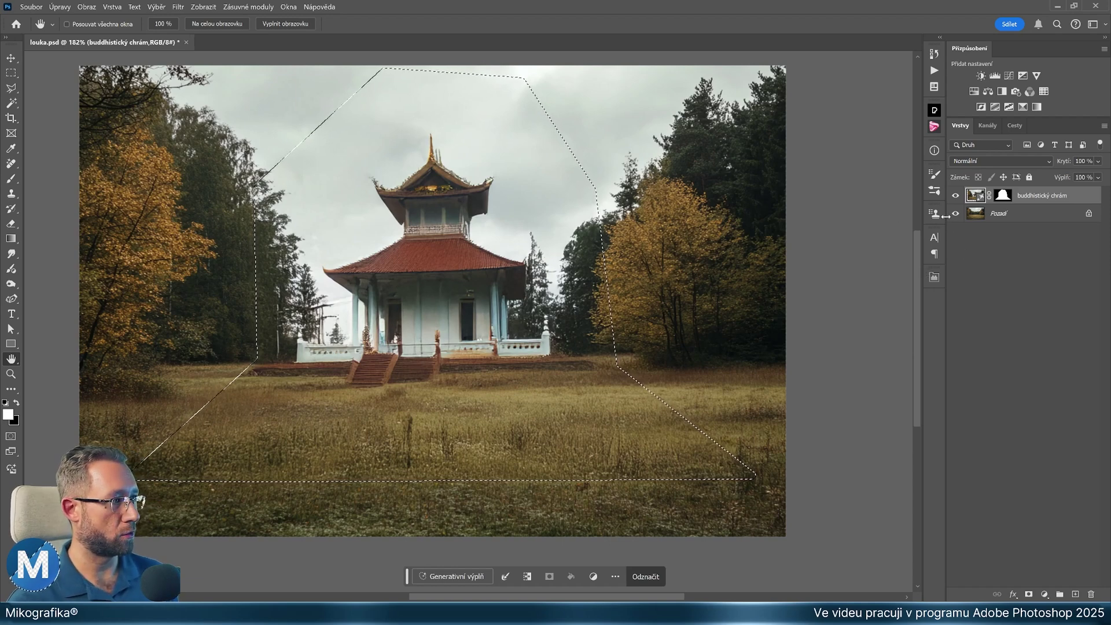
# Hide the temple layer and generative-fill the selection with 'buddhistický chrám'
pyautogui.click(956, 196)
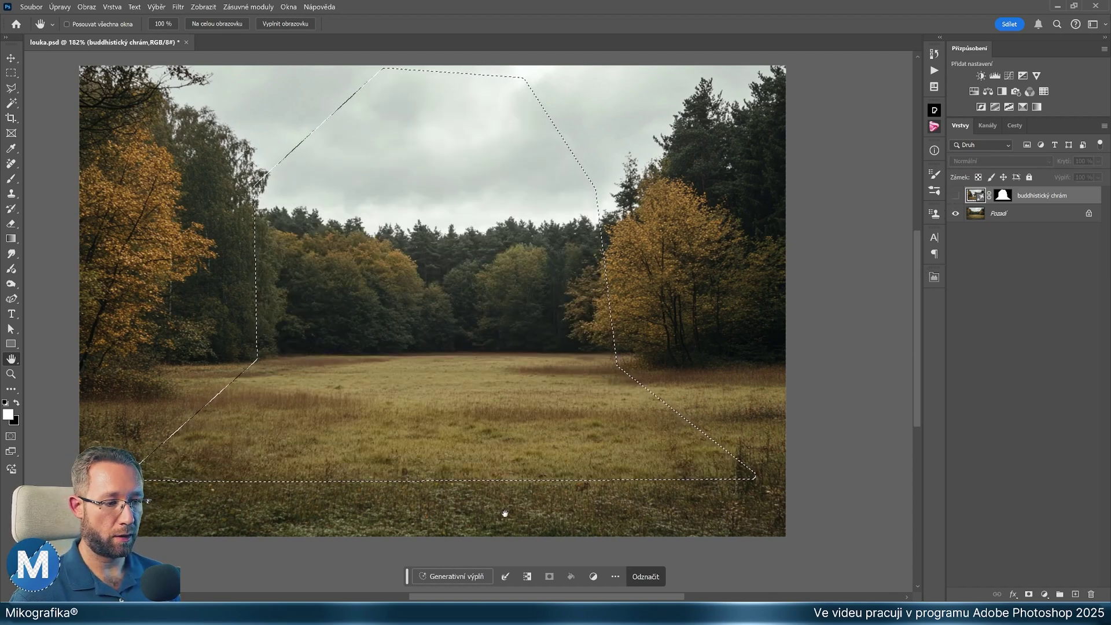
pyautogui.click(447, 577)
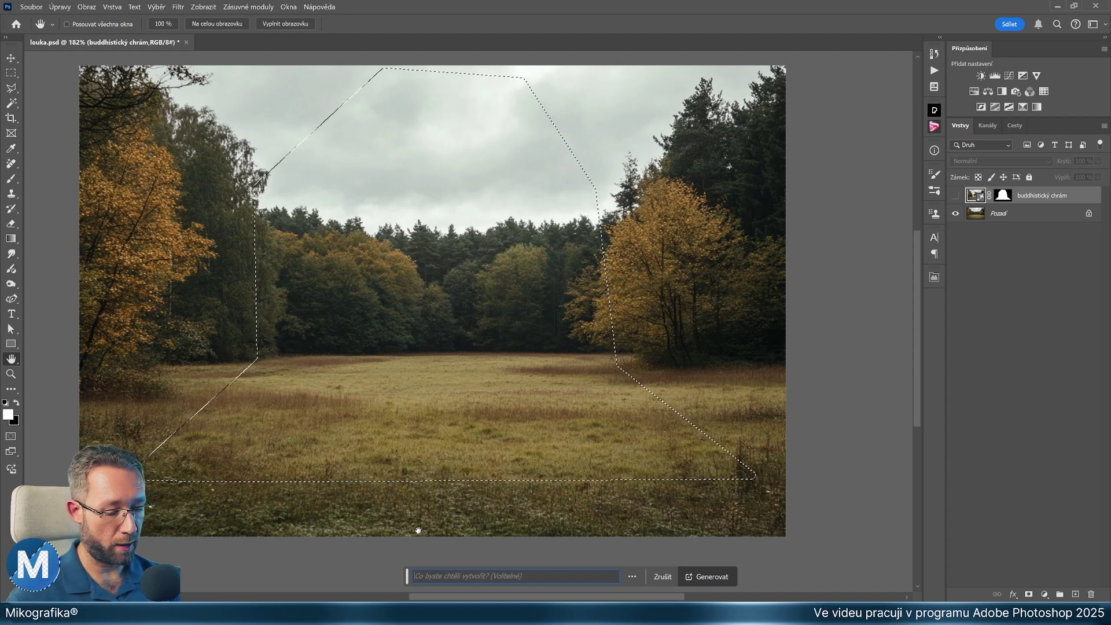
pyautogui.write('buddhisti')
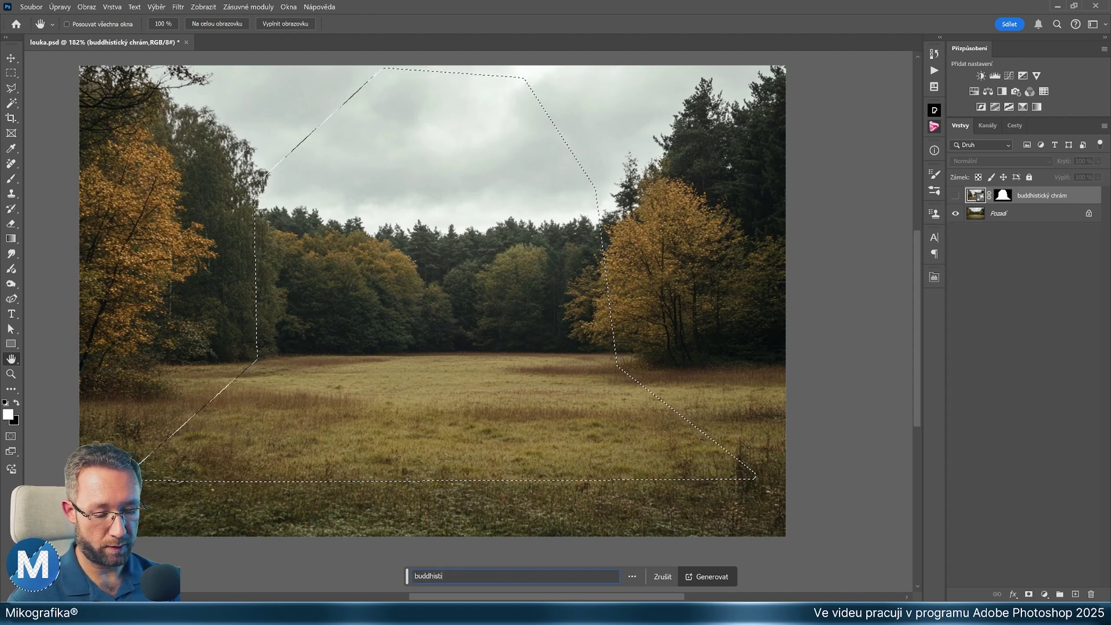
pyautogui.write('cký chrám')
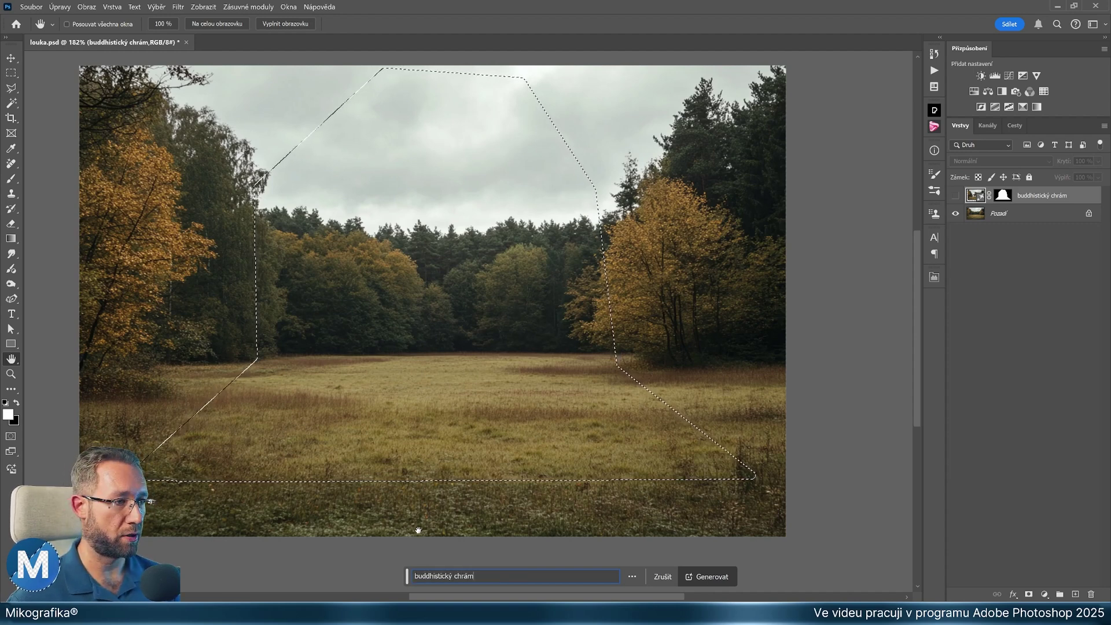
pyautogui.press('Return')
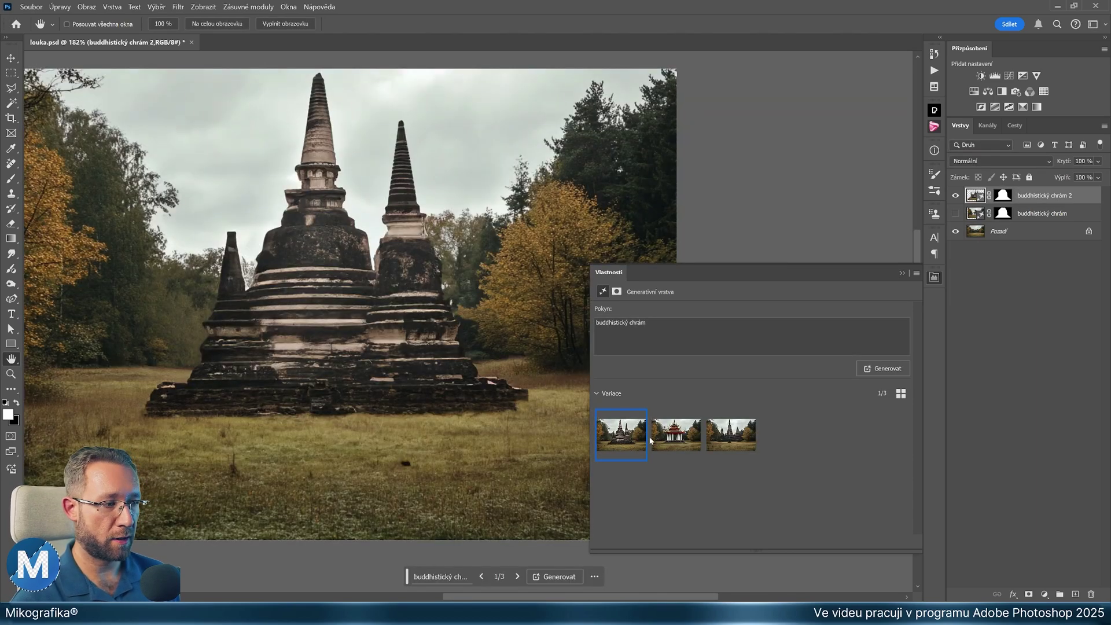
# Keep the red-gold pagoda variation, zoom out, and hide the new pagoda layer
pyautogui.click(674, 437)
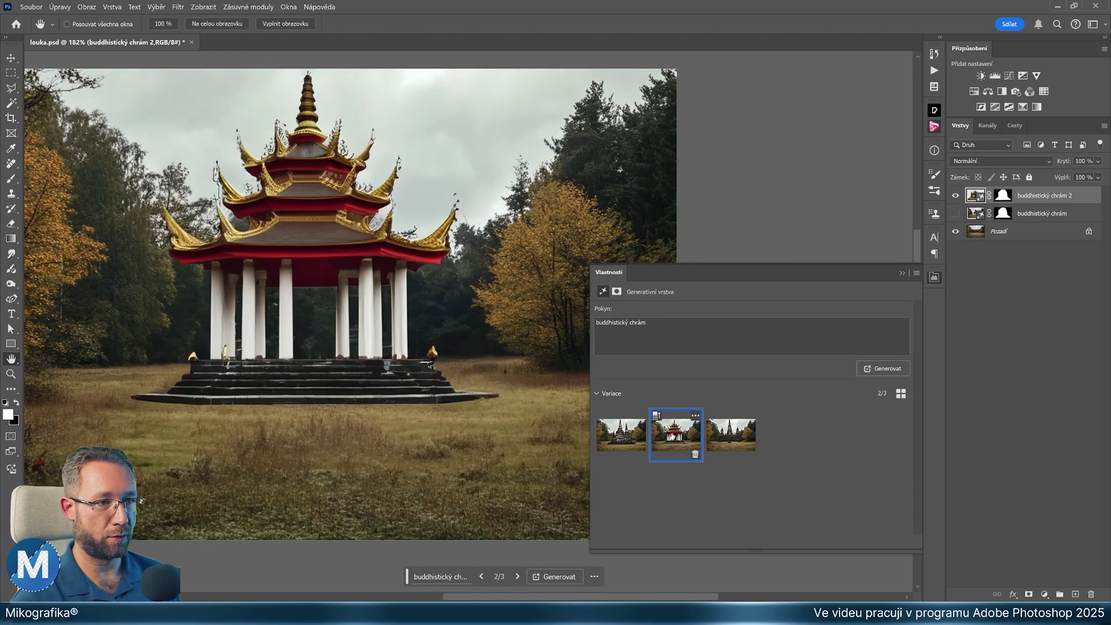
pyautogui.click(725, 438)
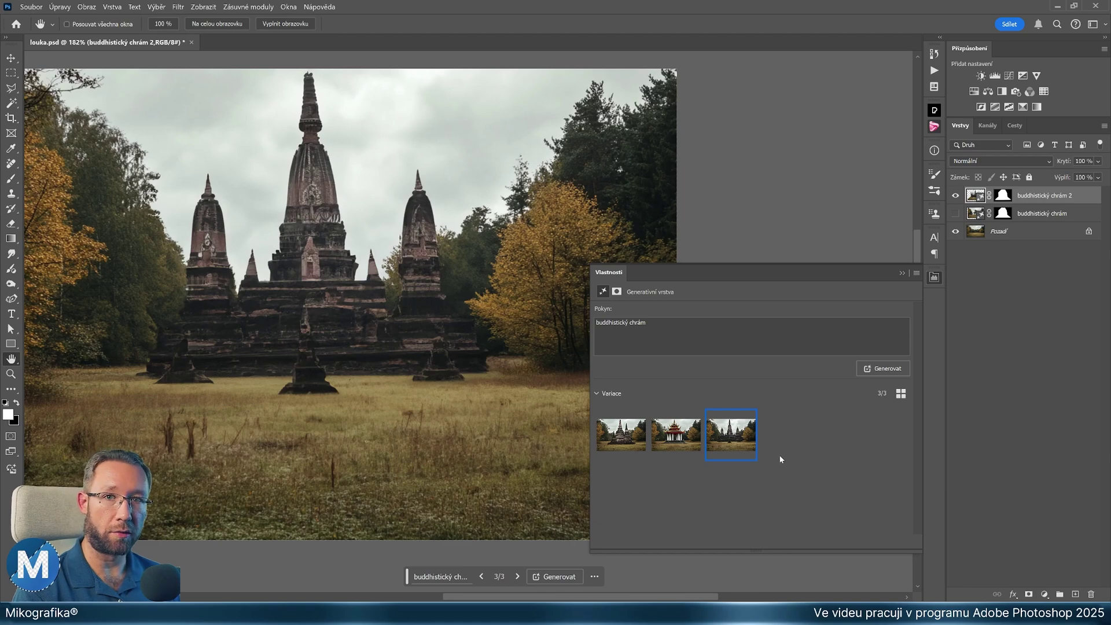
pyautogui.click(674, 440)
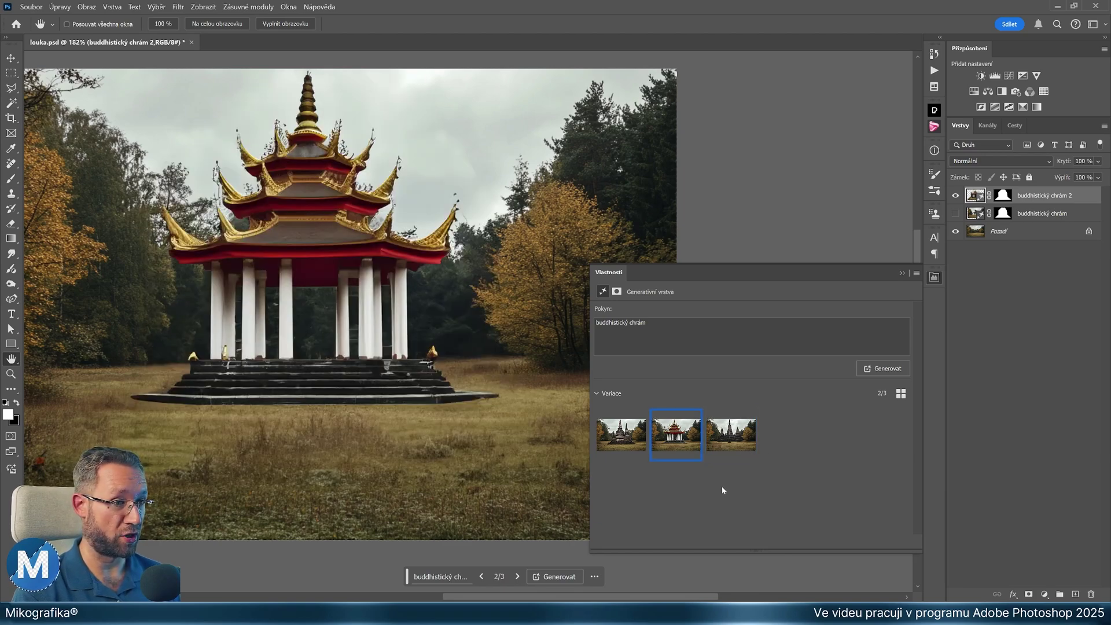
pyautogui.hotkey('ctrl', '-')
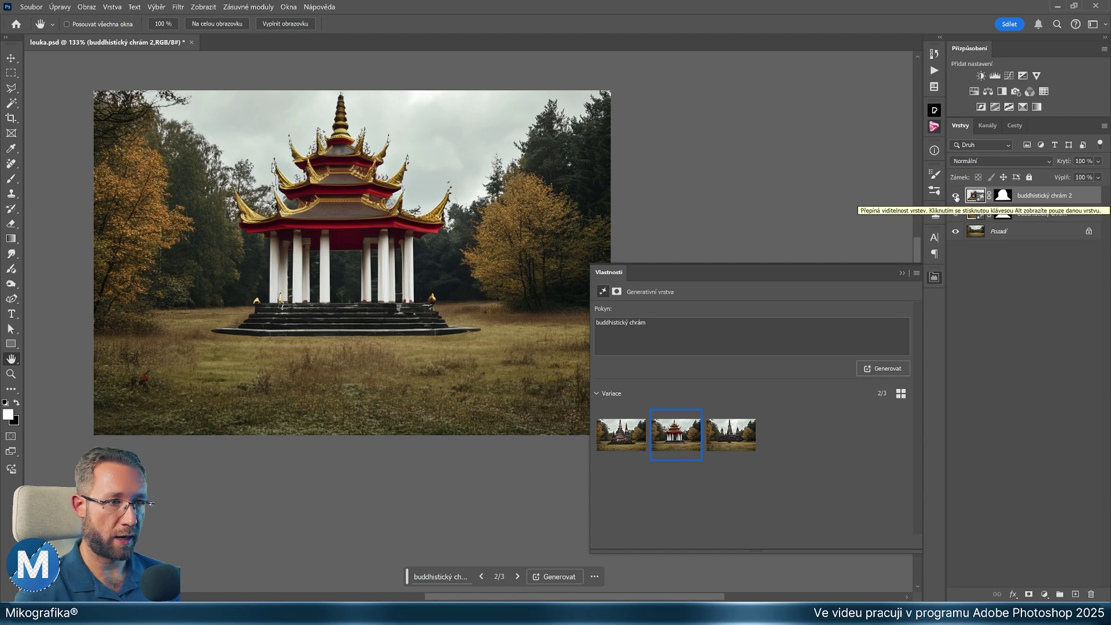
pyautogui.click(955, 197)
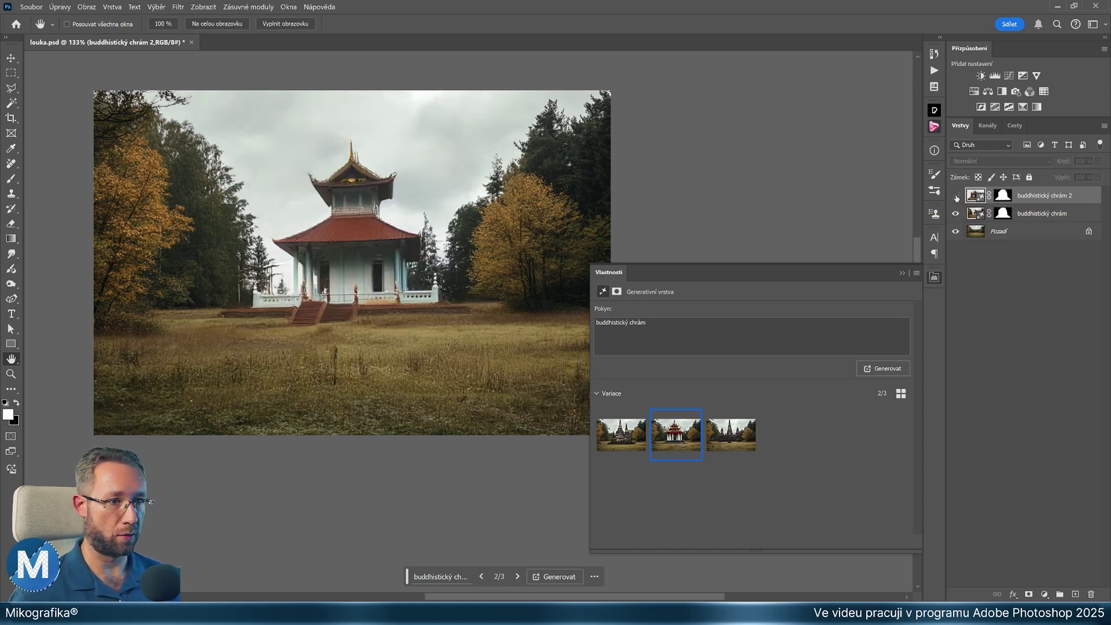
pyautogui.click(956, 196)
pyautogui.click(956, 197)
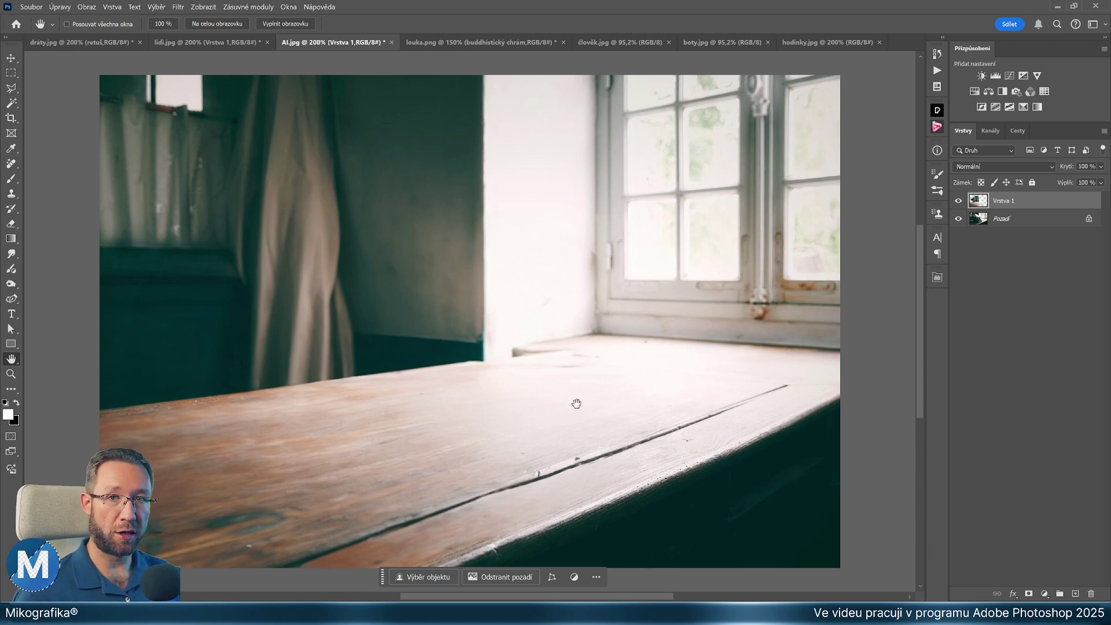
# Draw a polygonal selection covering the tabletop and wall area
pyautogui.press('l')
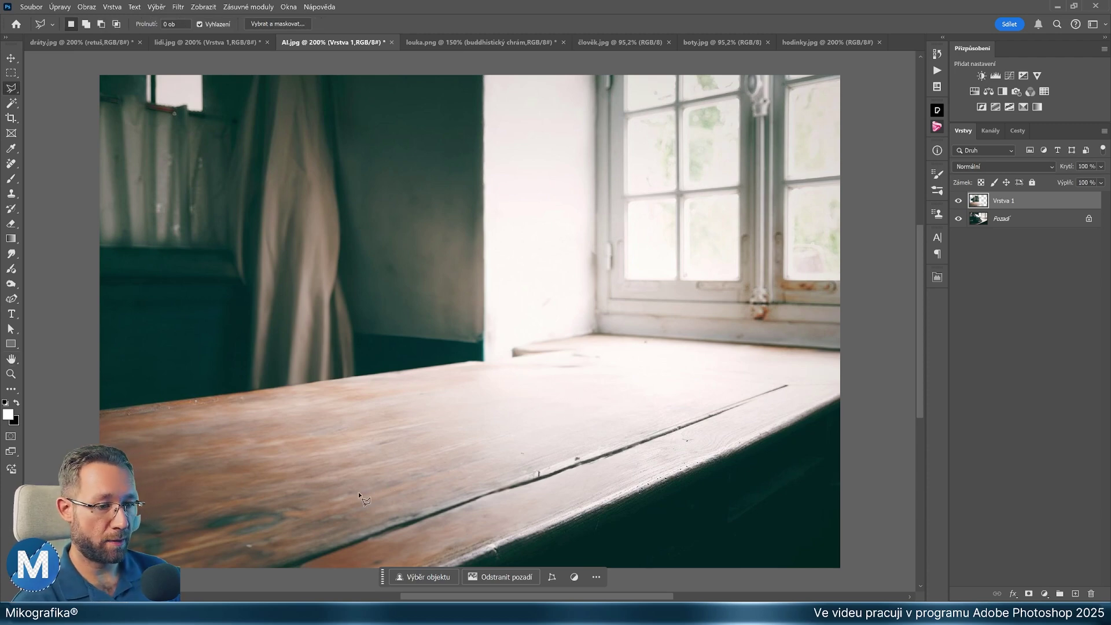
pyautogui.click(272, 500)
pyautogui.click(386, 502)
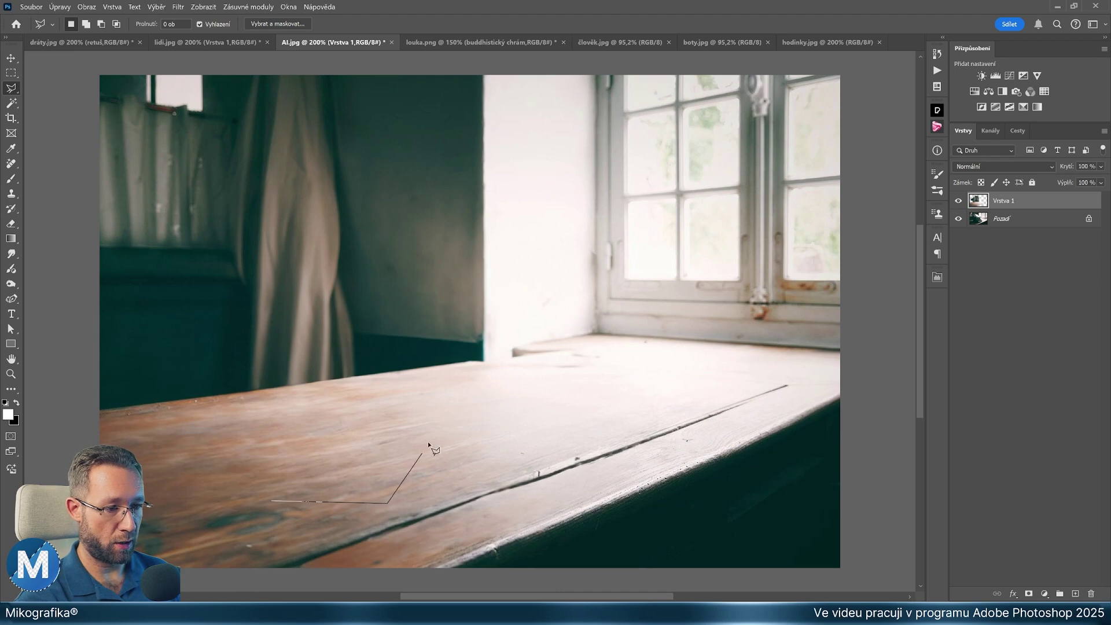
pyautogui.click(434, 430)
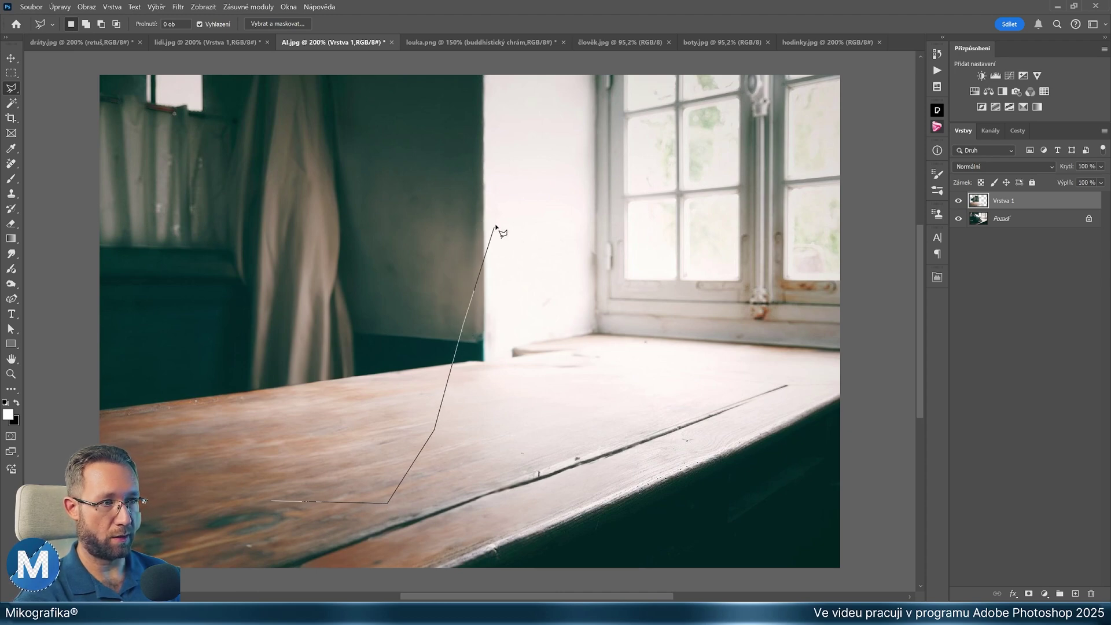
pyautogui.click(535, 89)
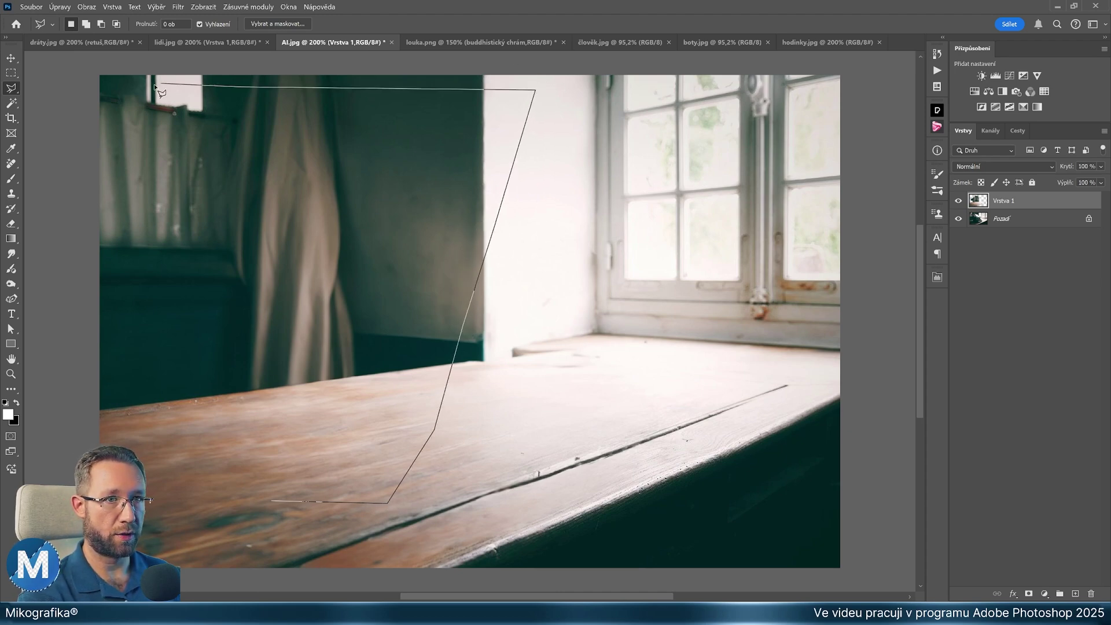
pyautogui.click(81, 86)
pyautogui.click(81, 166)
pyautogui.click(254, 496)
pyautogui.click(271, 501)
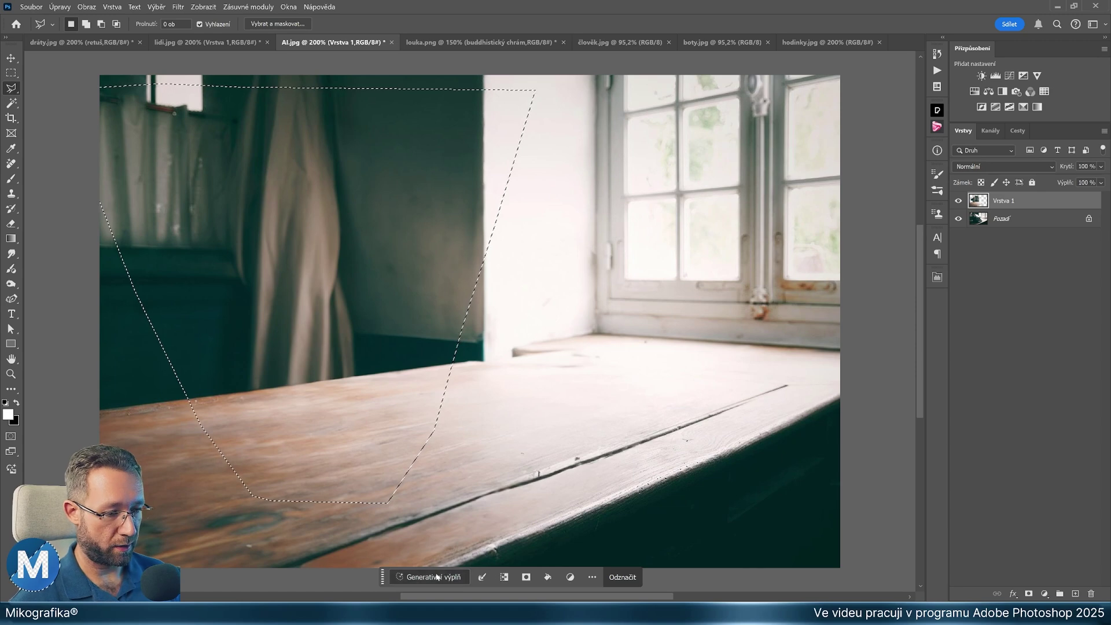
# Generative-fill it with 'květina ve váze' and keep the first, conical-vase bouquet
pyautogui.click(437, 577)
pyautogui.write('květina v')
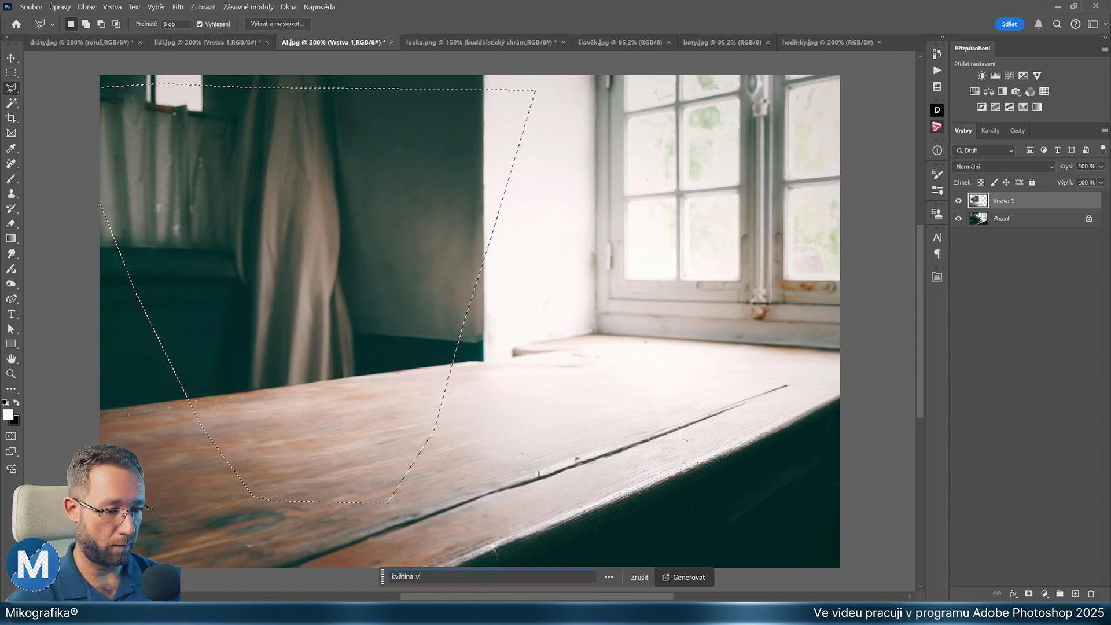
pyautogui.write('e váze')
pyautogui.press('Return')
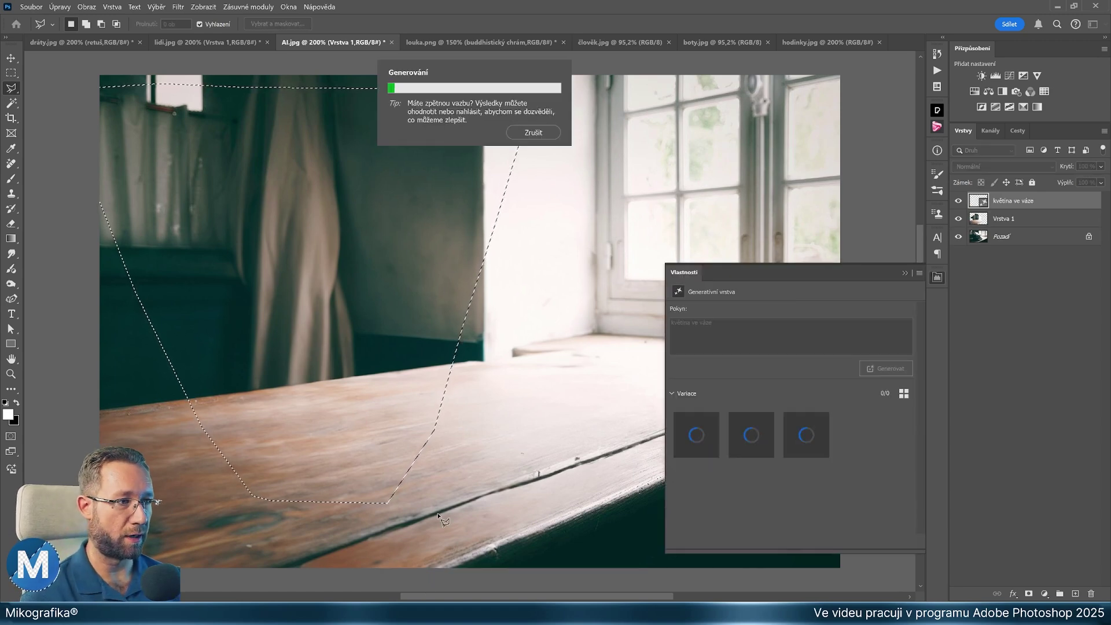
pyautogui.click(750, 437)
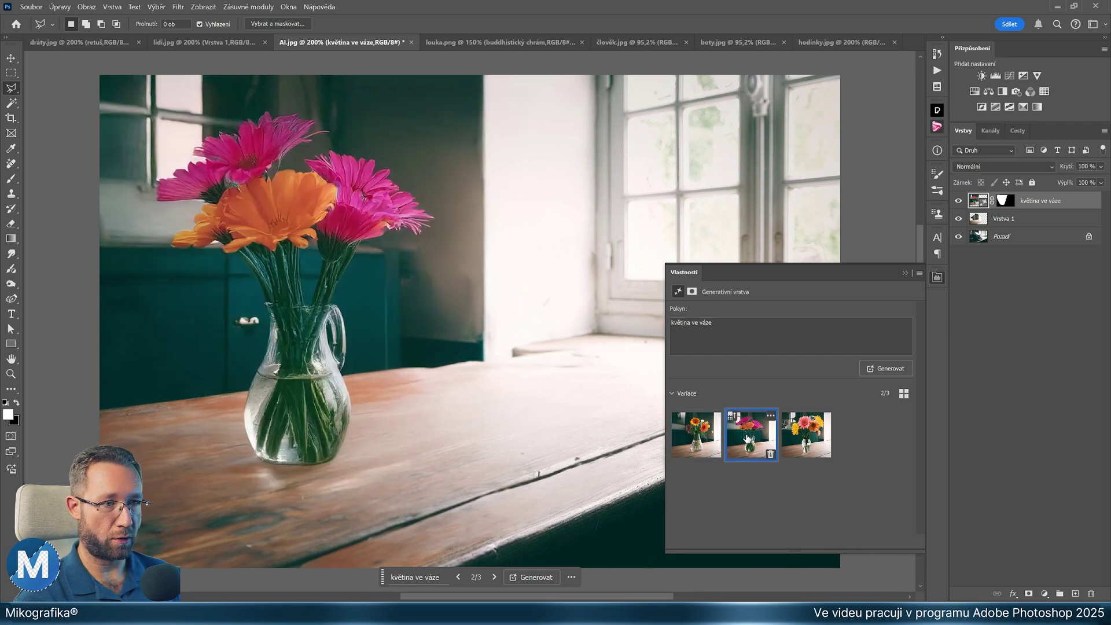
pyautogui.click(802, 443)
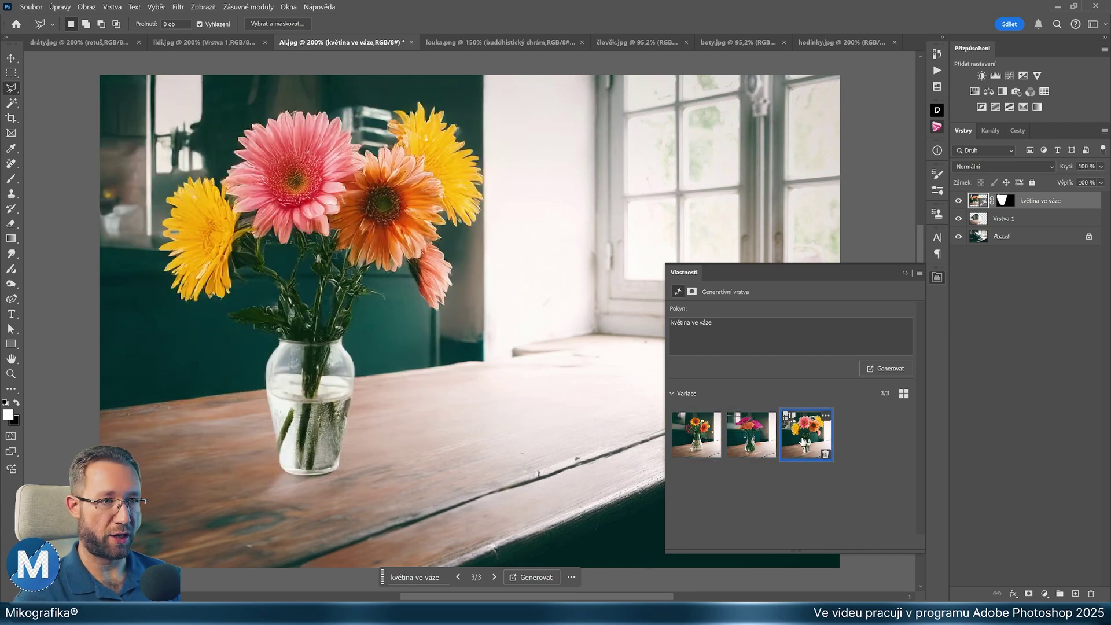
pyautogui.click(695, 437)
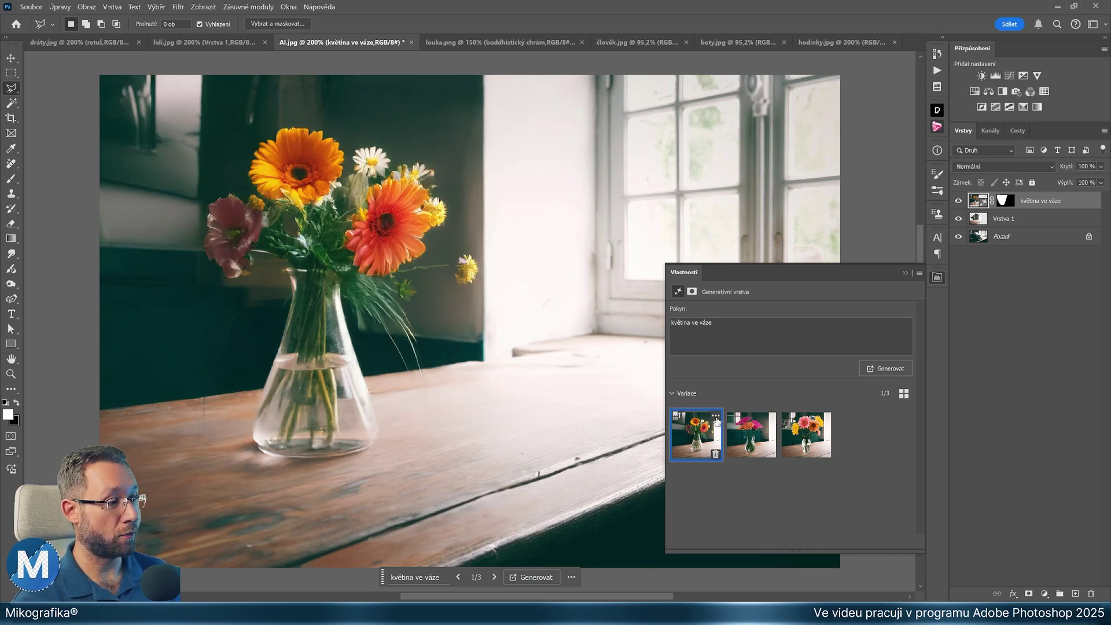
# Generate similar variations of the first bouquet and keep the yellow-and-red gerbera one
pyautogui.click(716, 417)
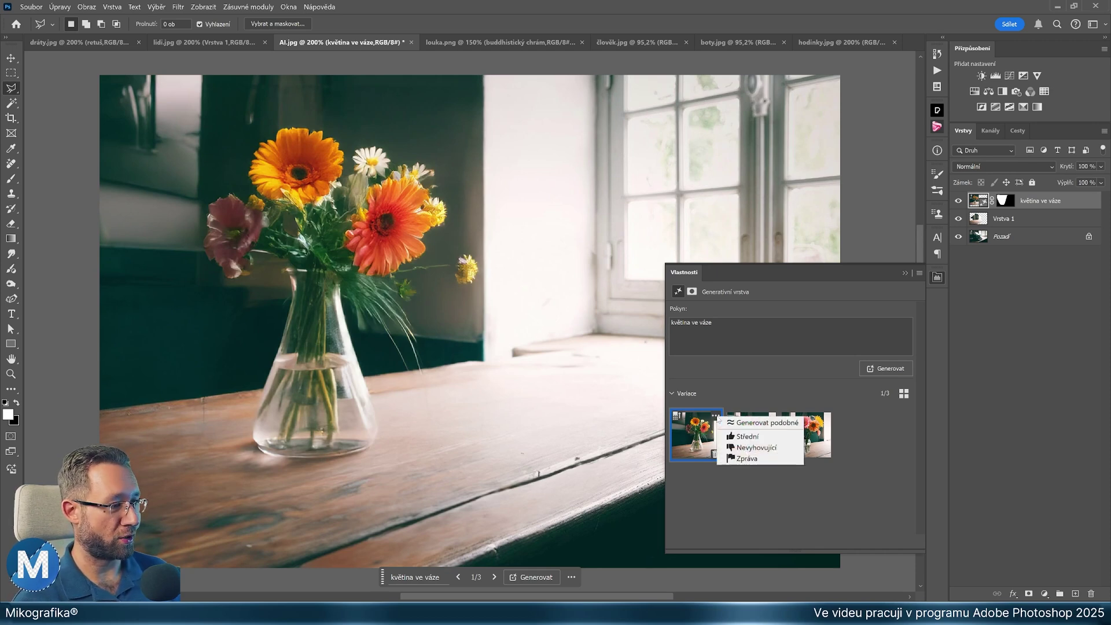
pyautogui.click(766, 423)
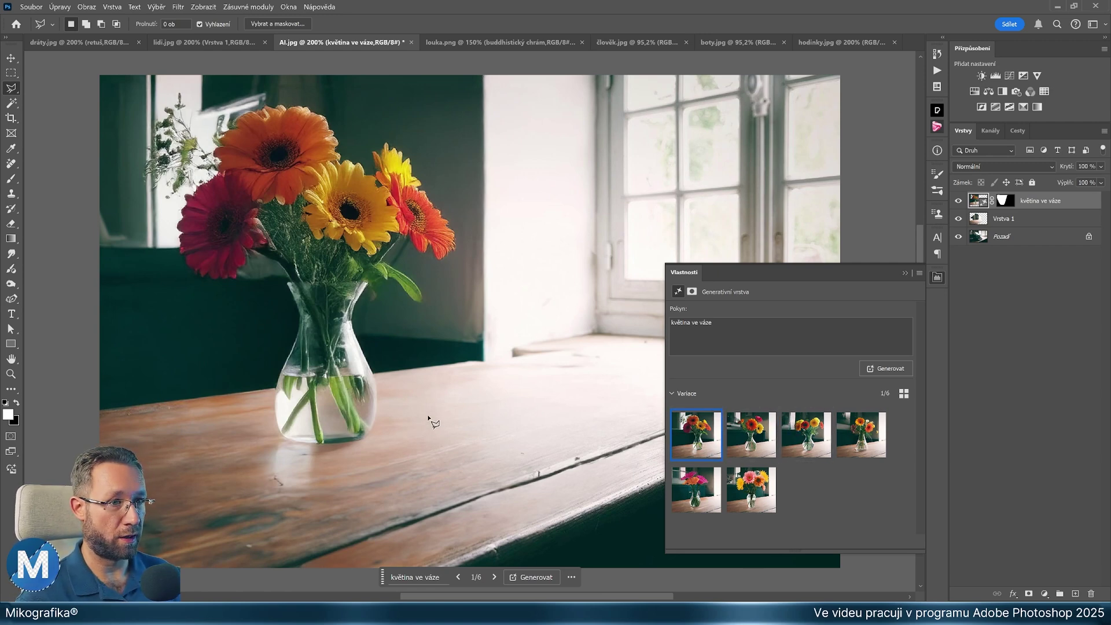
pyautogui.click(750, 438)
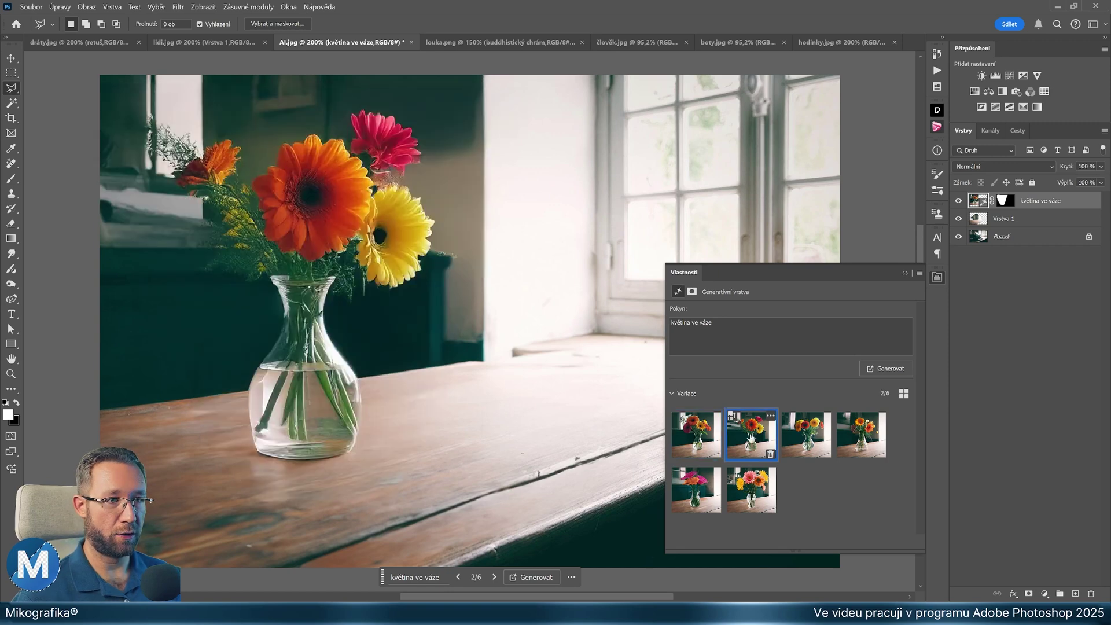
pyautogui.click(804, 436)
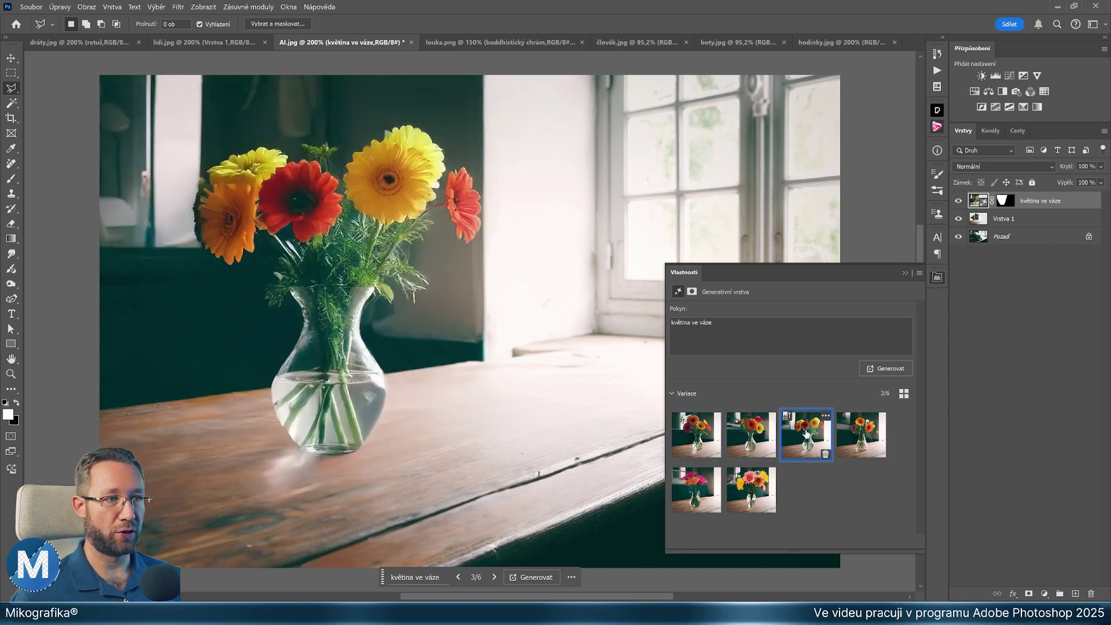
pyautogui.hotkey('ctrl', '-')
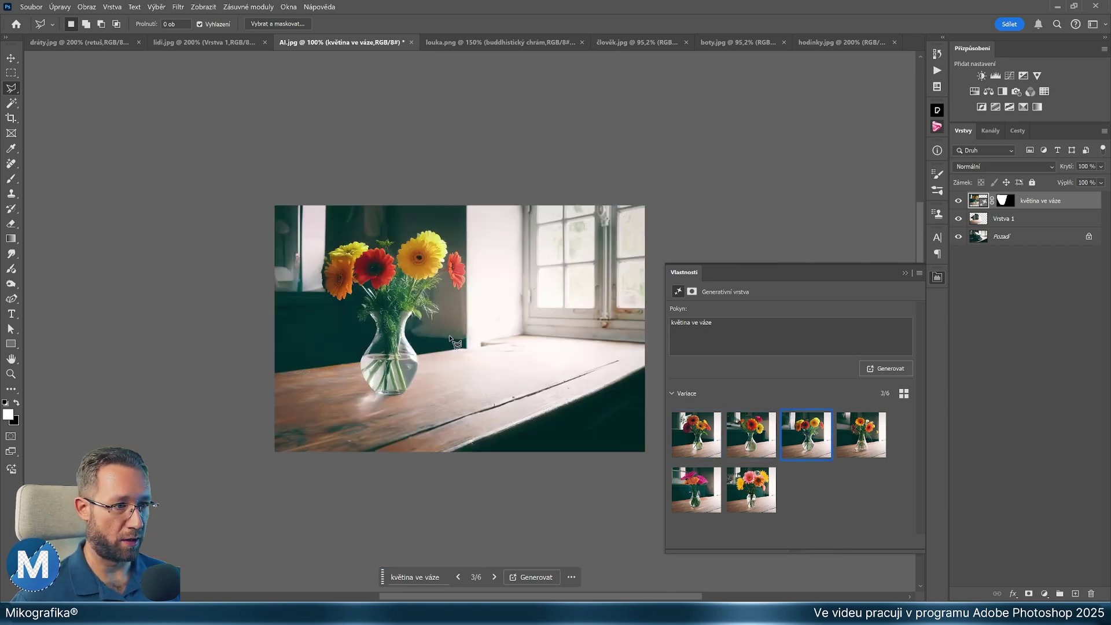
pyautogui.scroll(2, 547, 327)
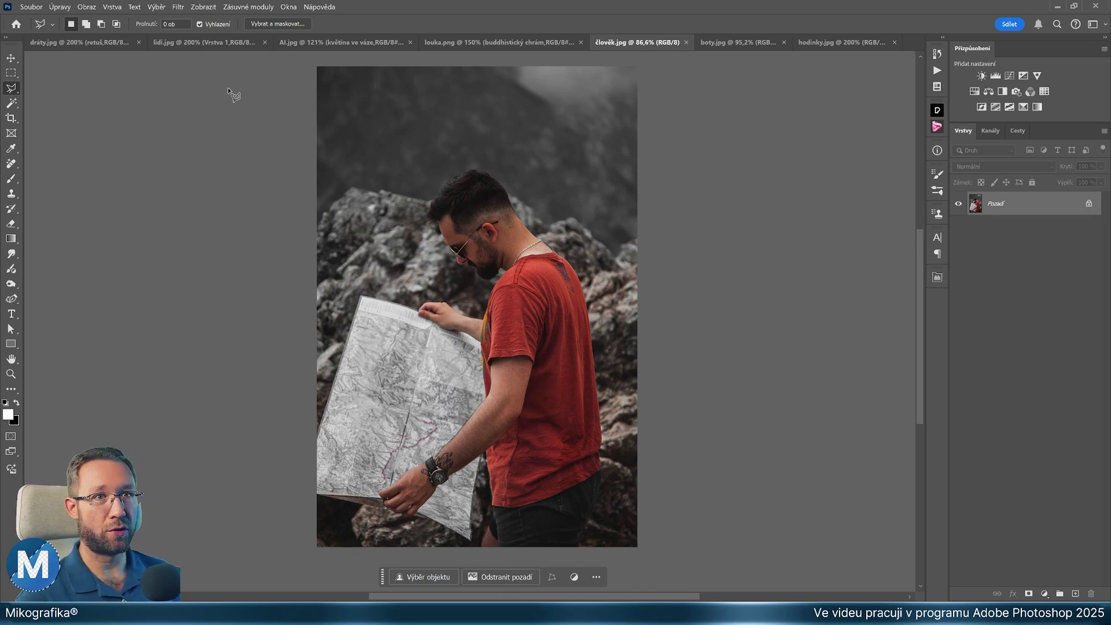
pyautogui.click(155, 8)
pyautogui.click(213, 136)
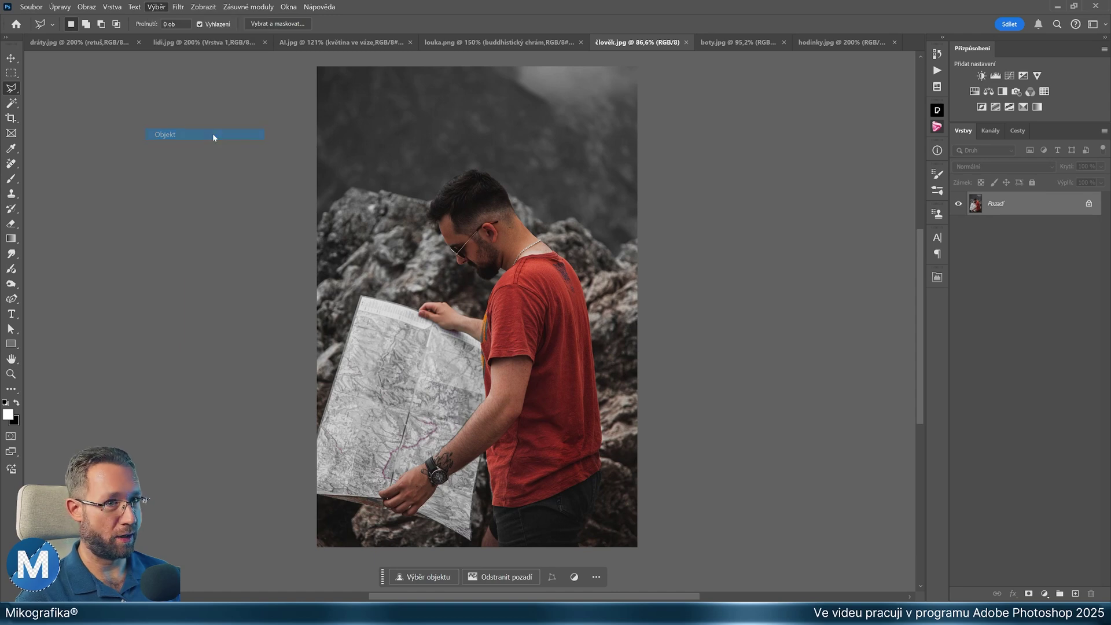
pyautogui.click(1029, 593)
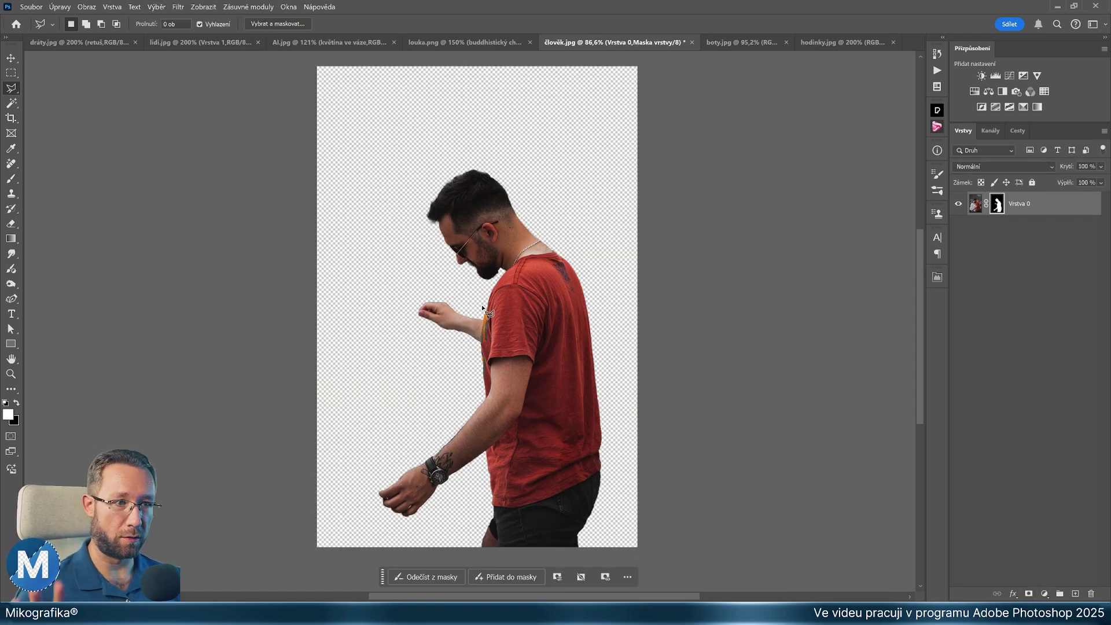
pyautogui.hotkey('ctrl', 'z')
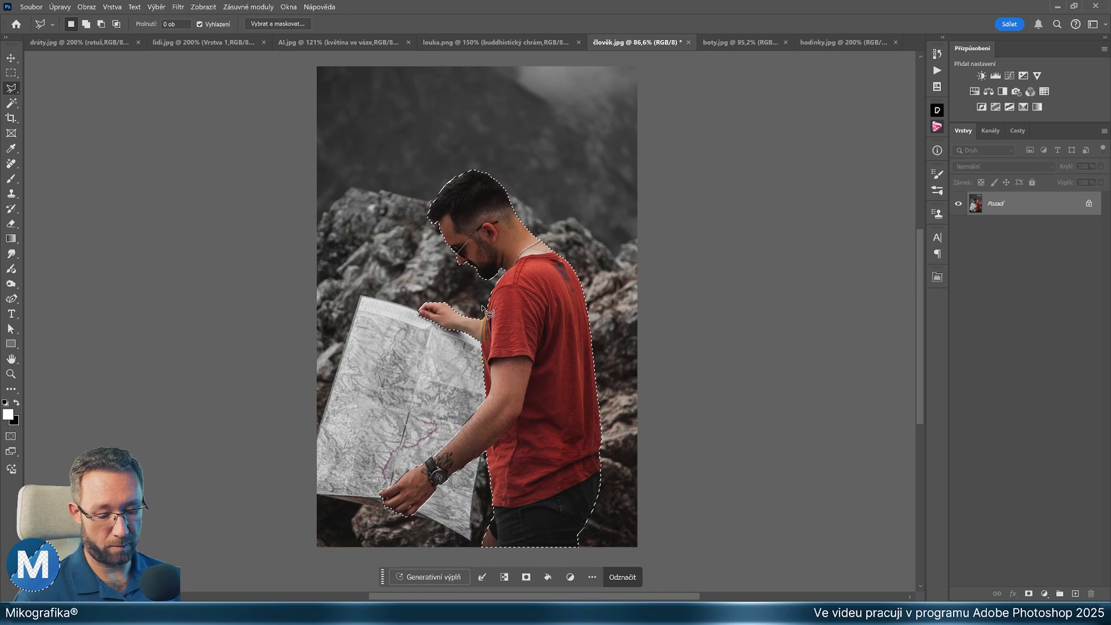
pyautogui.hotkey('ctrl', 'd')
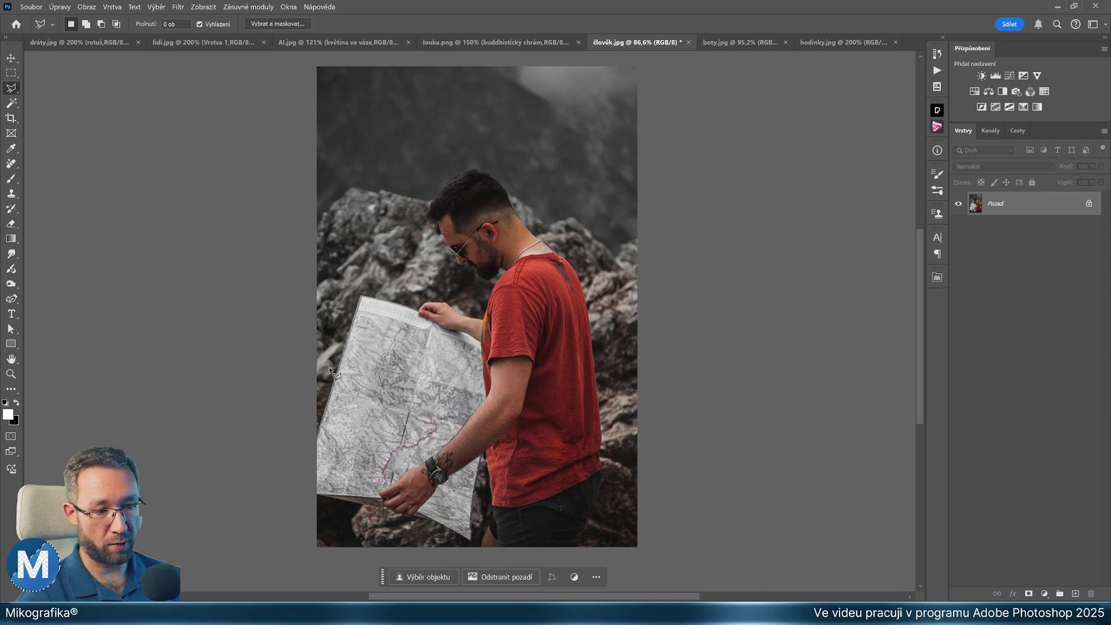
# Crop-expand the photo's left edge with Generativní rozšíření fill, keeping the first variation
pyautogui.press('c')
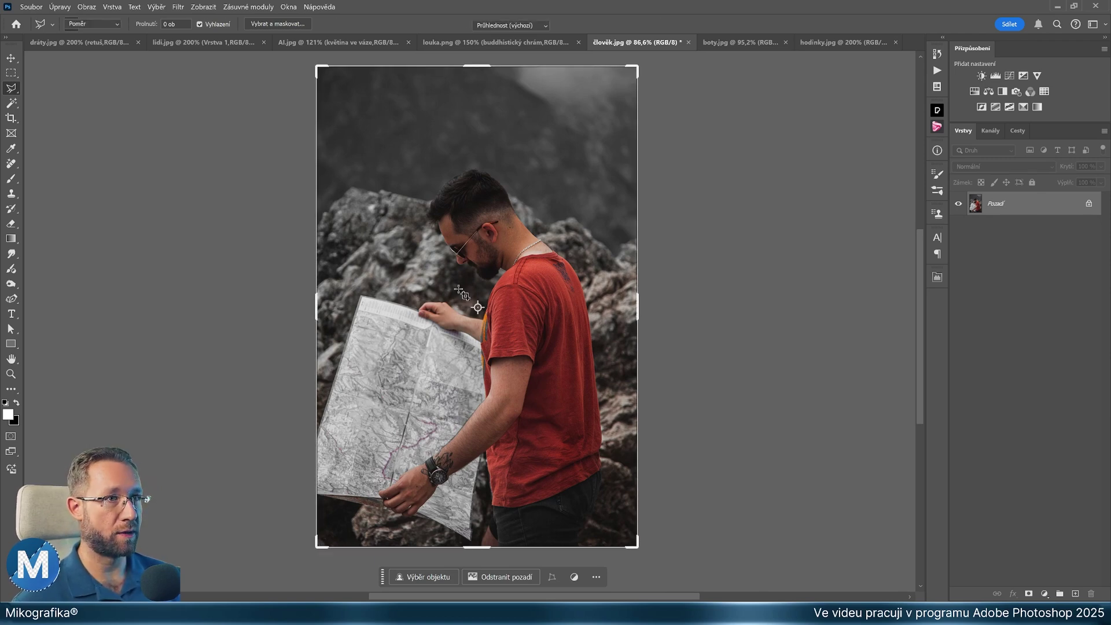
pyautogui.click(503, 25)
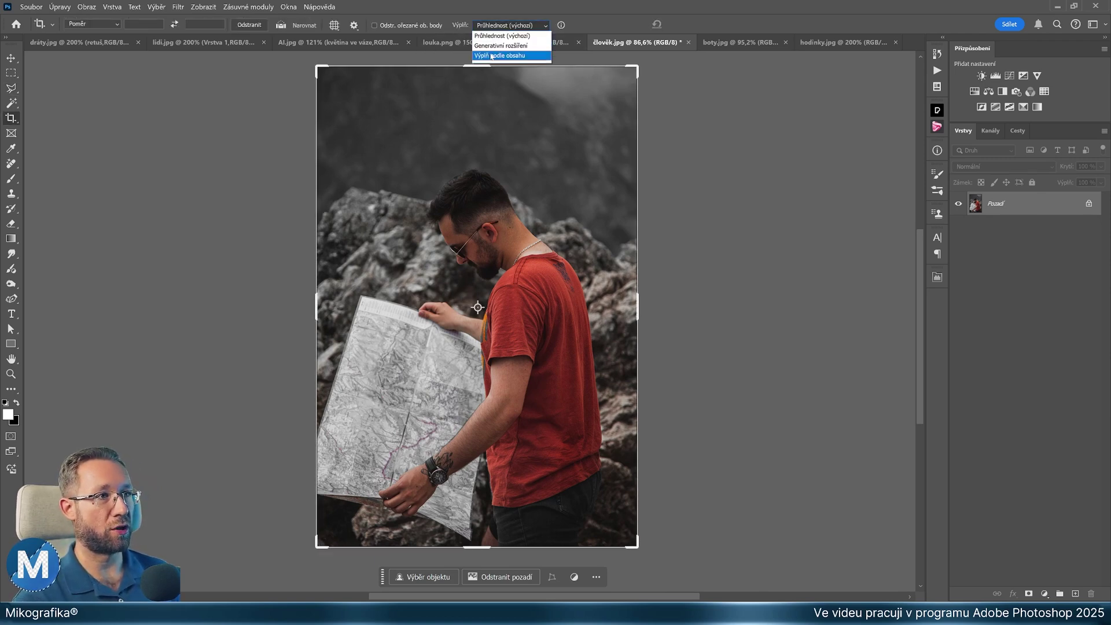
pyautogui.click(533, 48)
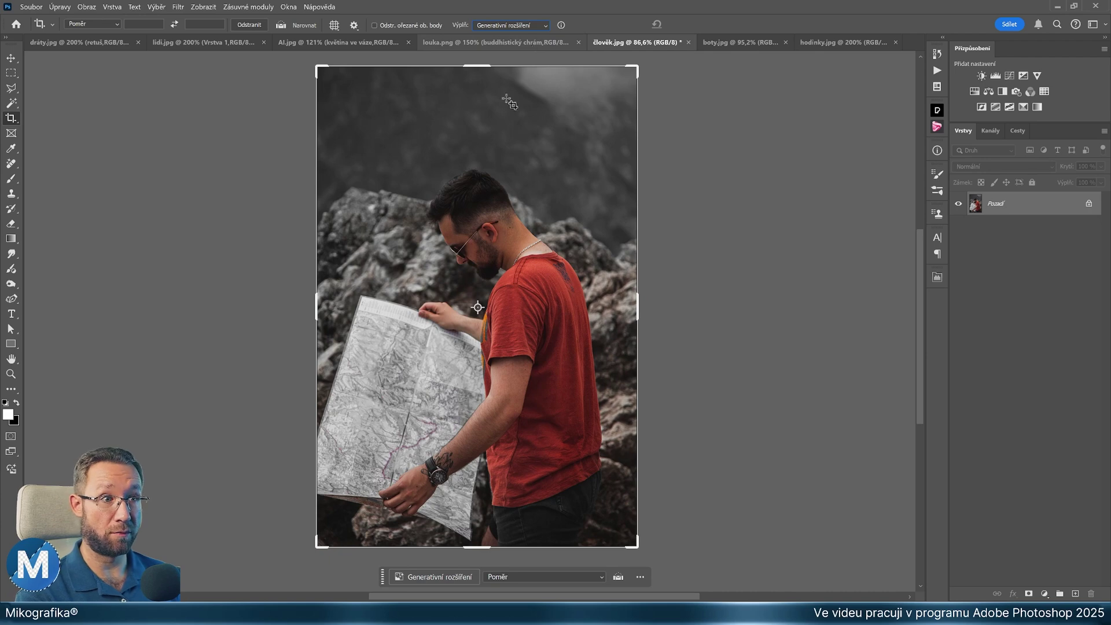
pyautogui.moveTo(317, 310); pyautogui.dragTo(293, 311)
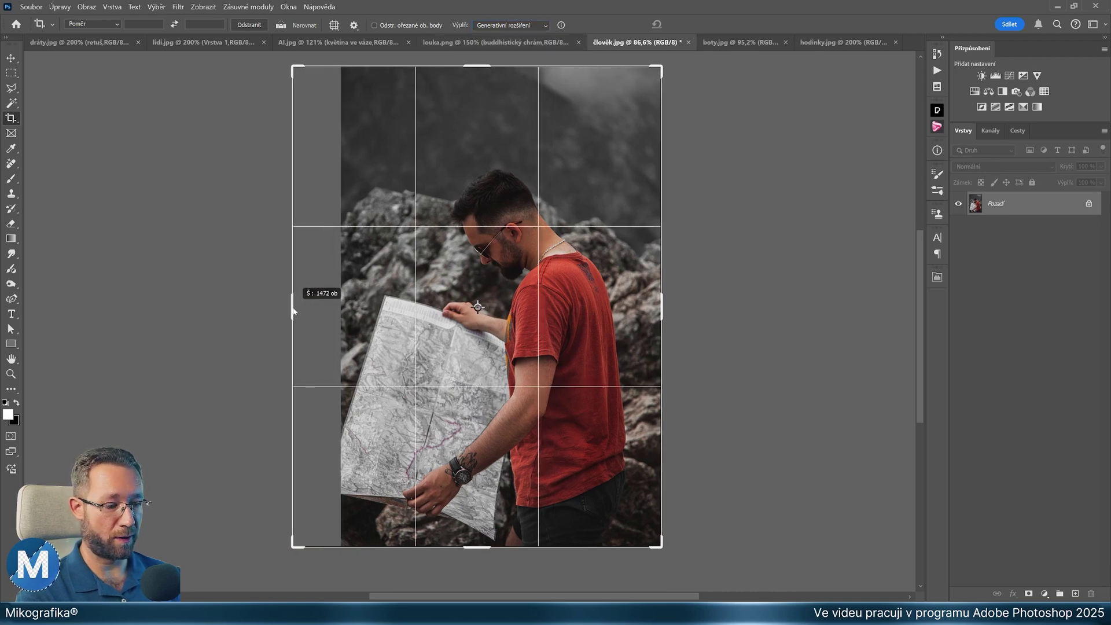
pyautogui.press('Return')
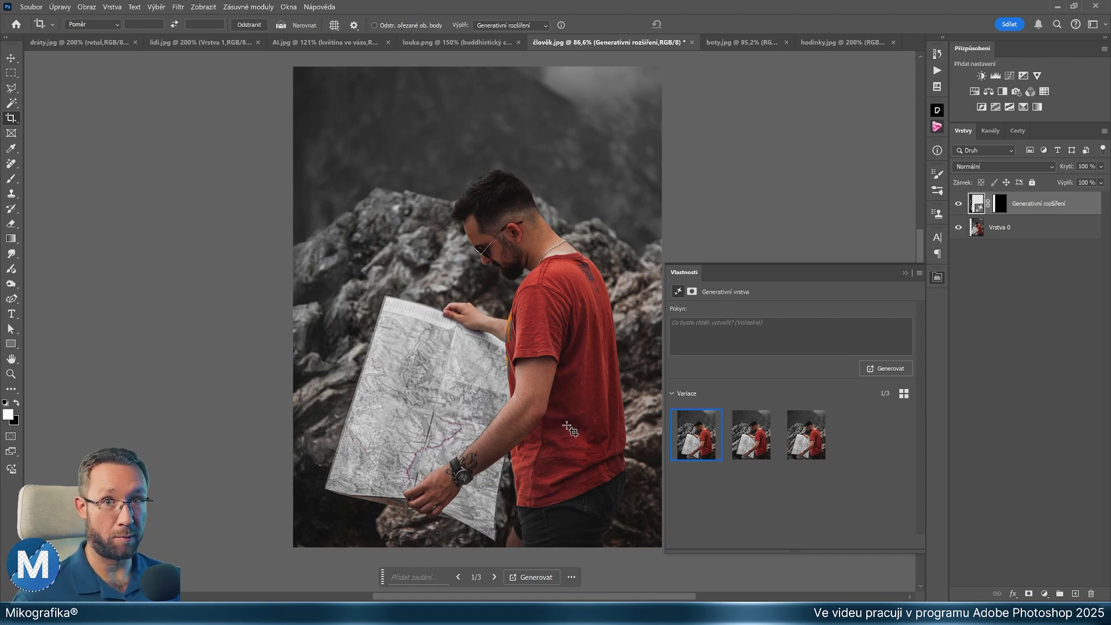
pyautogui.click(750, 434)
pyautogui.click(804, 436)
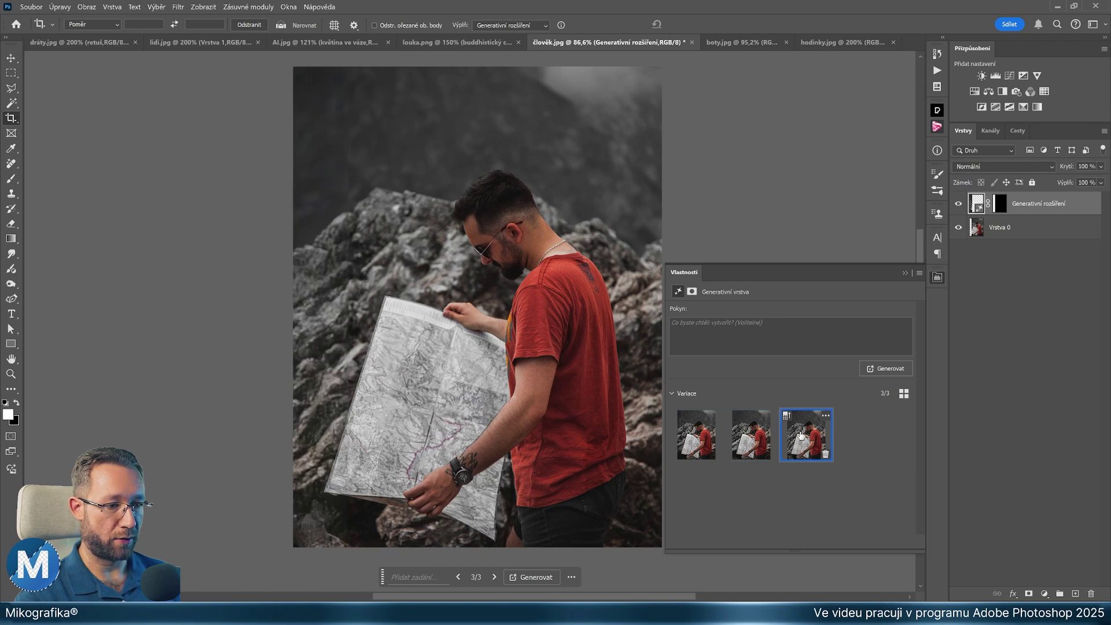
pyautogui.click(688, 442)
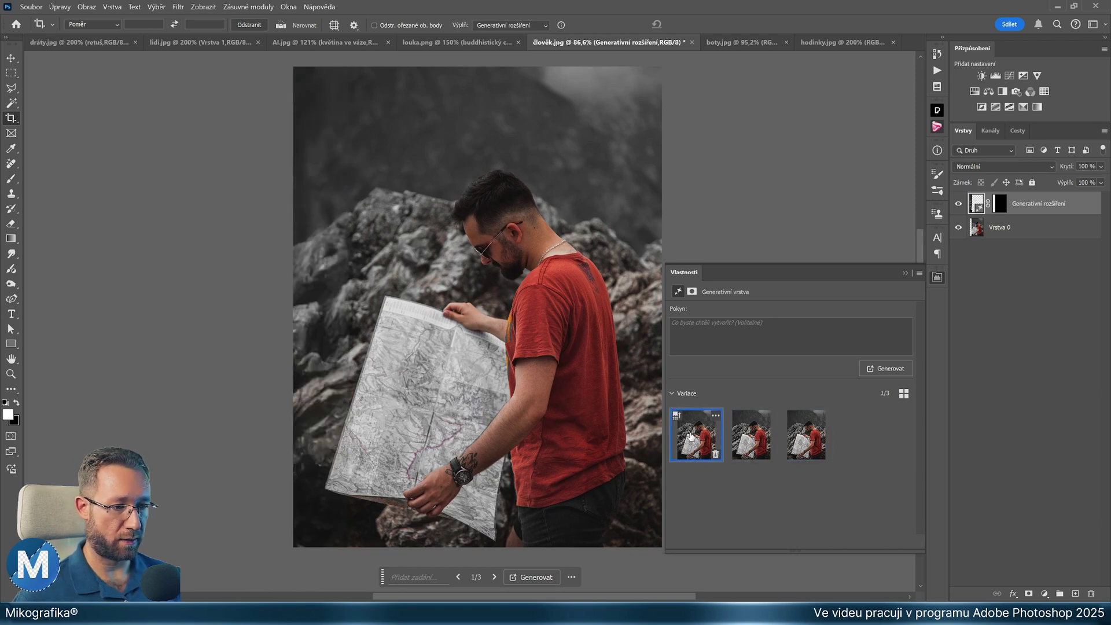
pyautogui.click(906, 273)
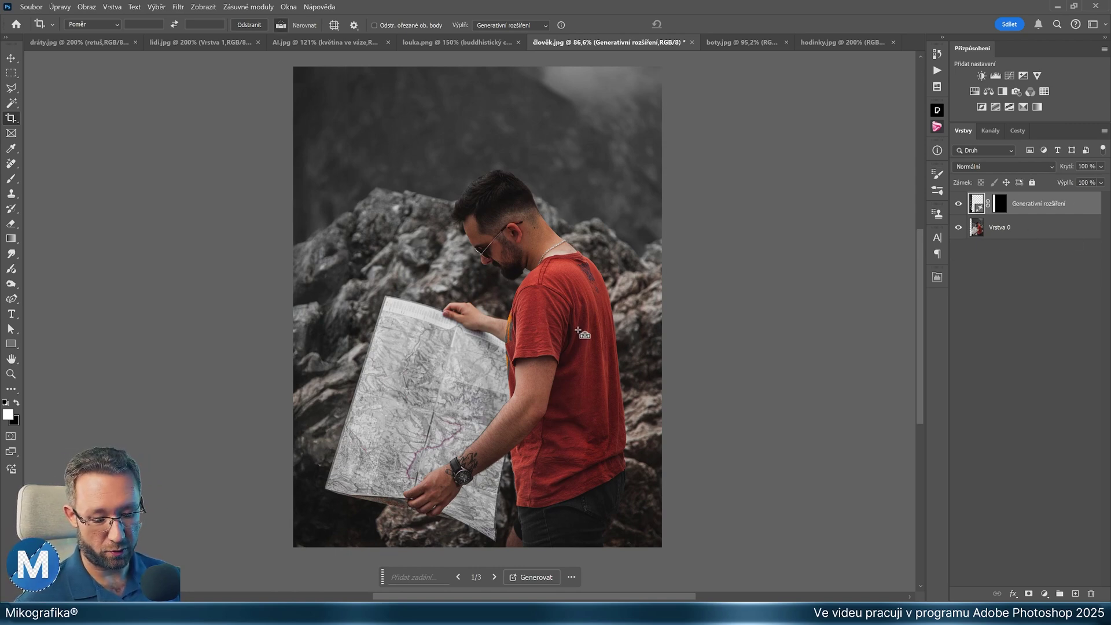
# Merge the expanded strip into the photo and remove the background behind the man
pyautogui.hotkey('ctrl', 'e')
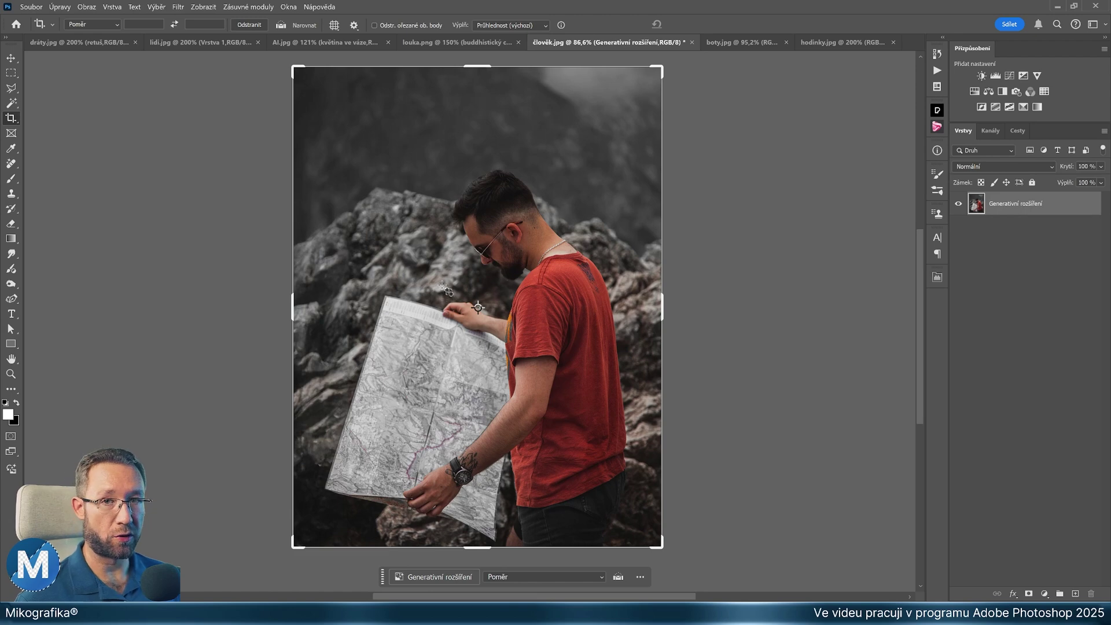
pyautogui.press('h')
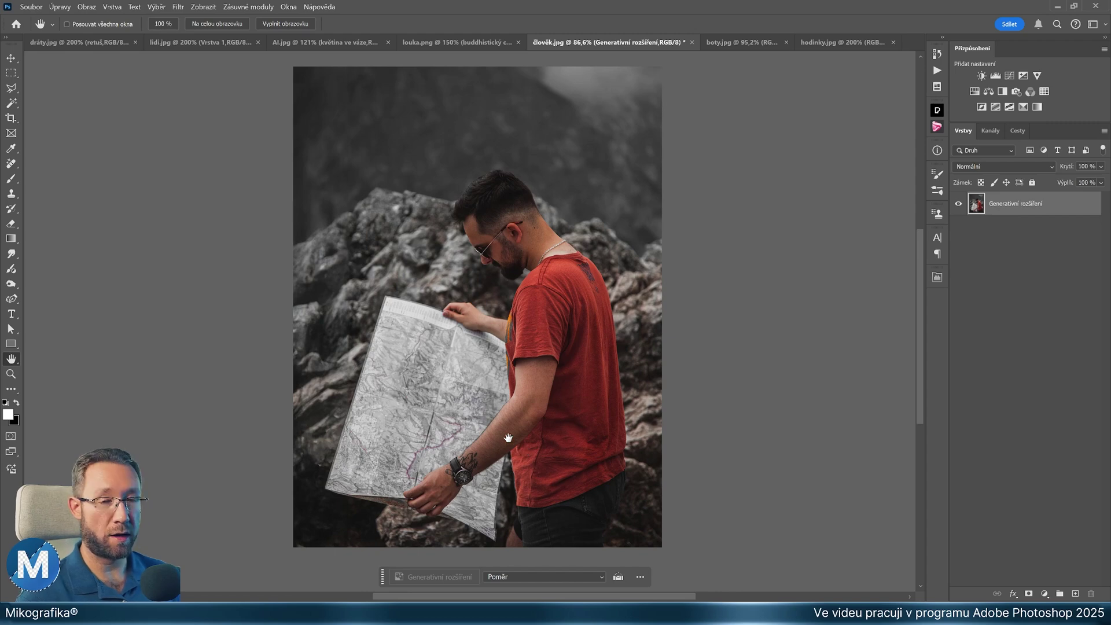
pyautogui.click(618, 577)
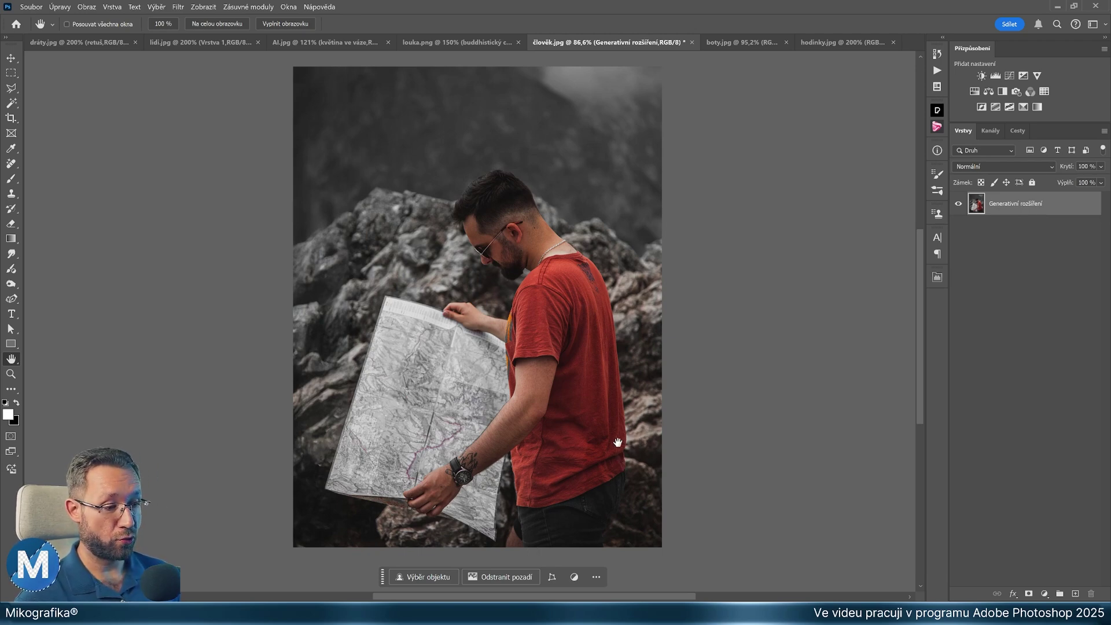
pyautogui.click(518, 577)
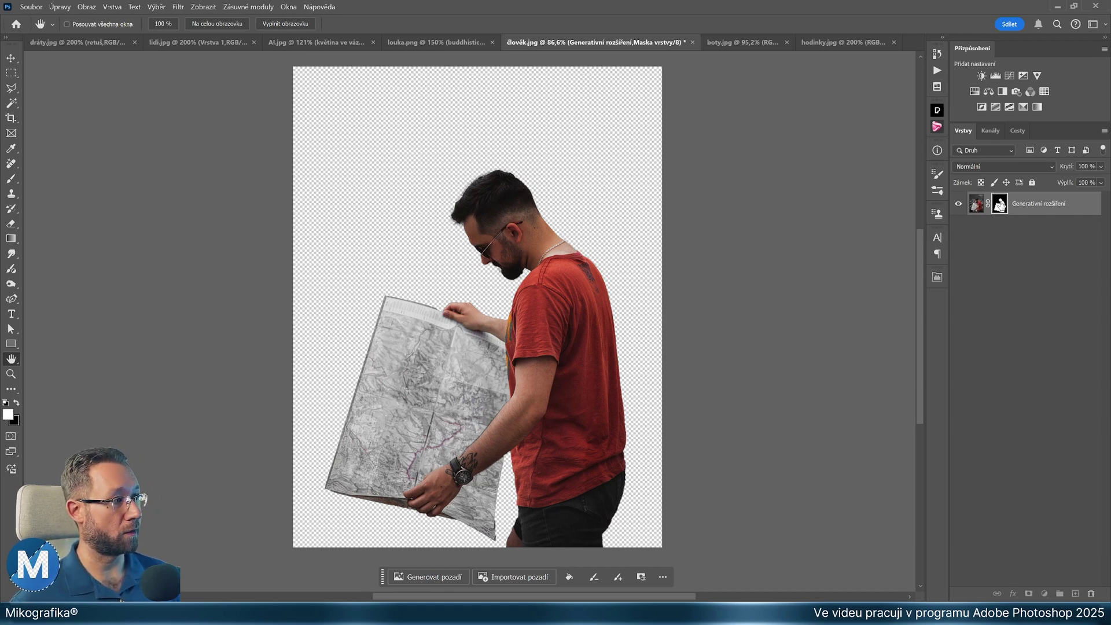
# Check the cut-out mask, zoom to 50% and centre the man, then start a crop
pyautogui.keyDown('alt'); pyautogui.click(1000, 205); pyautogui.keyUp('alt')
pyautogui.keyDown('alt'); pyautogui.click(999, 206); pyautogui.keyUp('alt')
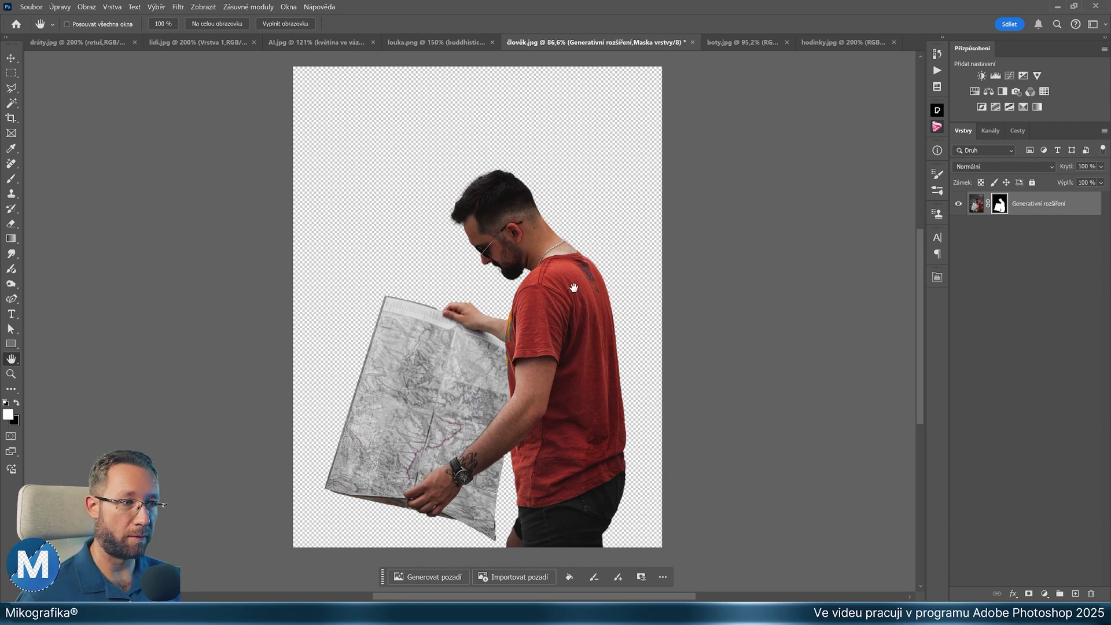
pyautogui.scroll(4, 489, 243)
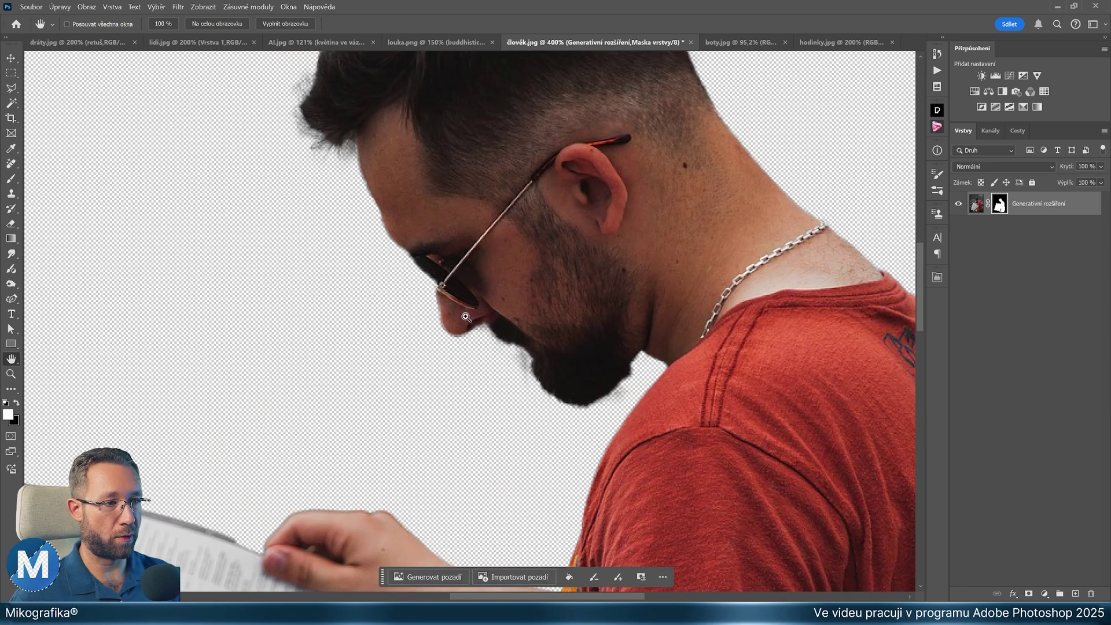
pyautogui.scroll(-5, 466, 317)
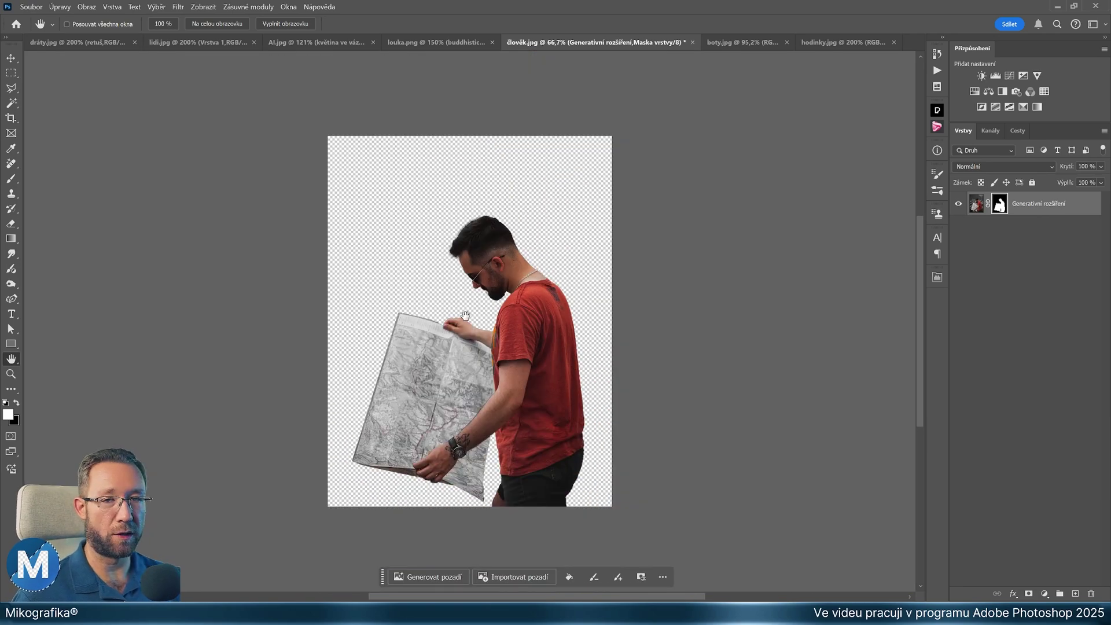
pyautogui.scroll(2, 465, 315)
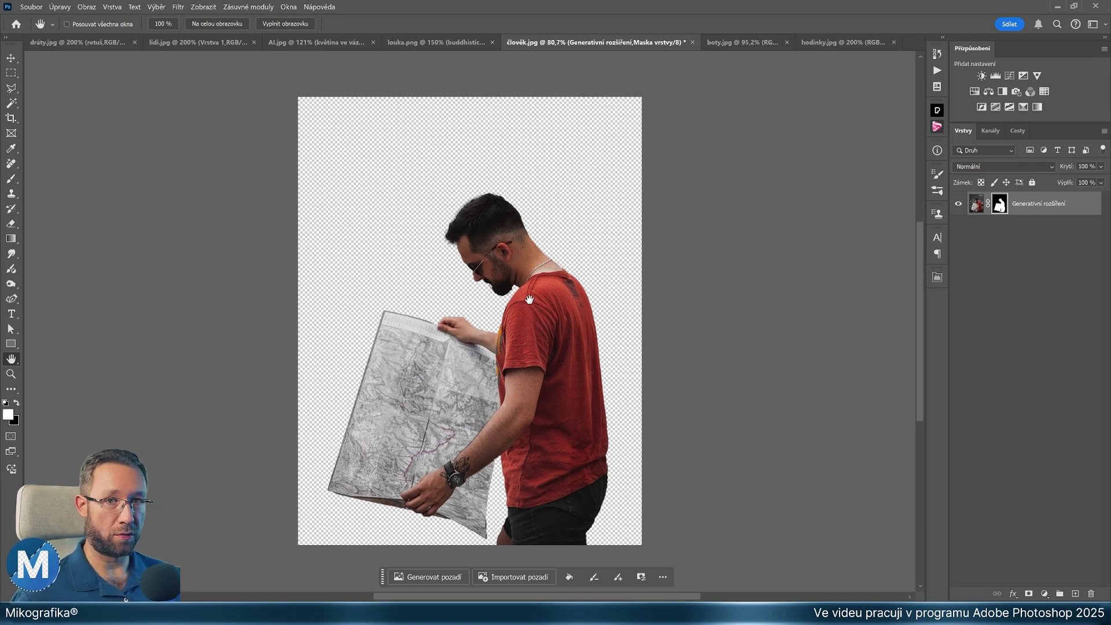
pyautogui.scroll(-2, 529, 300)
pyautogui.scroll(-3, 539, 324)
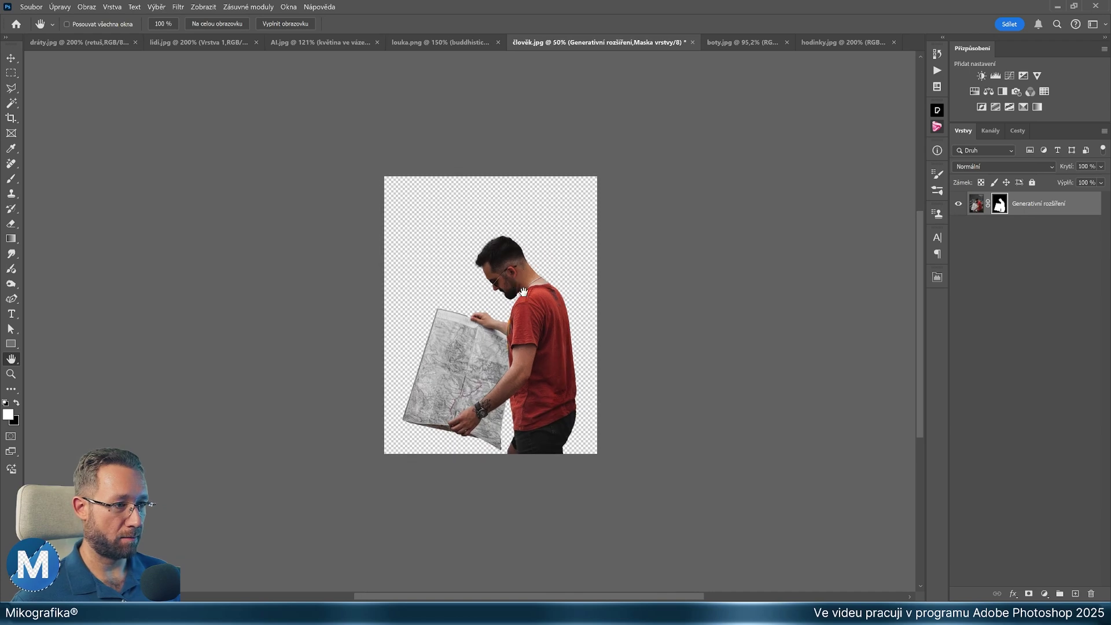
pyautogui.moveTo(520, 346); pyautogui.dragTo(563, 388)
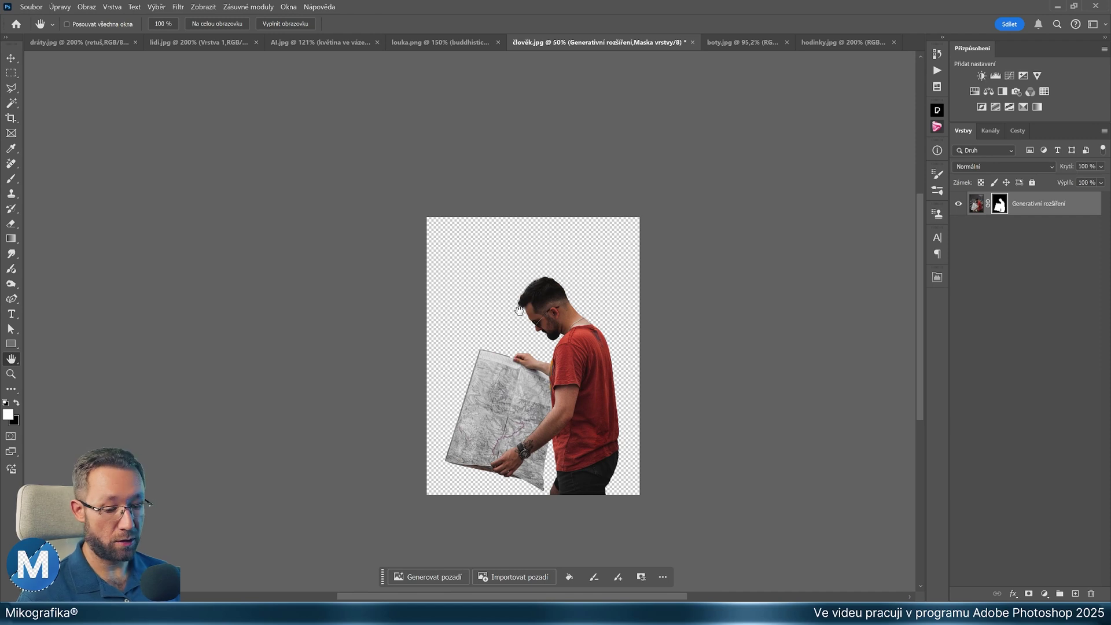
pyautogui.press('c')
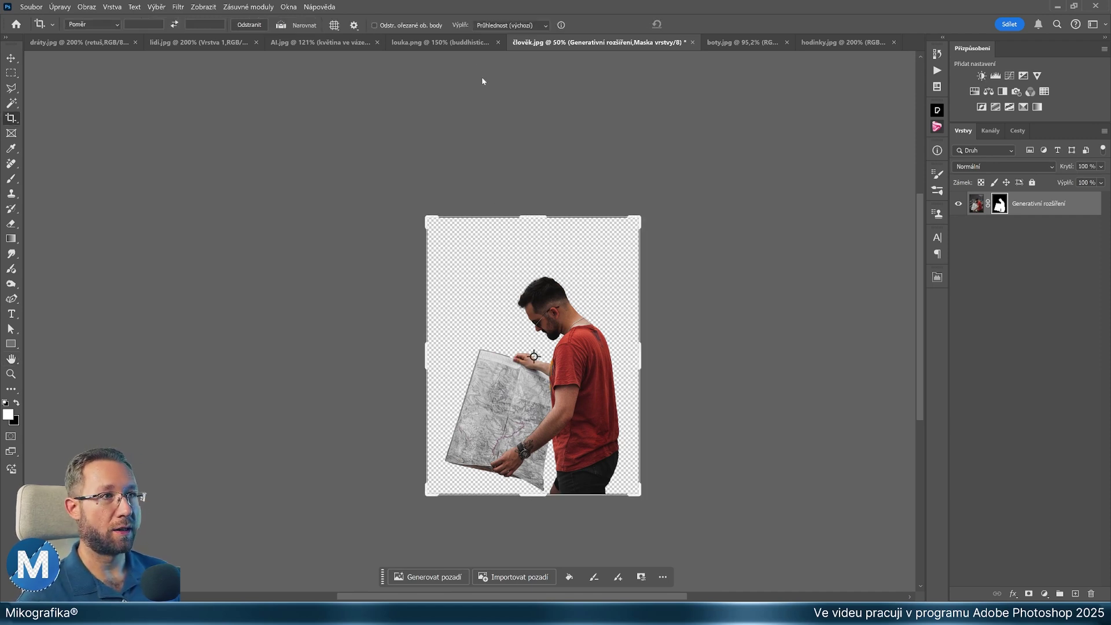
pyautogui.click(485, 26)
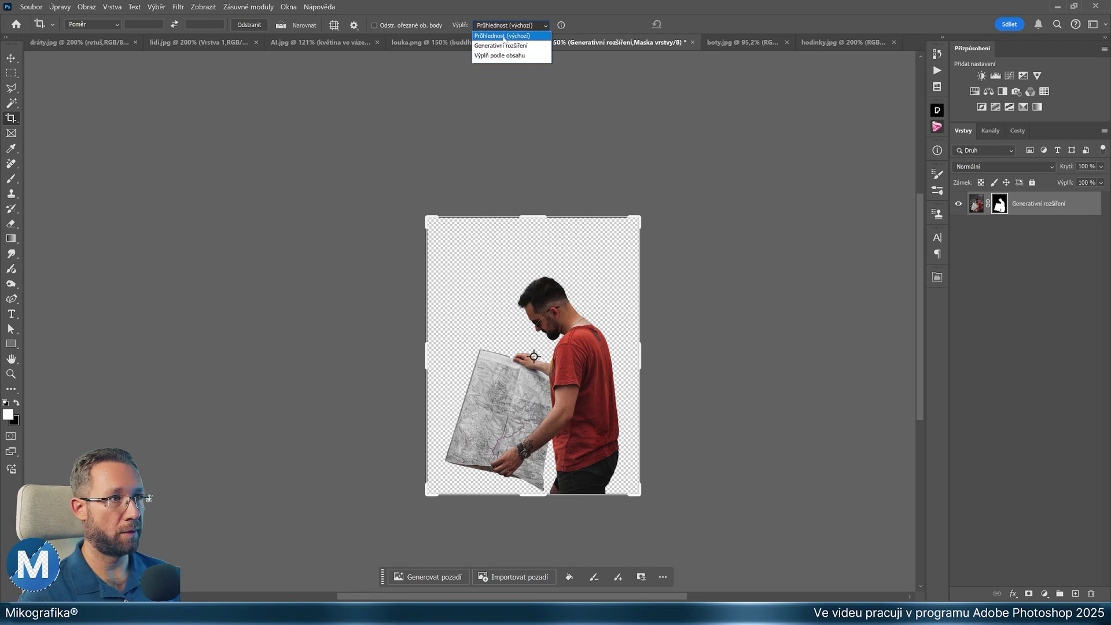
# Set crop fill to Generative Expand and widen the canvas into a landscape frame
pyautogui.click(509, 37)
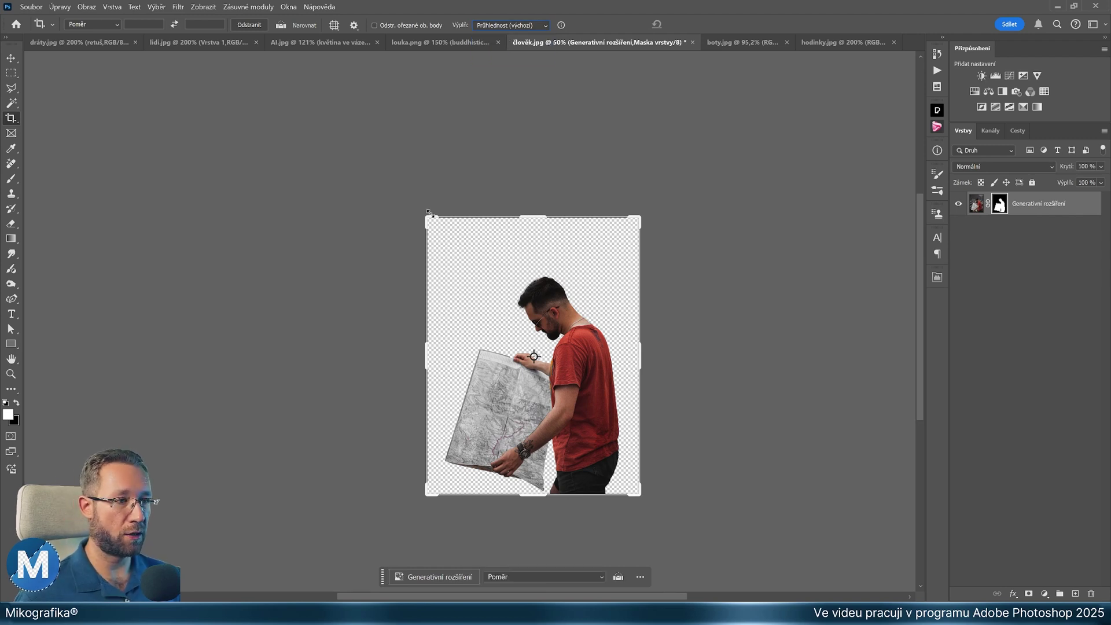
pyautogui.moveTo(427, 218); pyautogui.dragTo(363, 196)
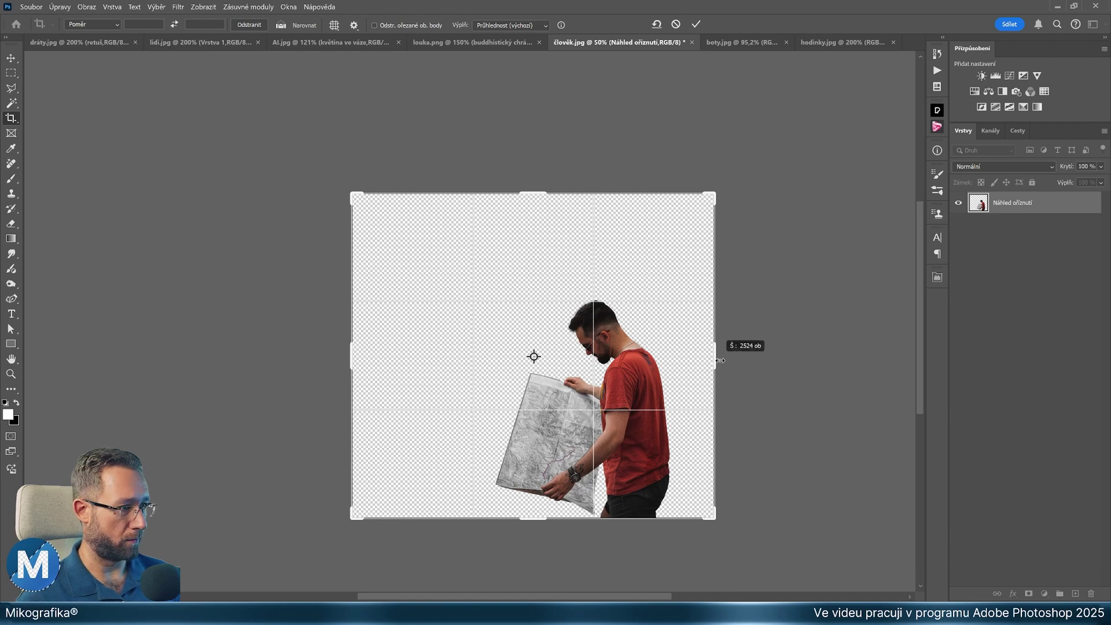
pyautogui.moveTo(718, 358); pyautogui.dragTo(729, 361)
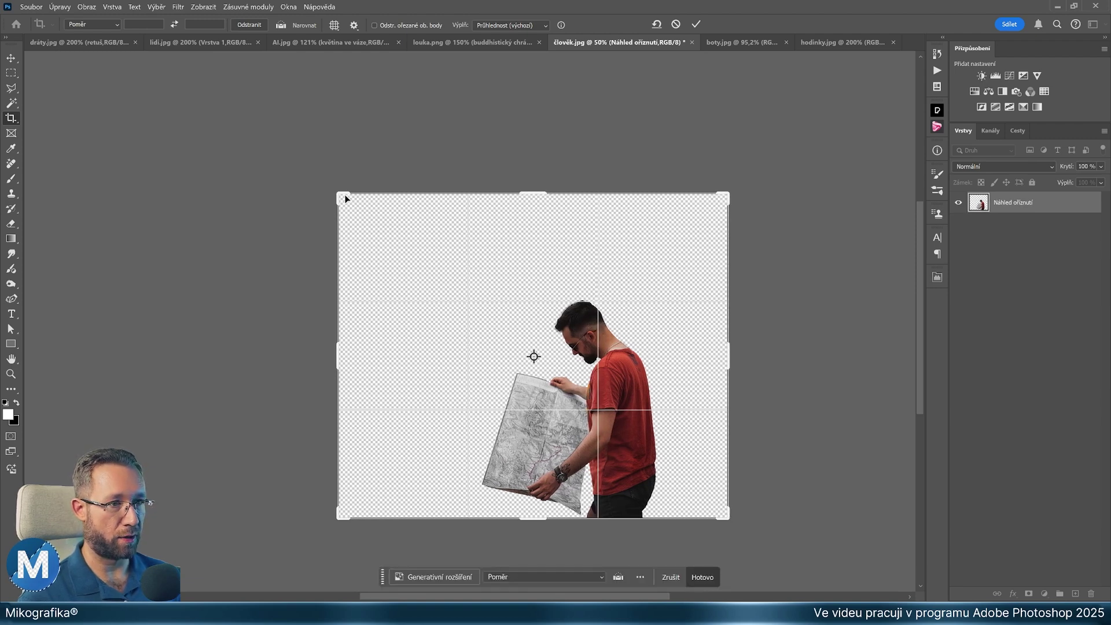
pyautogui.moveTo(345, 199); pyautogui.dragTo(322, 192)
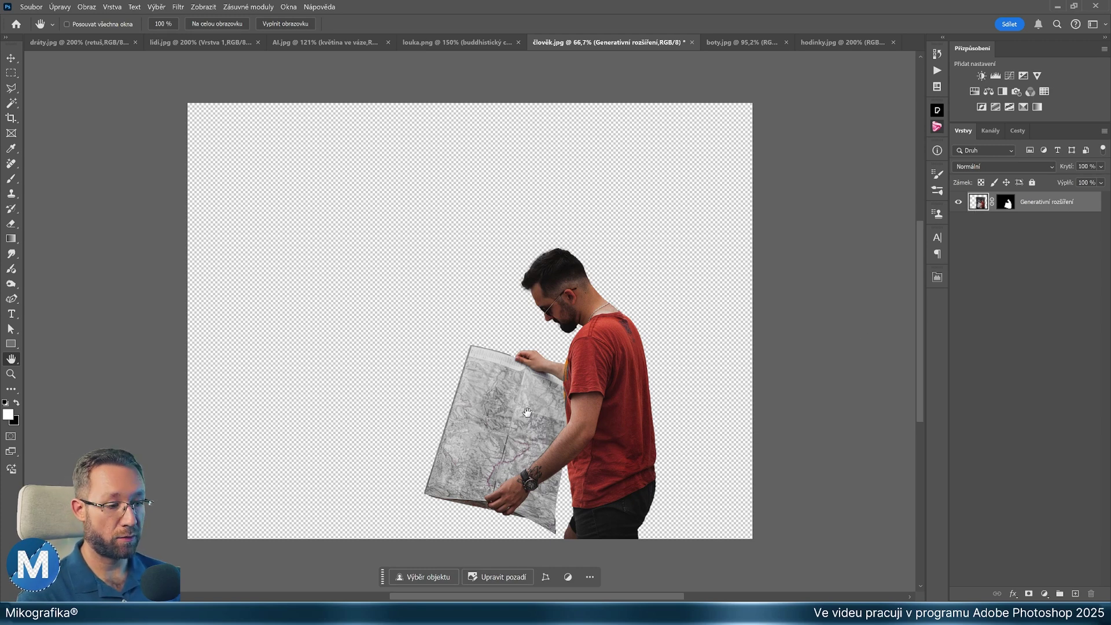
# Target the layer mask and generate a background from the prompt 'páchnoucí močál'
pyautogui.click(511, 577)
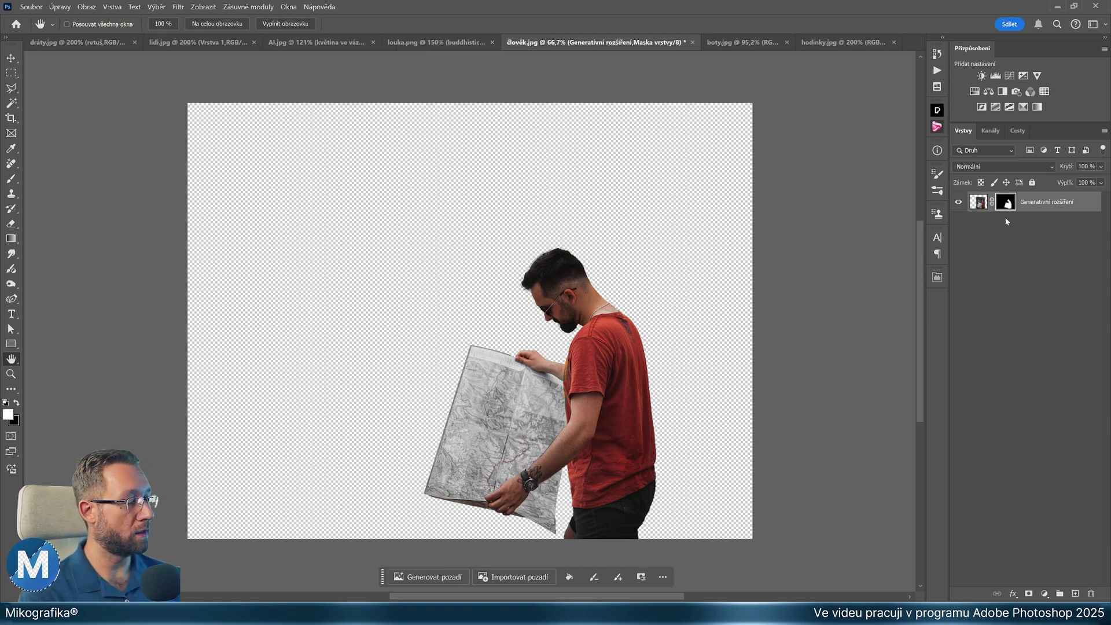
pyautogui.click(977, 203)
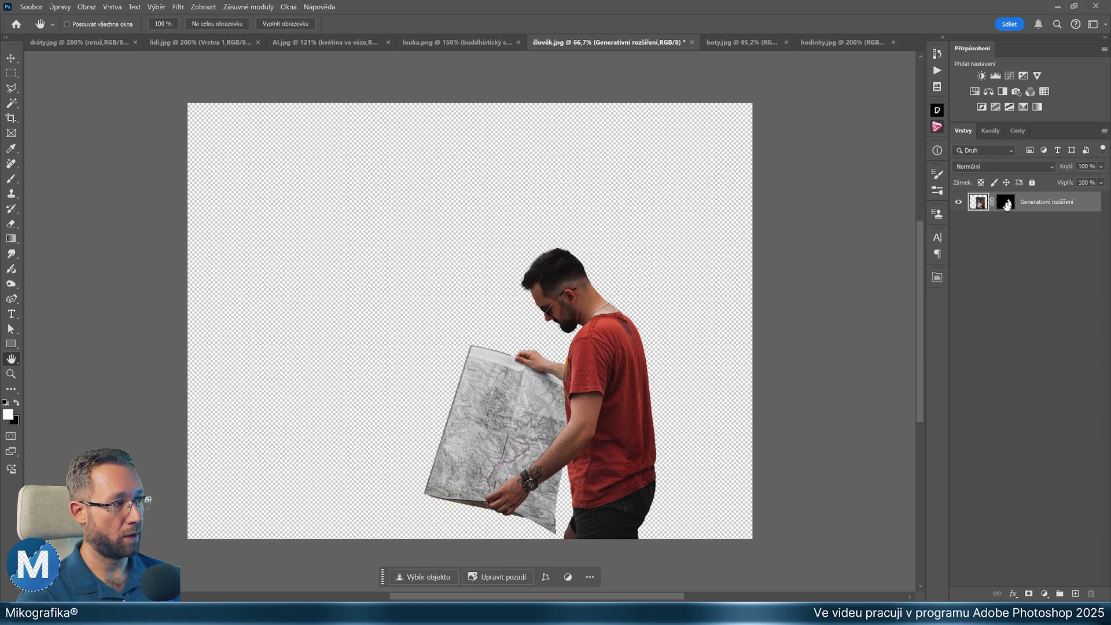
pyautogui.click(978, 204)
pyautogui.click(1005, 202)
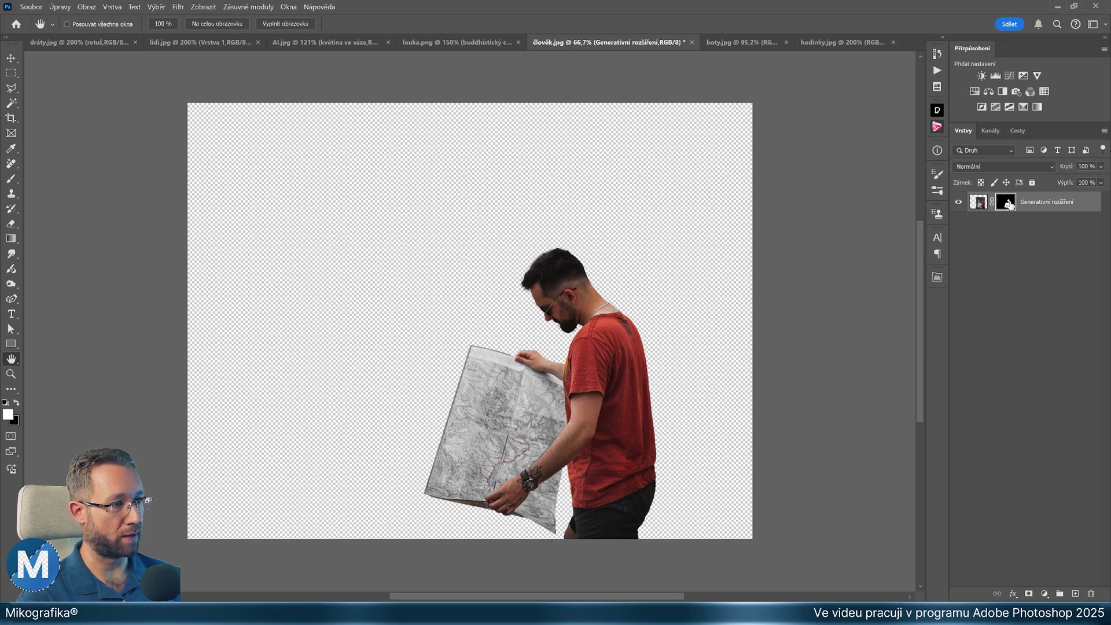
pyautogui.click(446, 577)
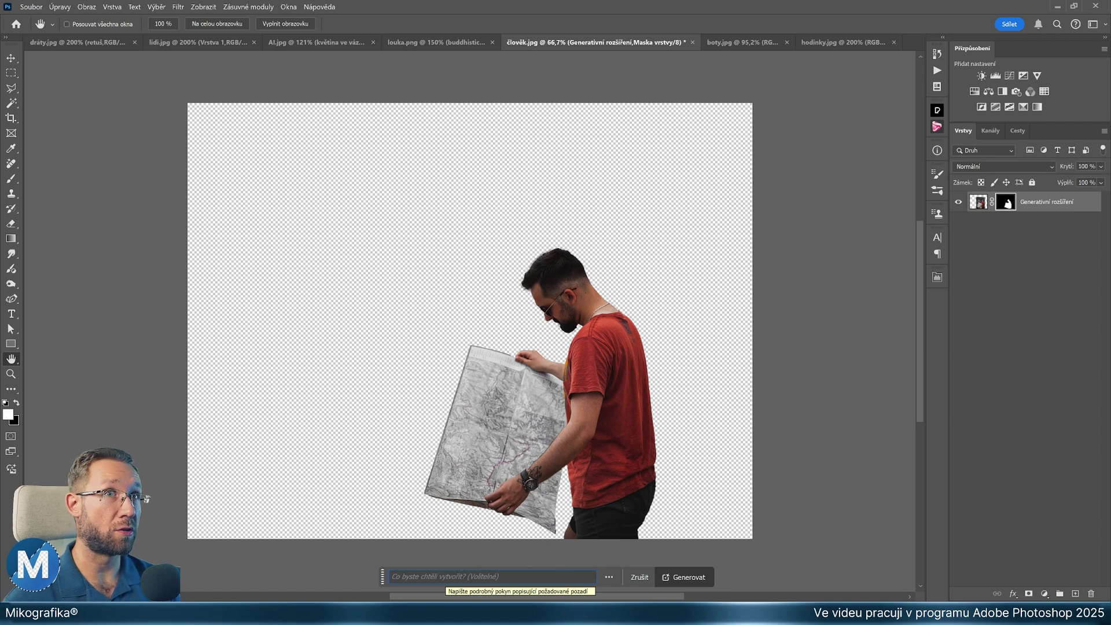
pyautogui.write('páchnoucí močál')
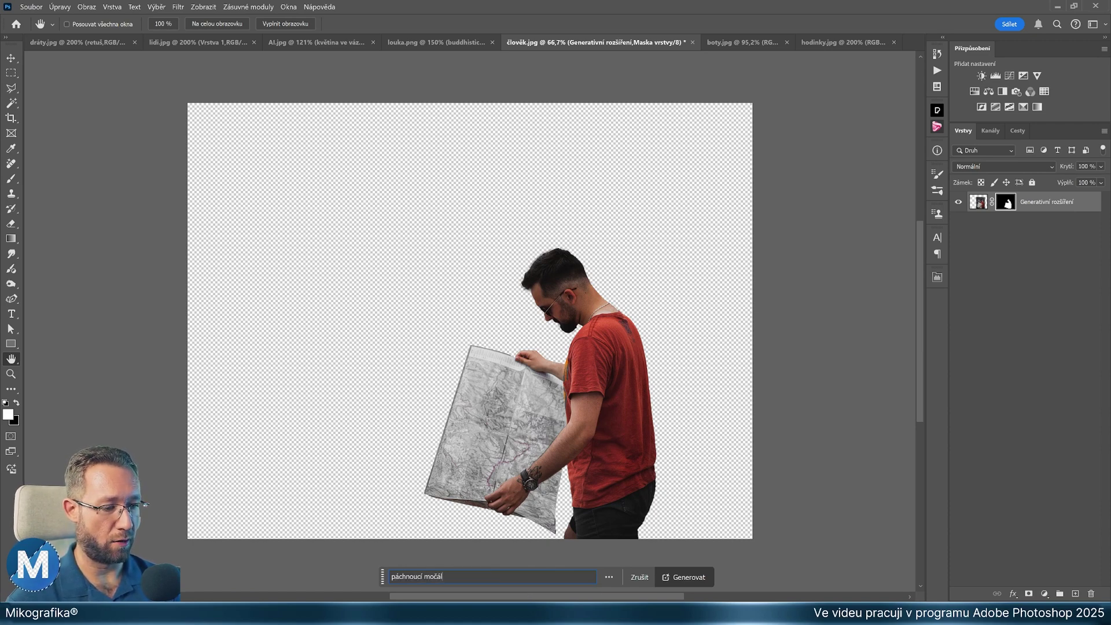
pyautogui.press('Return')
# Pick the reed pond variation, then regenerate with a snowy-peak prompt, choosing the glacier valley
pyautogui.click(751, 437)
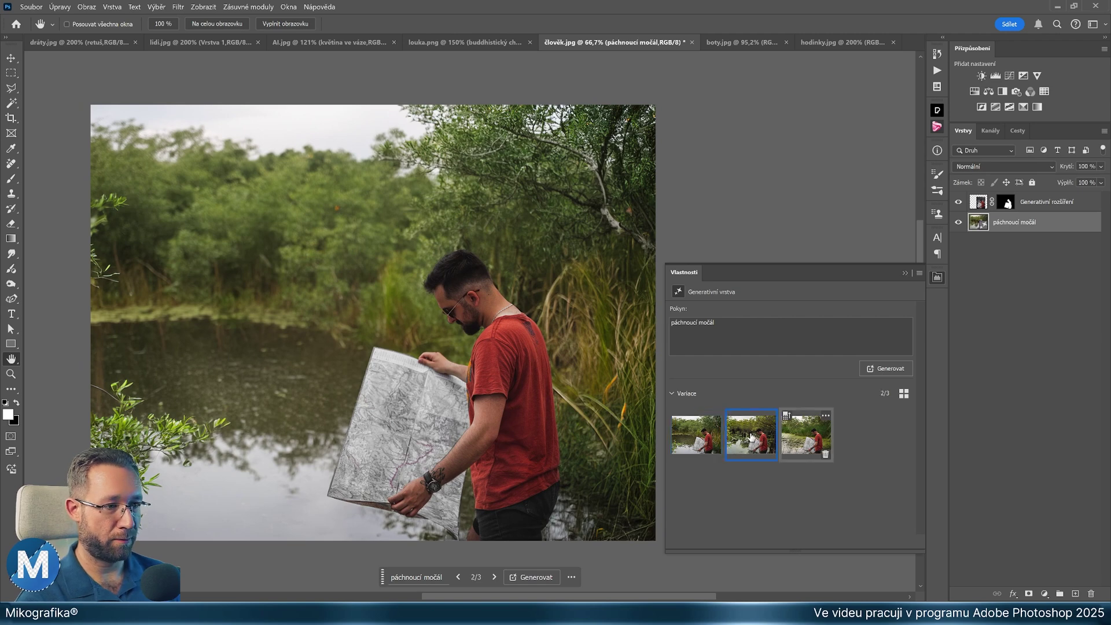
pyautogui.click(796, 439)
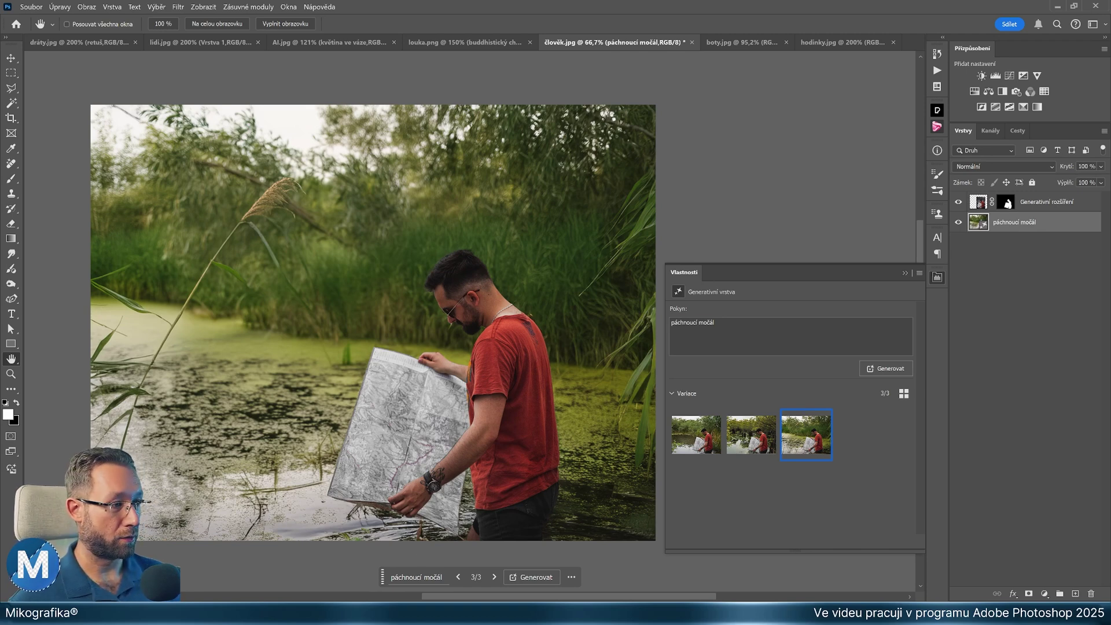
pyautogui.press('Tab')
pyautogui.write('vrcho')
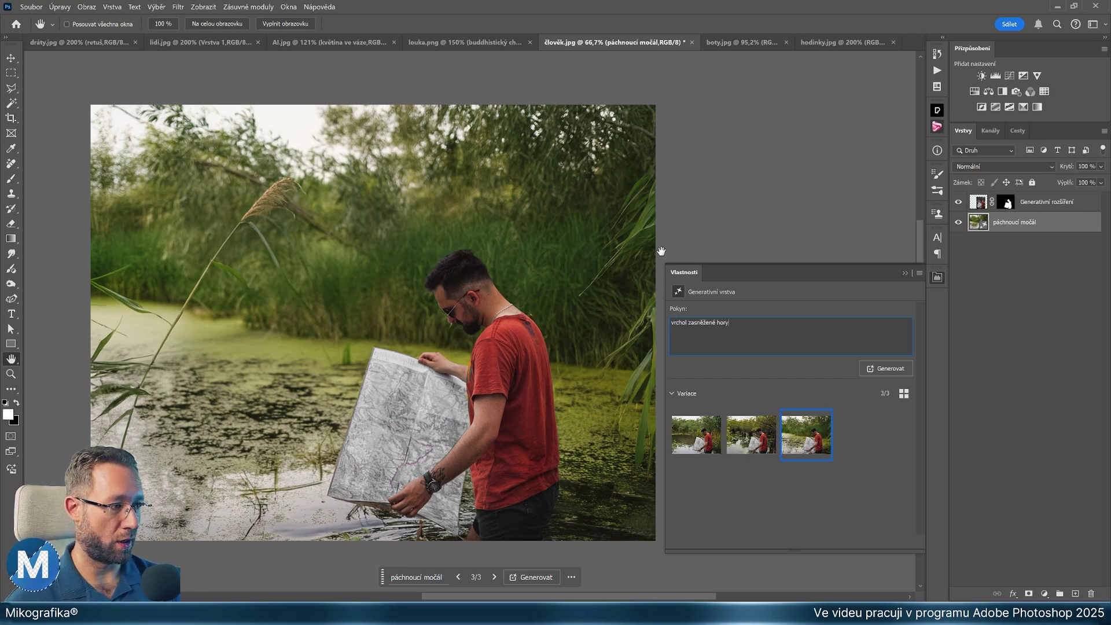
pyautogui.press('Return')
pyautogui.click(748, 429)
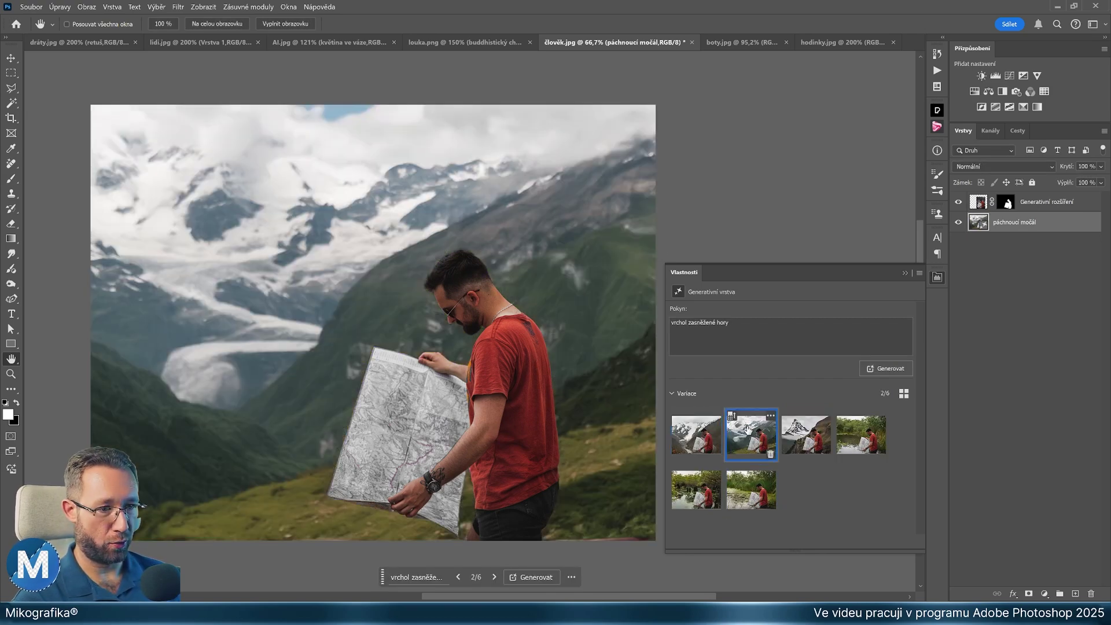
pyautogui.click(810, 437)
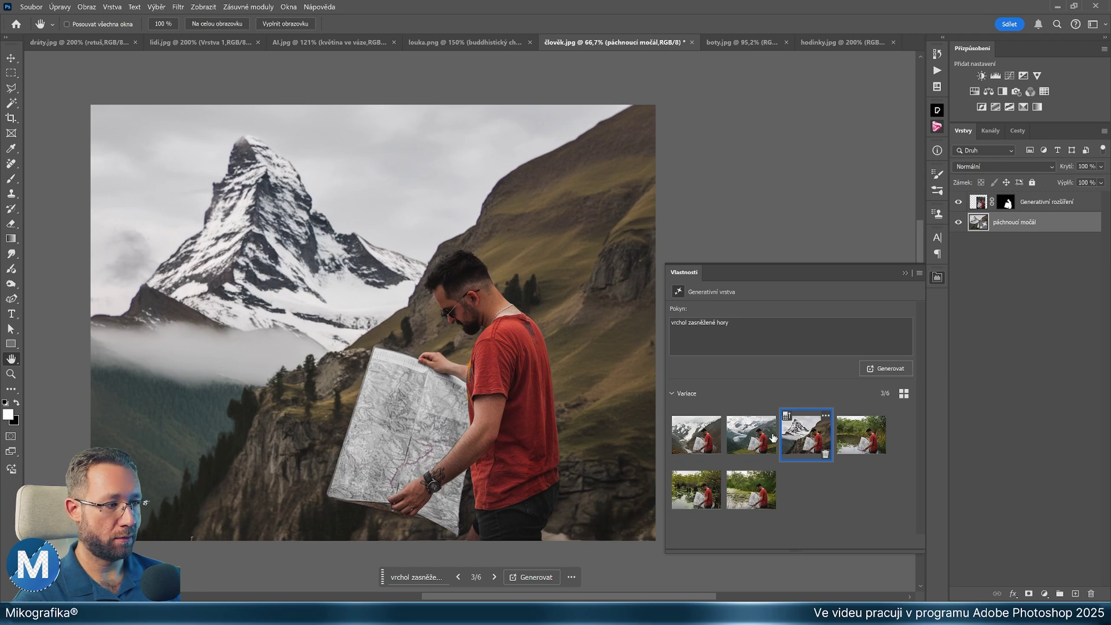
pyautogui.click(770, 438)
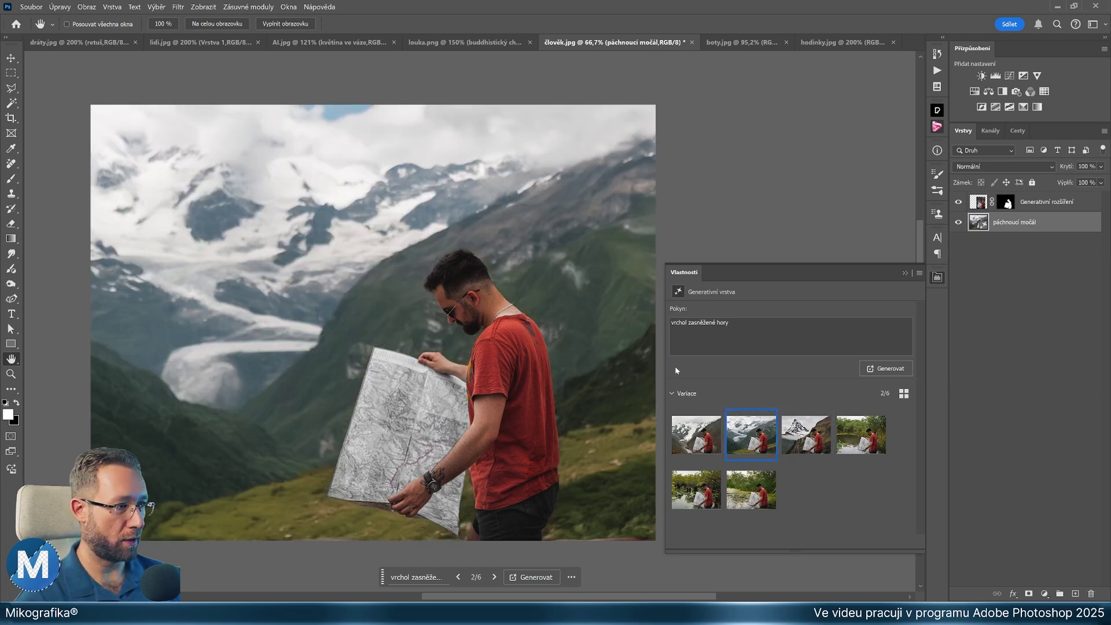
# Change the prompt to 'New York' and keep the skyline variation with a railing
pyautogui.press('Tab')
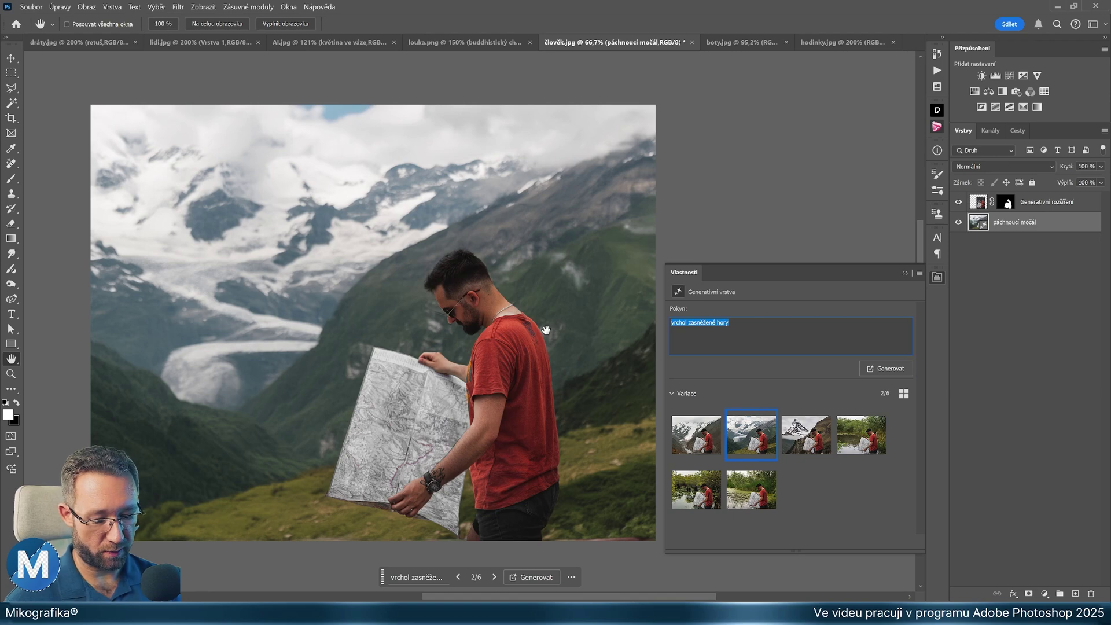
pyautogui.write('New York')
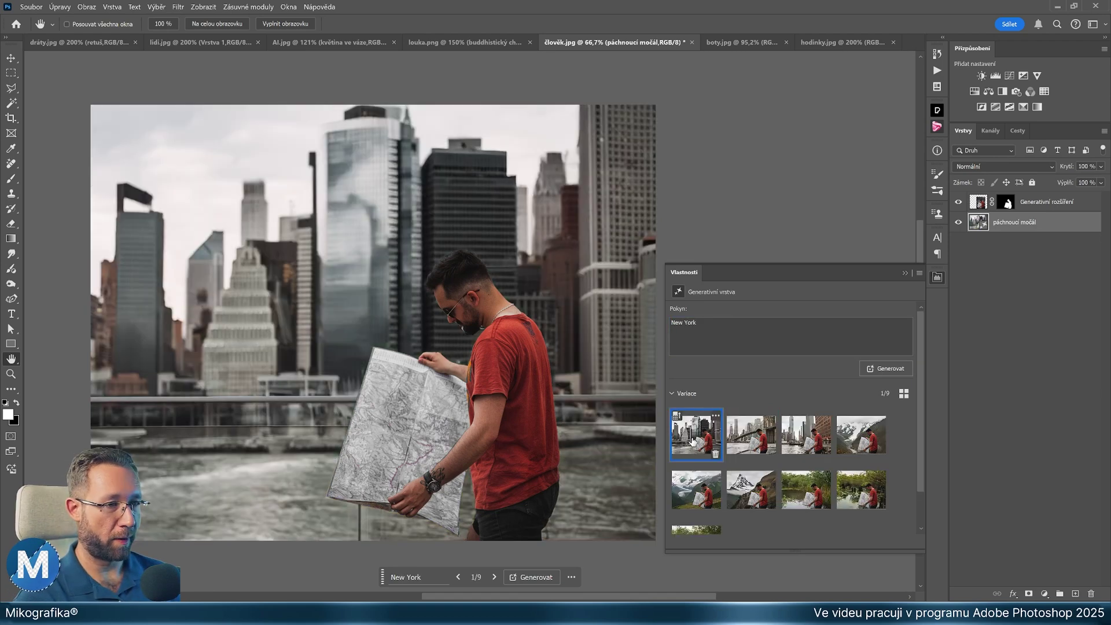
pyautogui.click(751, 435)
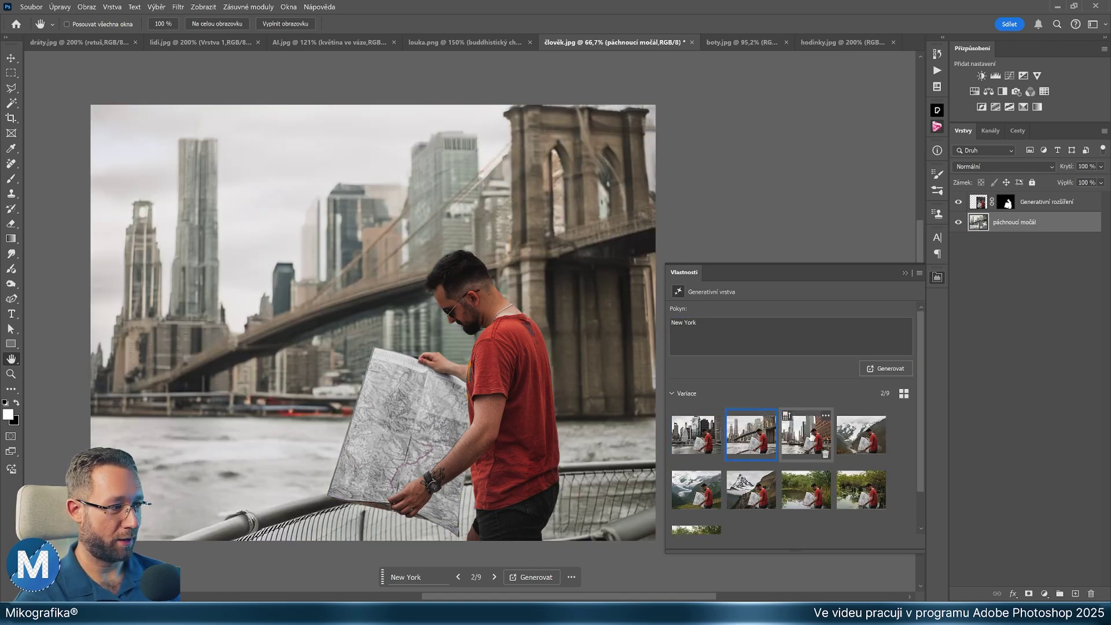
pyautogui.click(825, 435)
pyautogui.click(696, 435)
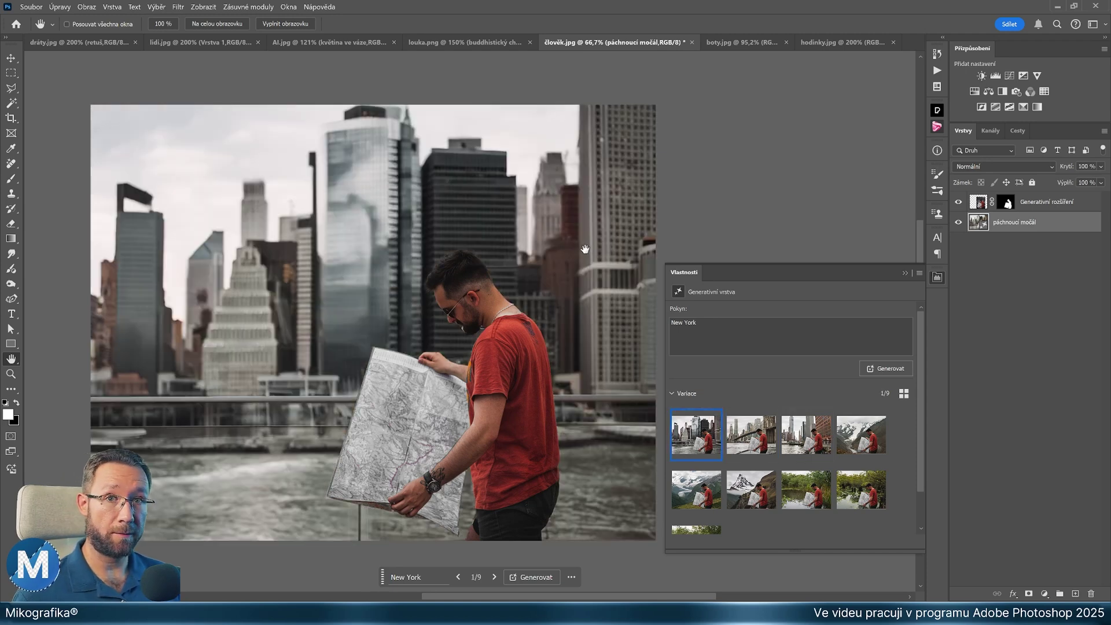
# Bring up the sneakers image, fit it to the window and zoom in on the holding hand
pyautogui.click(731, 42)
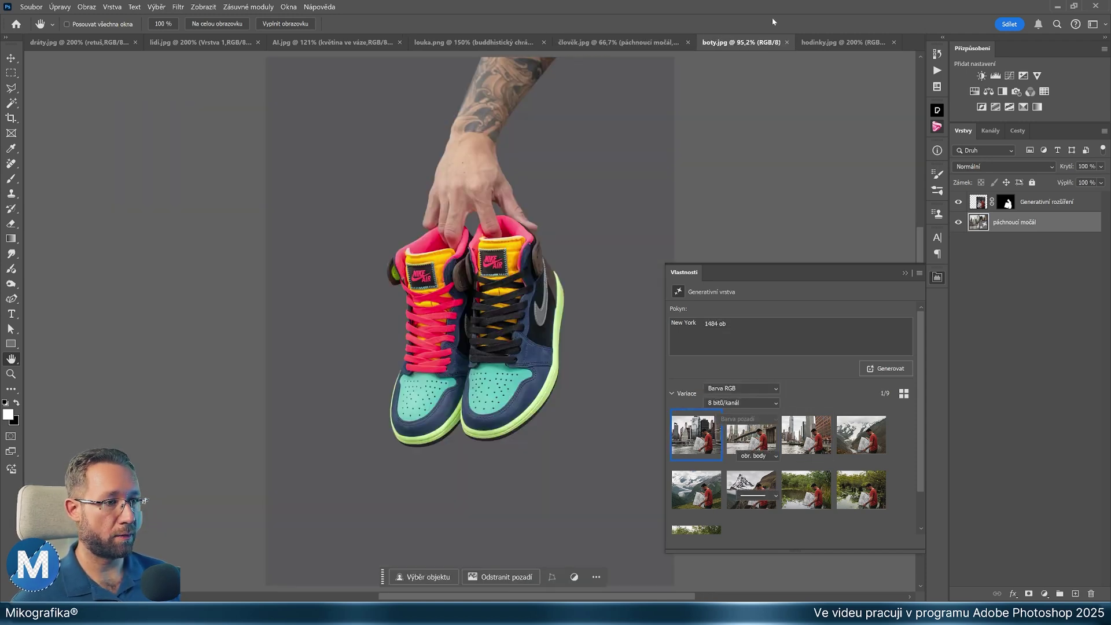
pyautogui.hotkey('ctrl', '0')
pyautogui.click(503, 302)
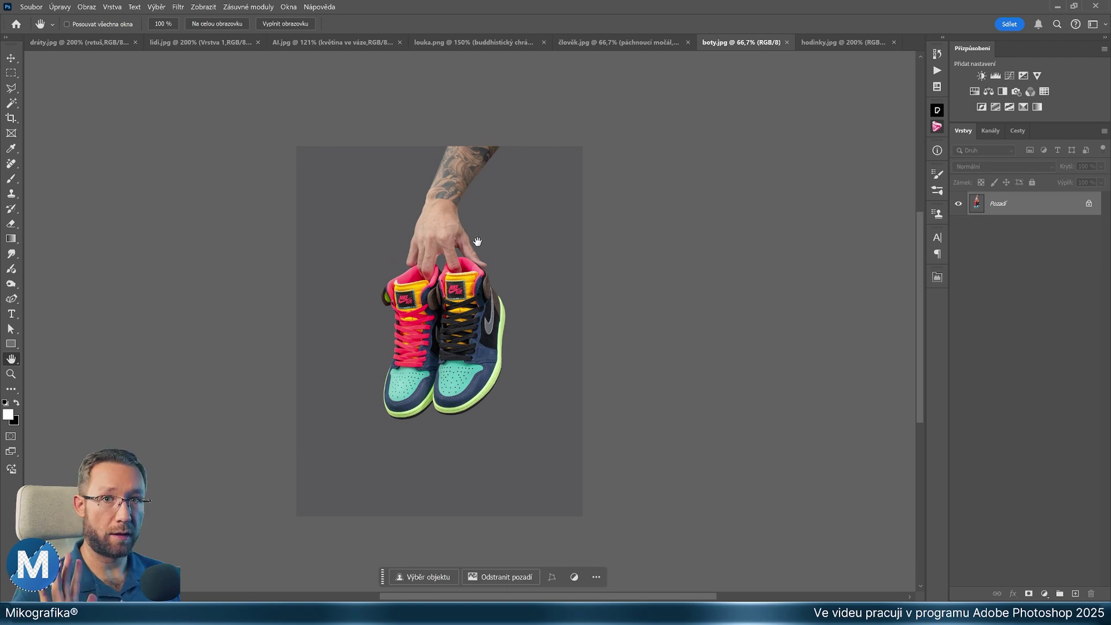
pyautogui.click(442, 185)
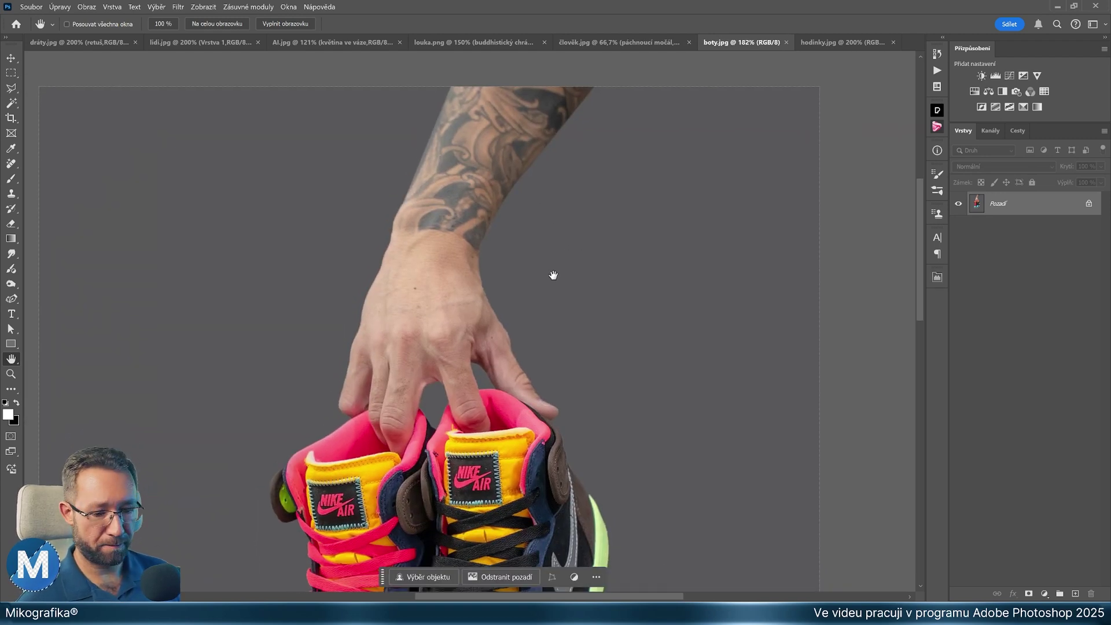
# Lasso around the tattooed arm and hand and start a Generative Fill on it
pyautogui.press('l')
pyautogui.moveTo(443, 86)
pyautogui.mouseDown()
pyautogui.moveTo(351, 314)
pyautogui.moveTo(328, 407)
pyautogui.mouseUp()
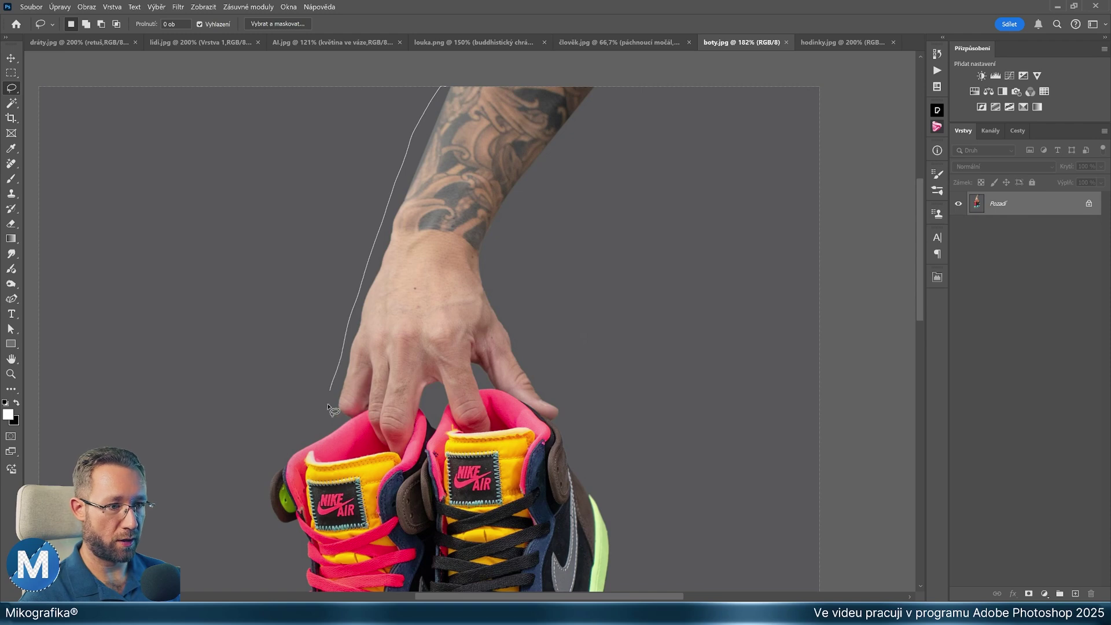
pyautogui.moveTo(373, 452)
pyautogui.mouseDown()
pyautogui.moveTo(410, 467)
pyautogui.moveTo(600, 88)
pyautogui.mouseUp()
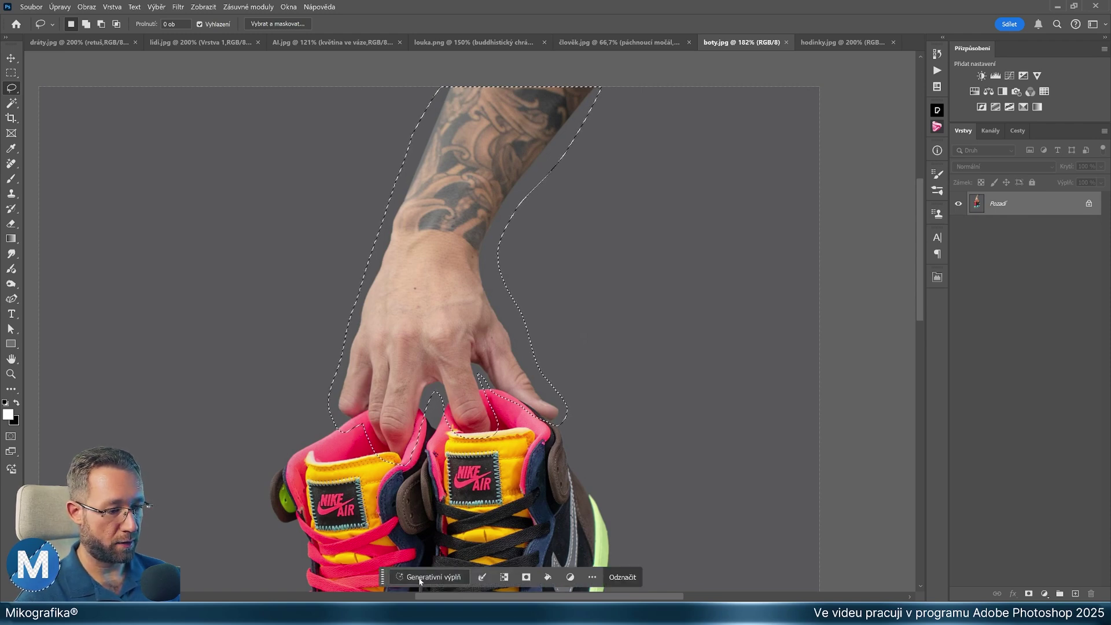
pyautogui.click(420, 579)
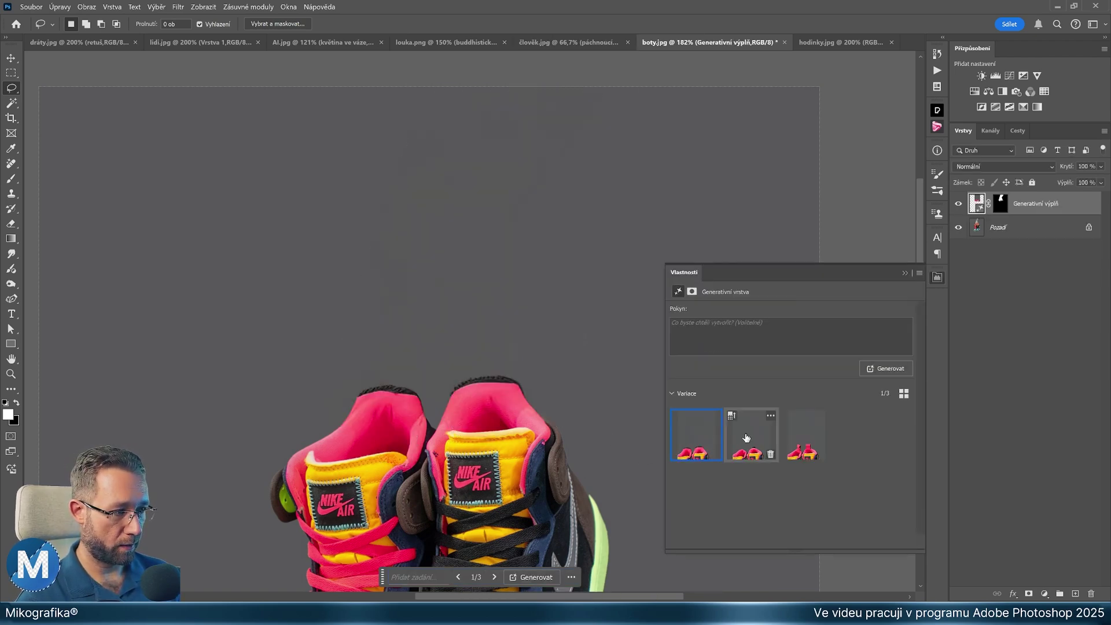
# Compare the three generated fill variations and keep the first one
pyautogui.click(746, 438)
pyautogui.click(806, 438)
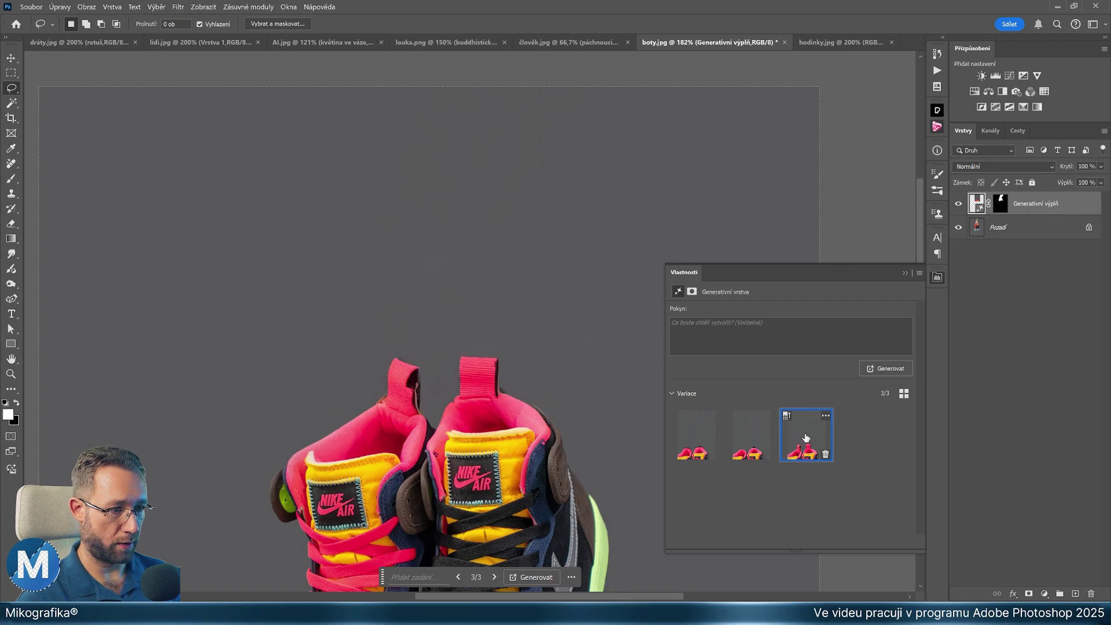
pyautogui.click(696, 435)
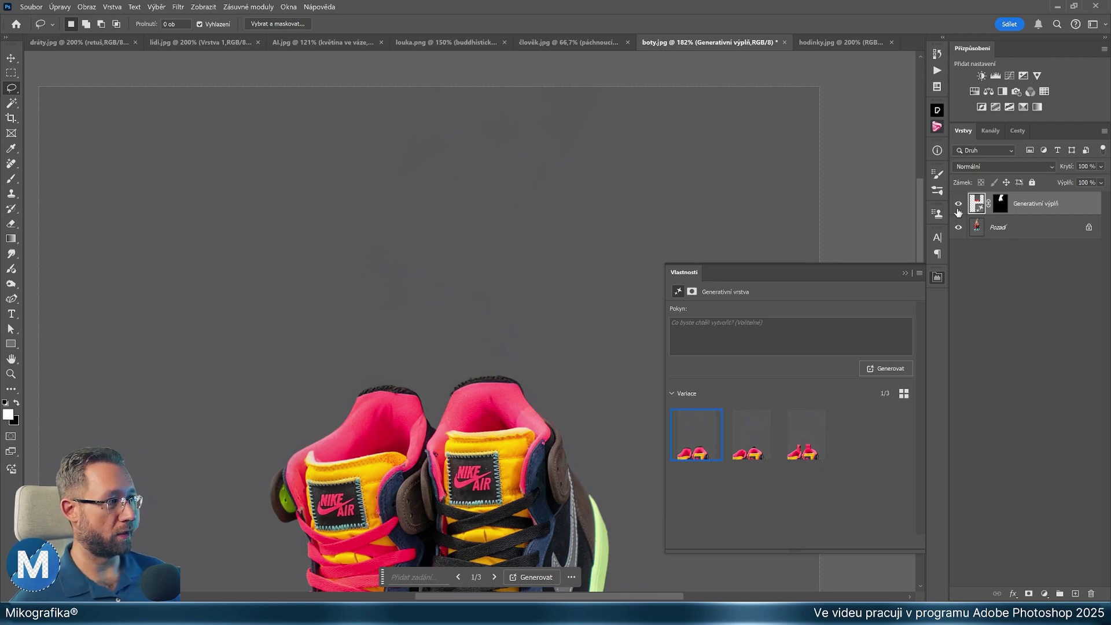
# Convert the fill and Pozadí layers into one smart object and pan to the shoes
pyautogui.click(1011, 229)
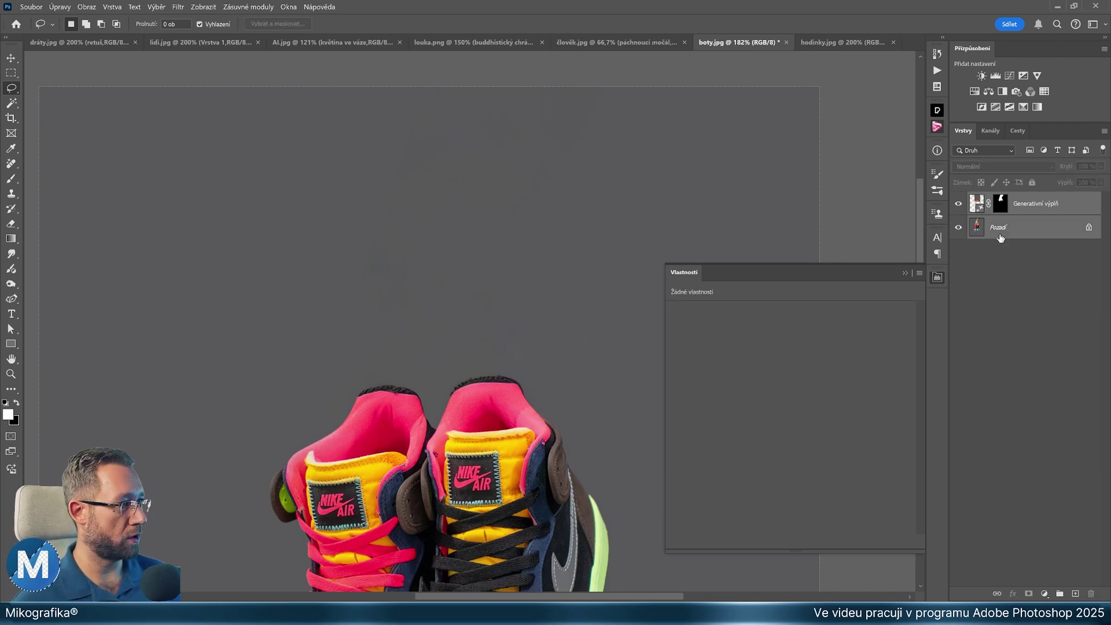
pyautogui.rightClick(1011, 230)
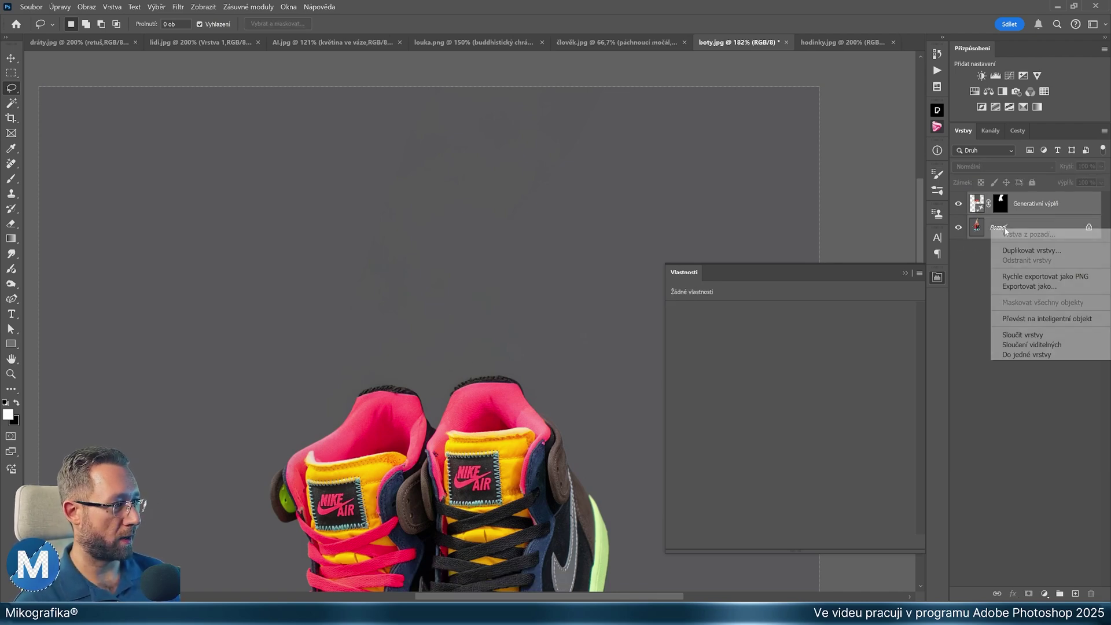
pyautogui.click(1085, 319)
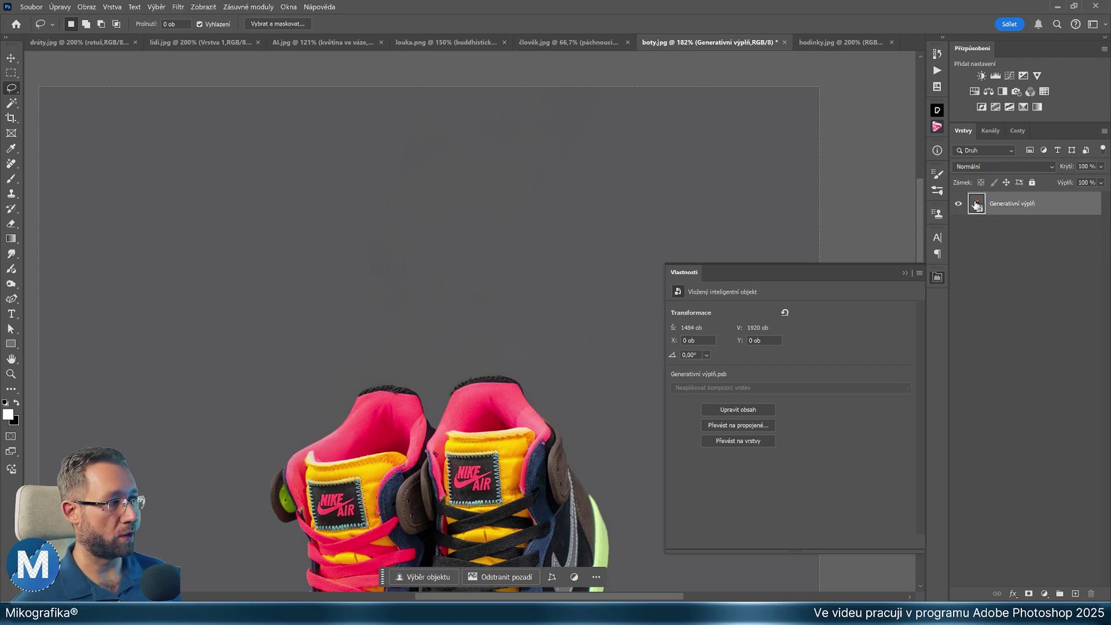
pyautogui.click(905, 274)
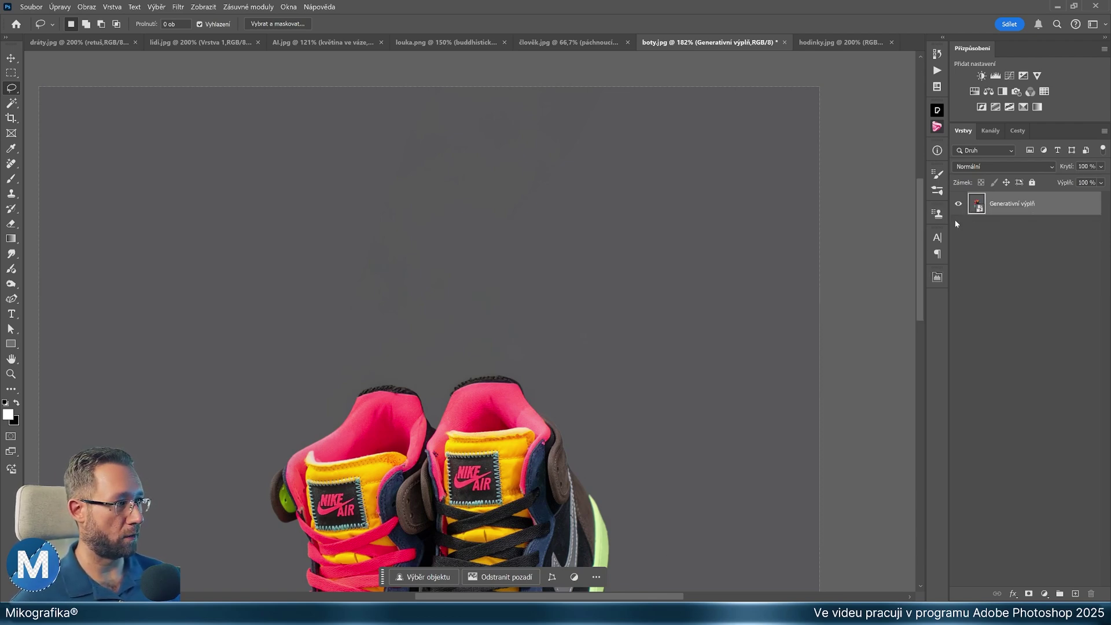
pyautogui.moveTo(519, 355); pyautogui.dragTo(545, 211)
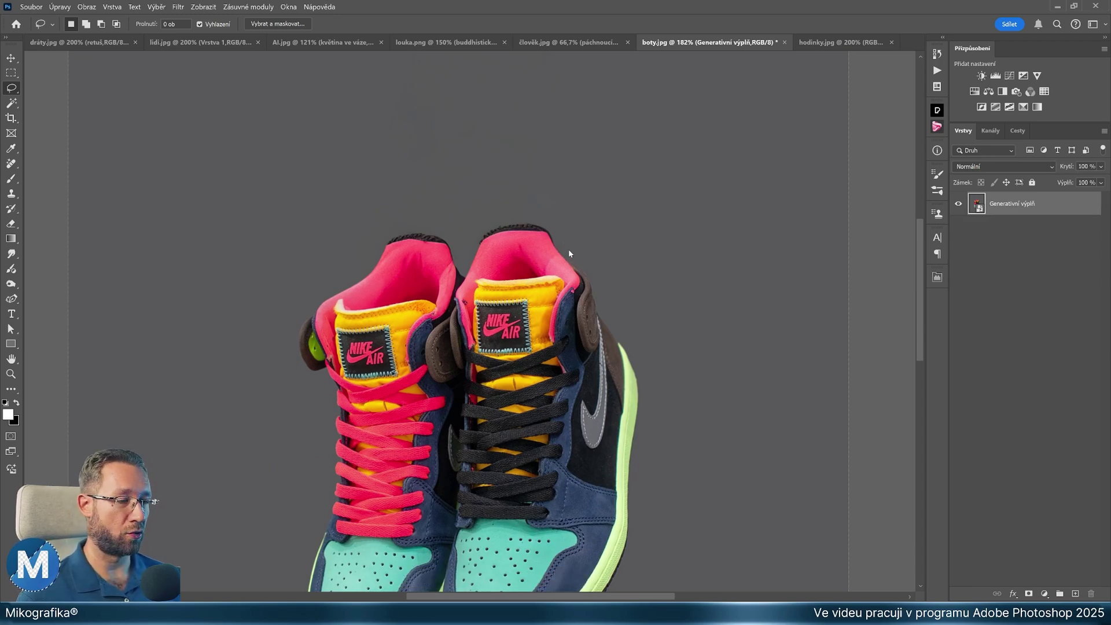
# Reshape the left shoe's collar top with a small Forward Warp brush in Liquify (Zkapalnění) and apply it
pyautogui.hotkey('shift', 'ctrl', 'x')
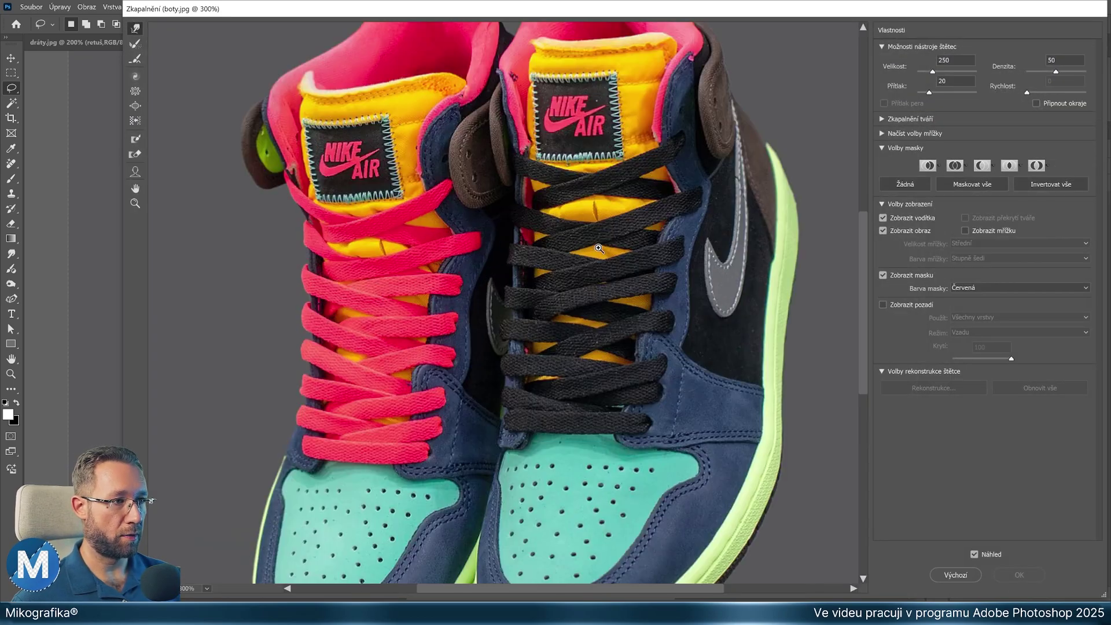
pyautogui.moveTo(617, 177); pyautogui.dragTo(547, 476)
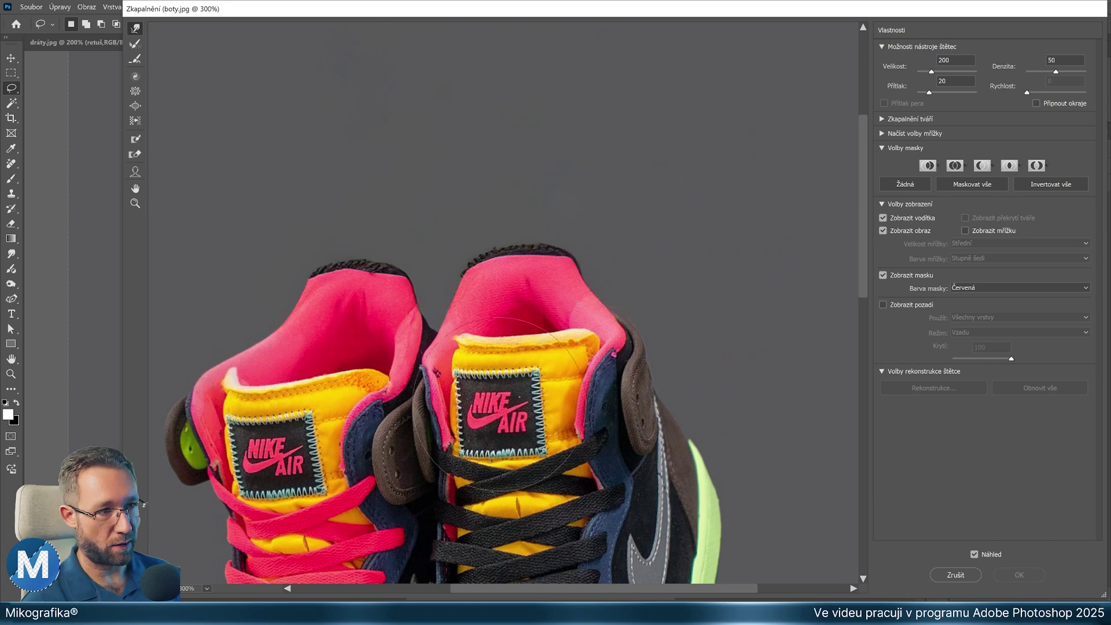
pyautogui.press('[')
pyautogui.press('[')
pyautogui.moveTo(333, 234); pyautogui.dragTo(386, 245)
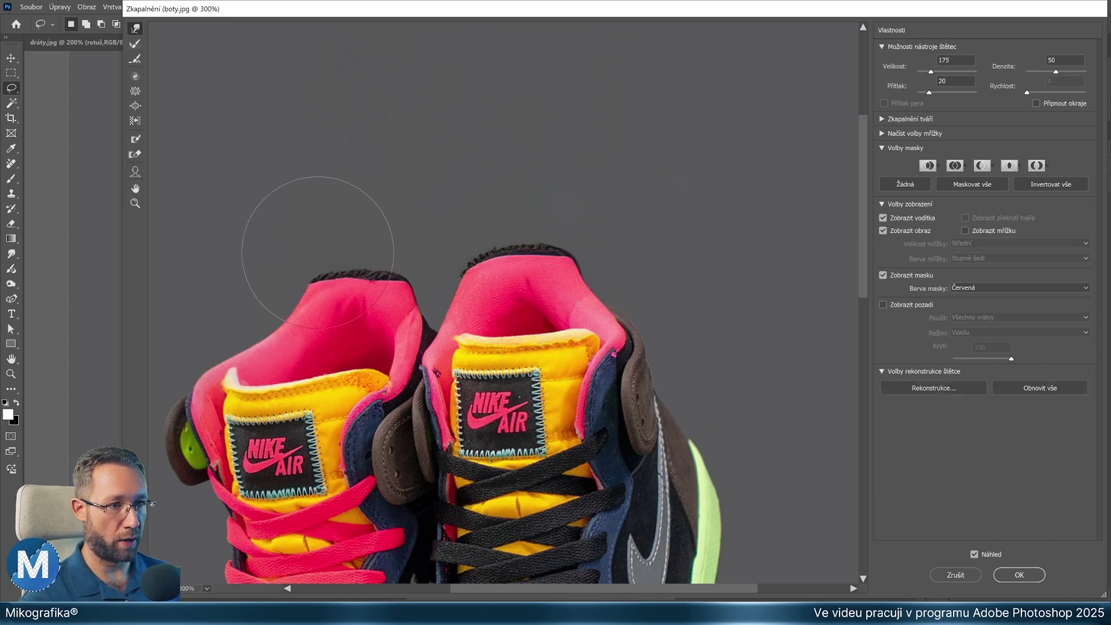
pyautogui.moveTo(386, 245); pyautogui.dragTo(388, 257)
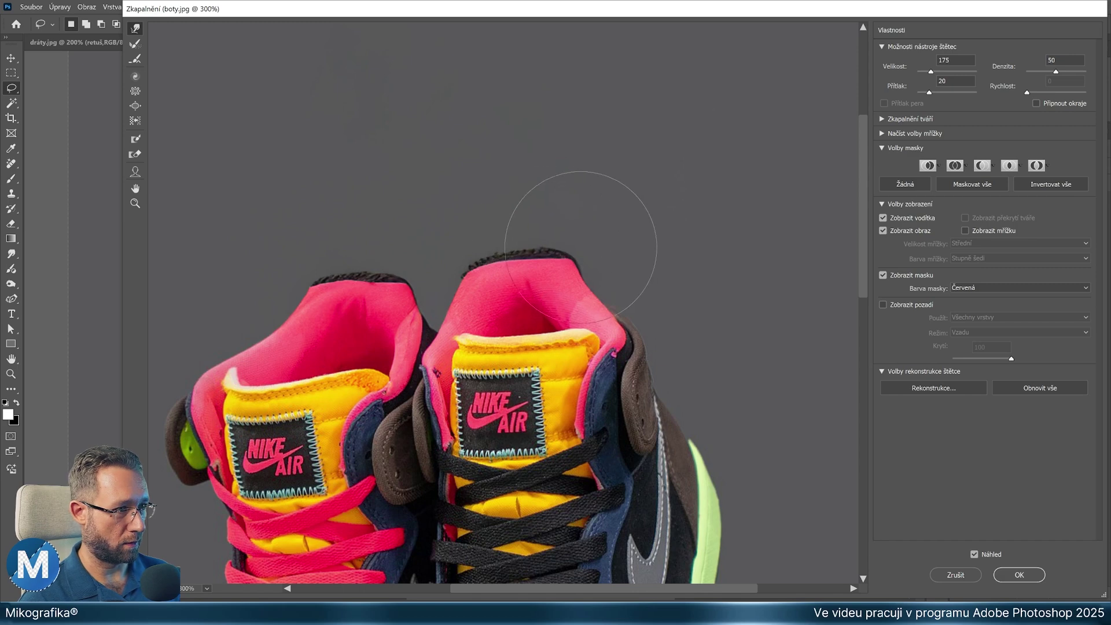
pyautogui.press('[')
pyautogui.press('[')
pyautogui.press('[')
pyautogui.press('[')
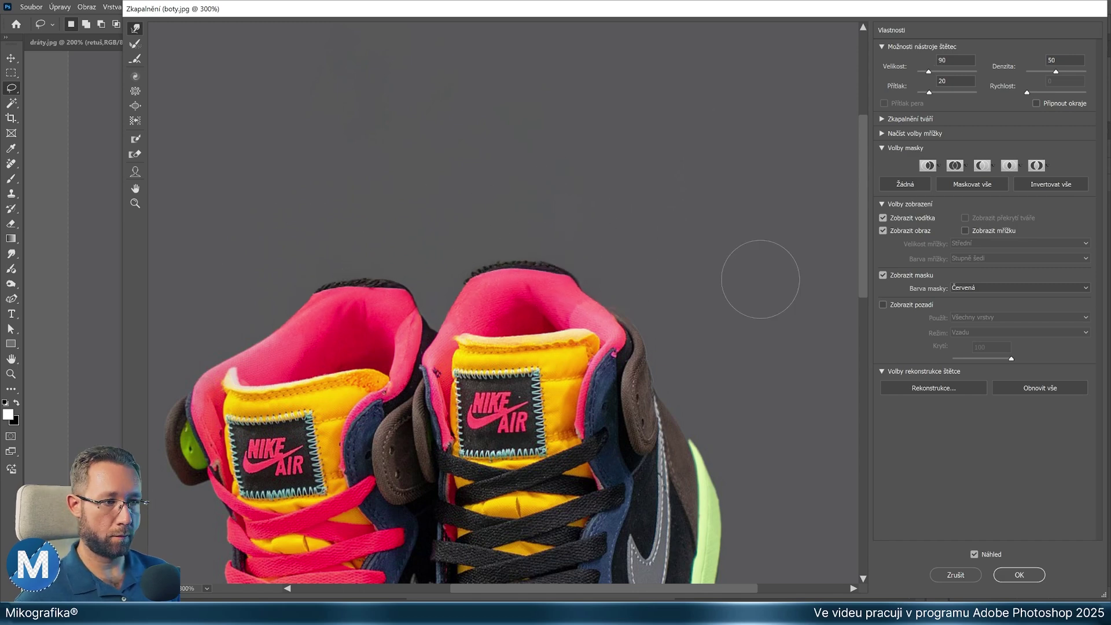
pyautogui.hotkey('ctrl', '-')
pyautogui.hotkey('ctrl', '-')
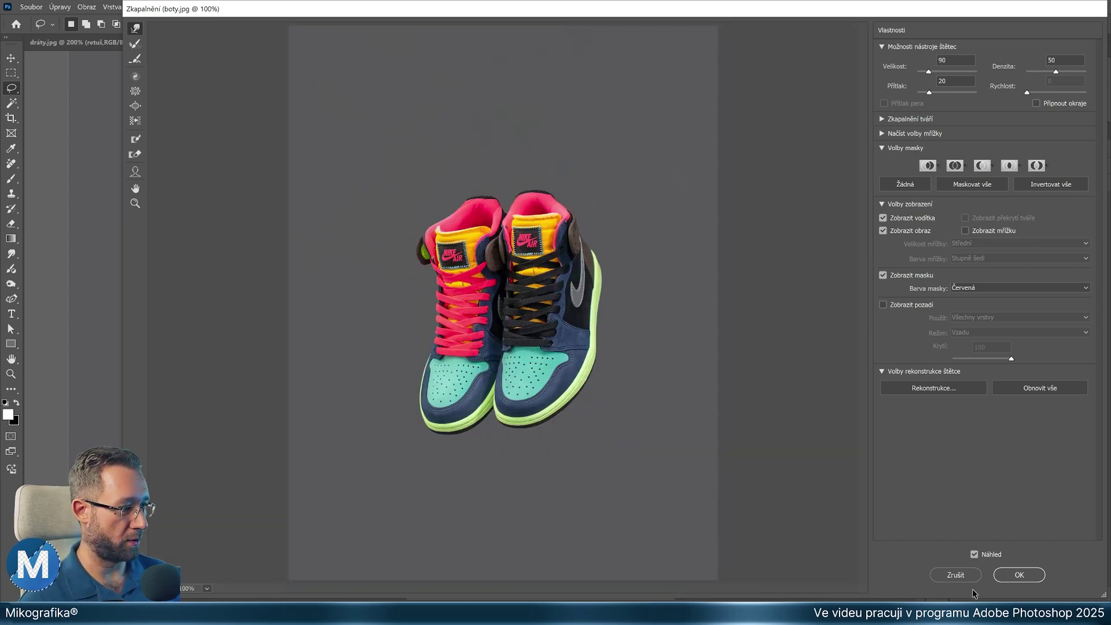
pyautogui.click(1019, 575)
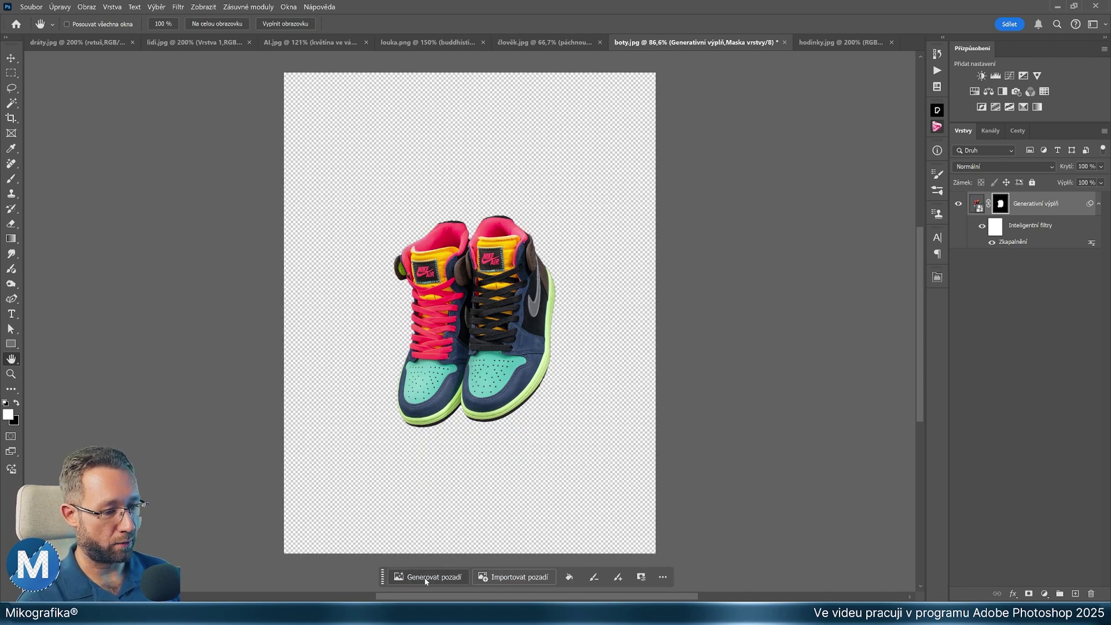
pyautogui.click(427, 577)
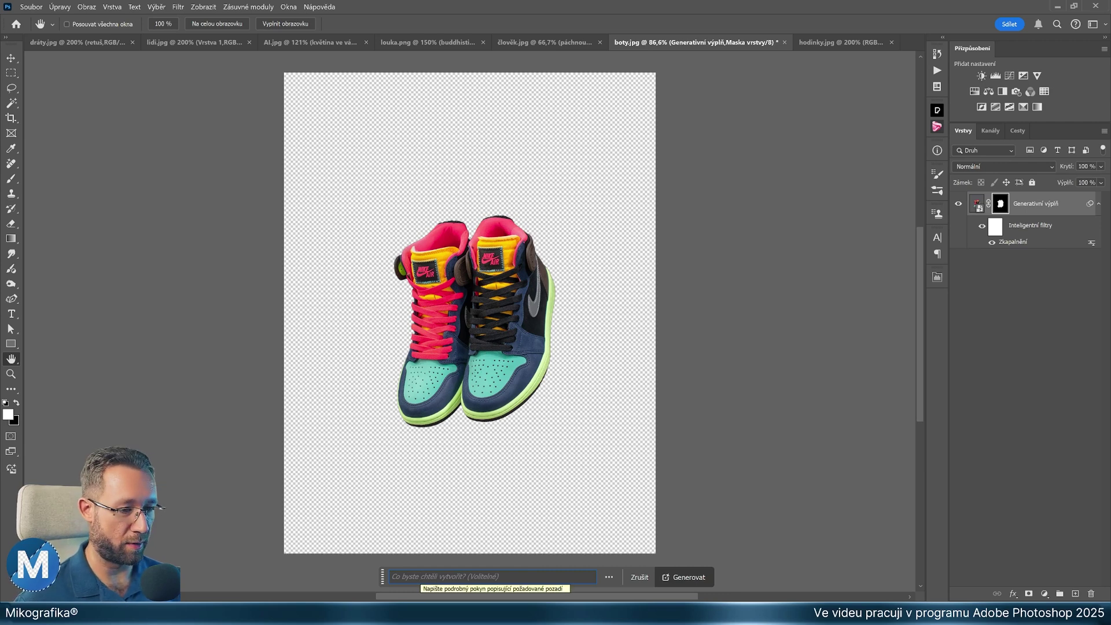
# Generate a prompt-free background and pick variation 2/3 with dandelion meadow and blue track
pyautogui.press('Return')
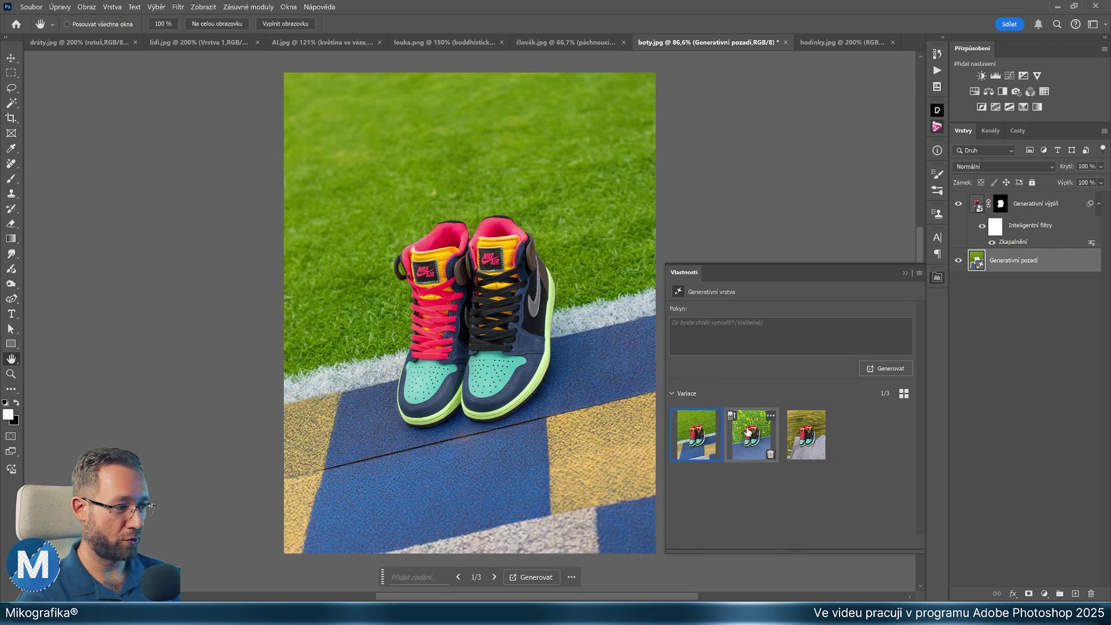
pyautogui.click(816, 436)
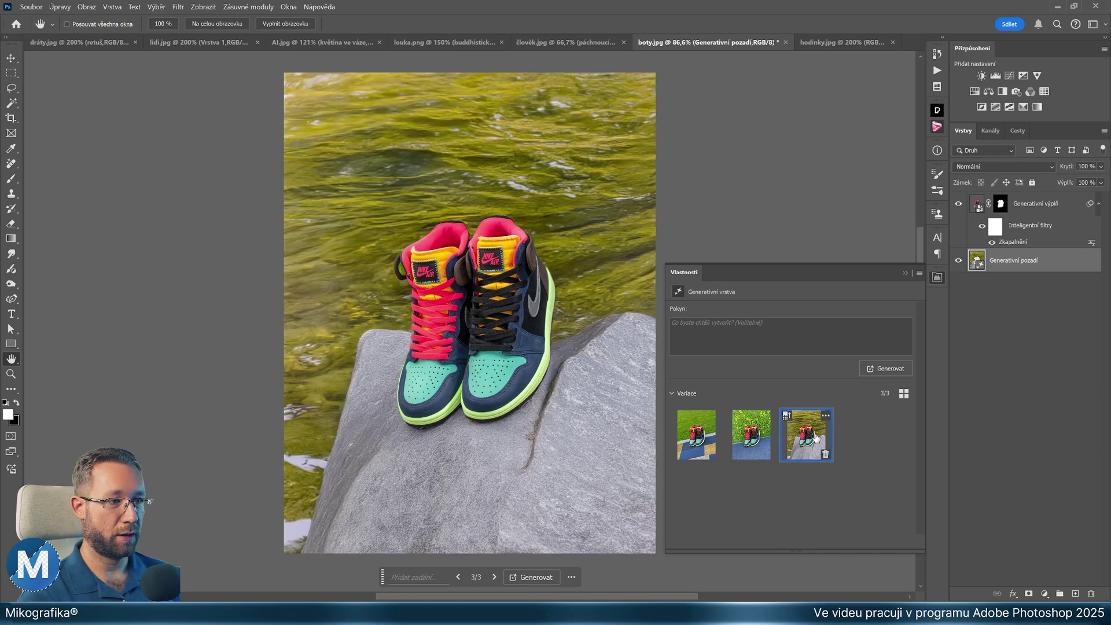
pyautogui.click(764, 443)
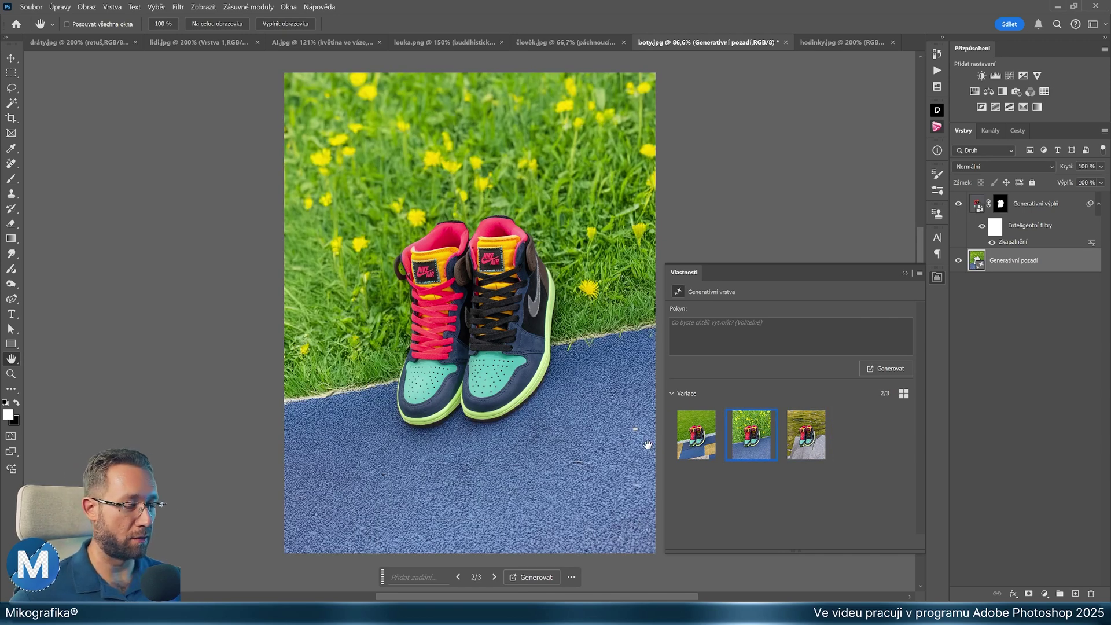
pyautogui.click(746, 336)
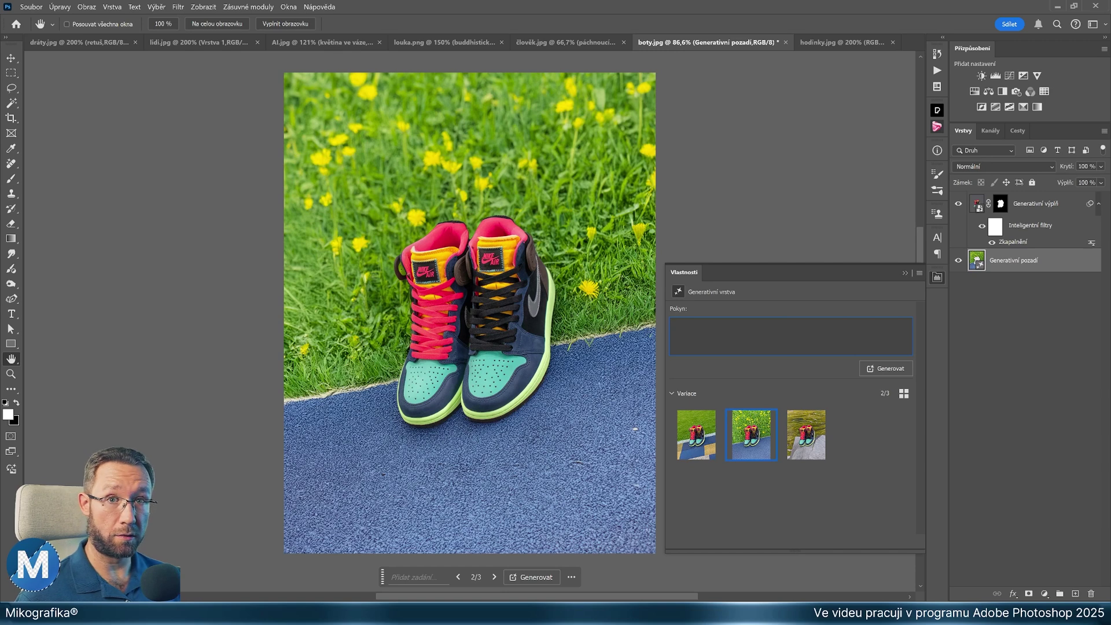
# Generate backgrounds from the prompt 'bílý podstavec pod botami, šedé nasvícené pozadí' and preview them
pyautogui.write('bílý podstavec pod botami, šedé nasvícené pozadí')
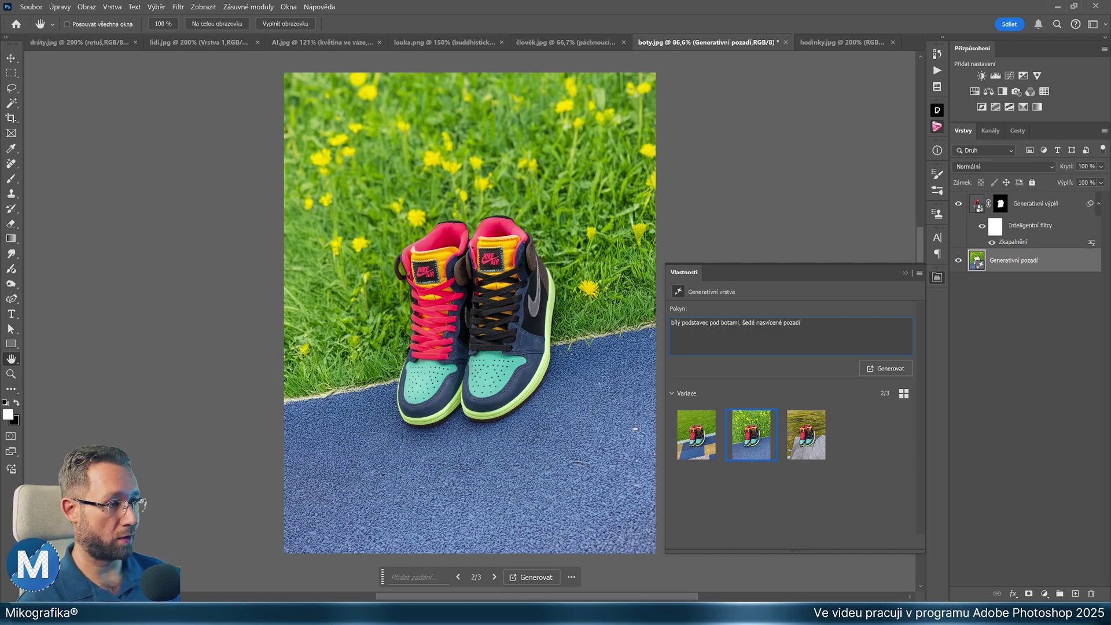
pyautogui.moveTo(698, 322); pyautogui.dragTo(738, 323)
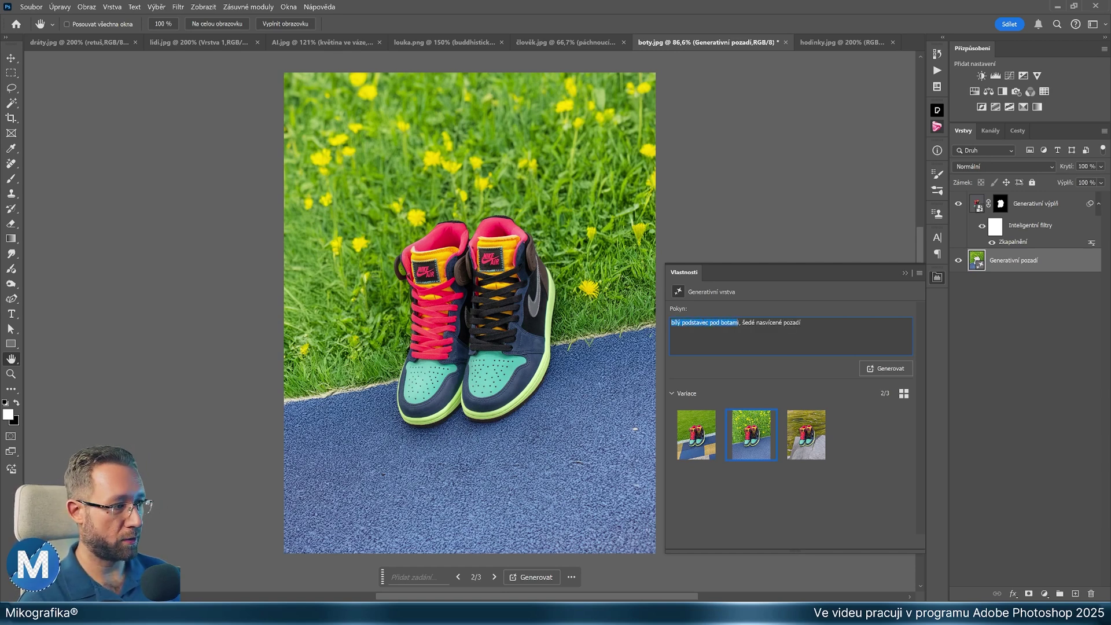
pyautogui.press('End')
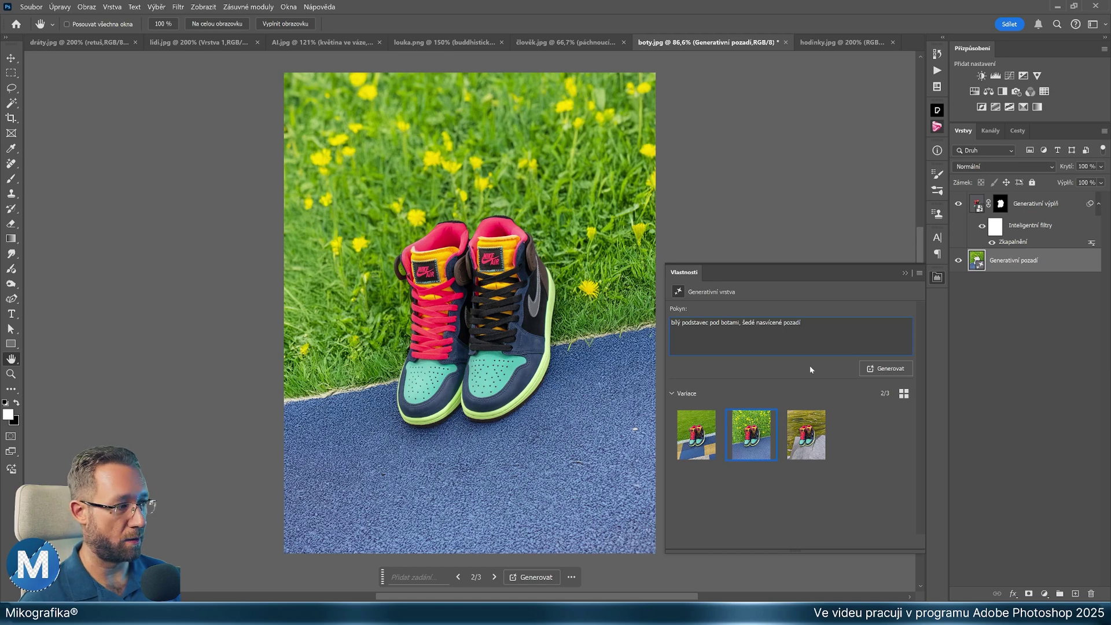
pyautogui.click(886, 369)
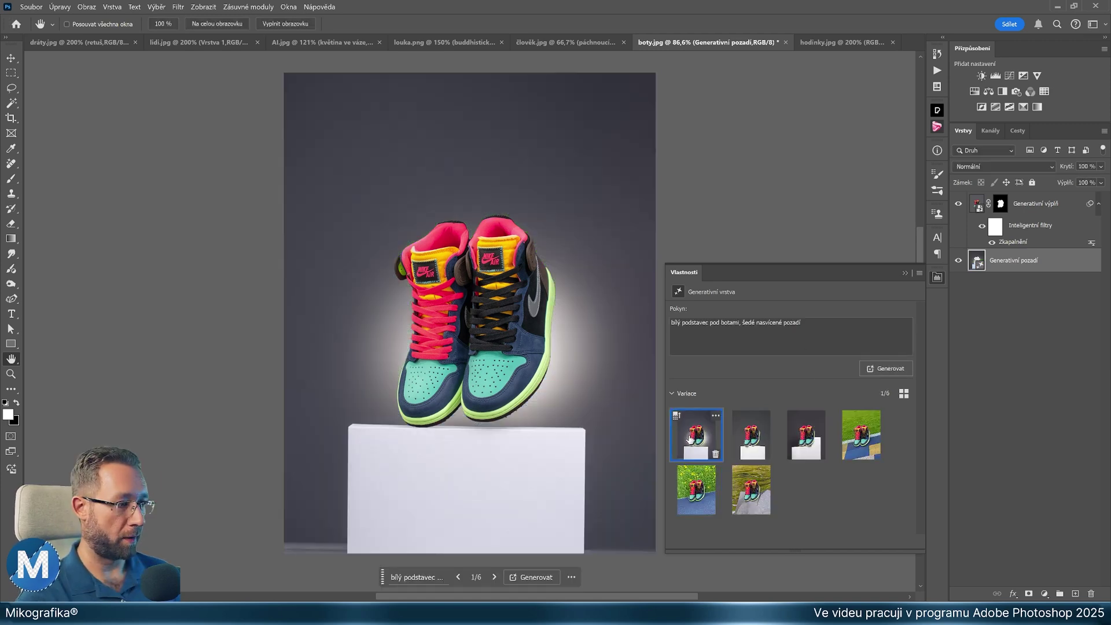
pyautogui.click(751, 435)
pyautogui.click(810, 433)
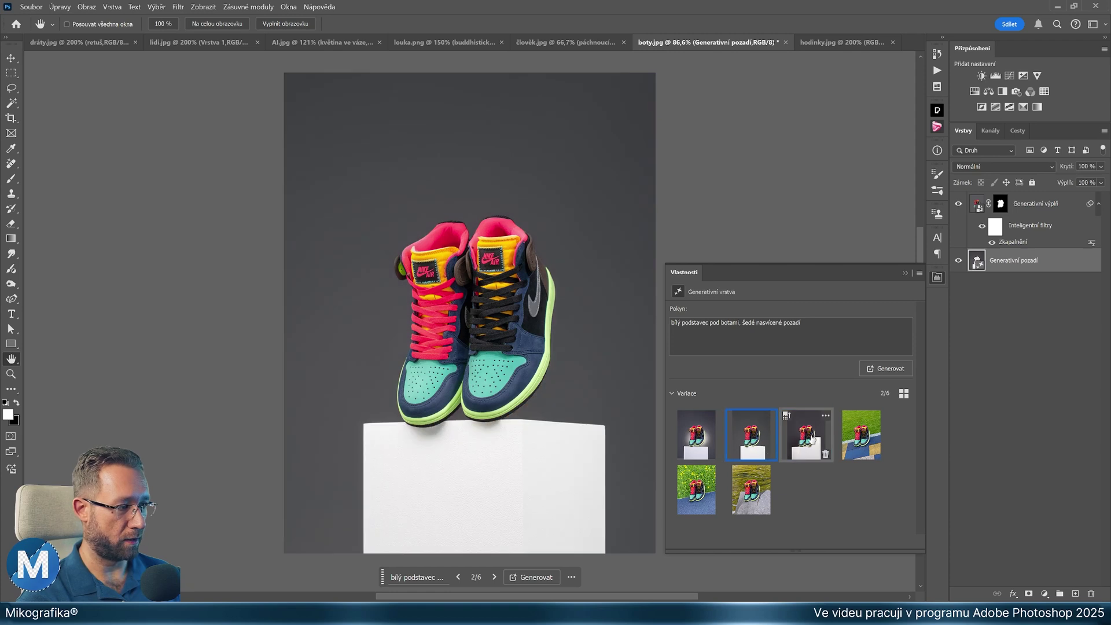
pyautogui.click(752, 436)
pyautogui.click(700, 438)
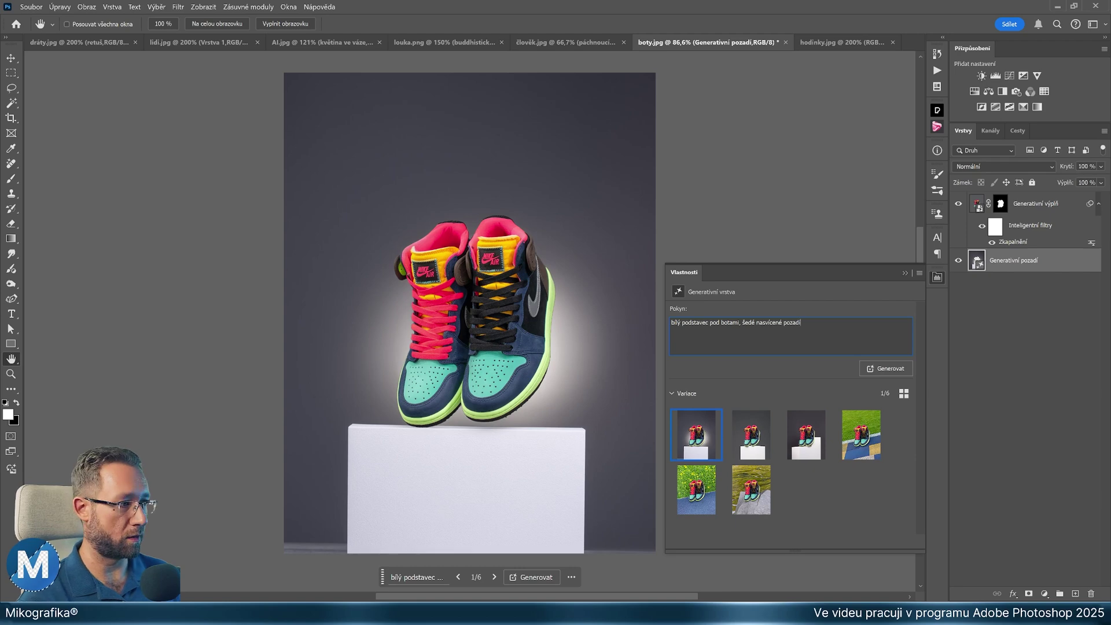
# Generate more pedestal variations and settle on the smaller-pedestal version 2/9
pyautogui.click(886, 369)
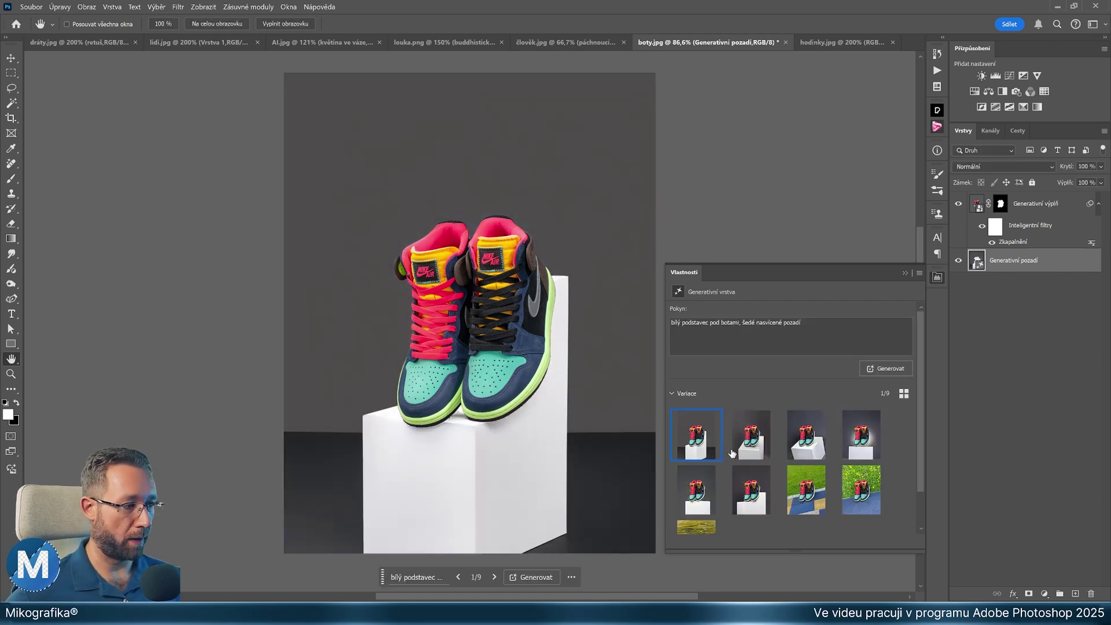
pyautogui.click(751, 435)
pyautogui.click(806, 444)
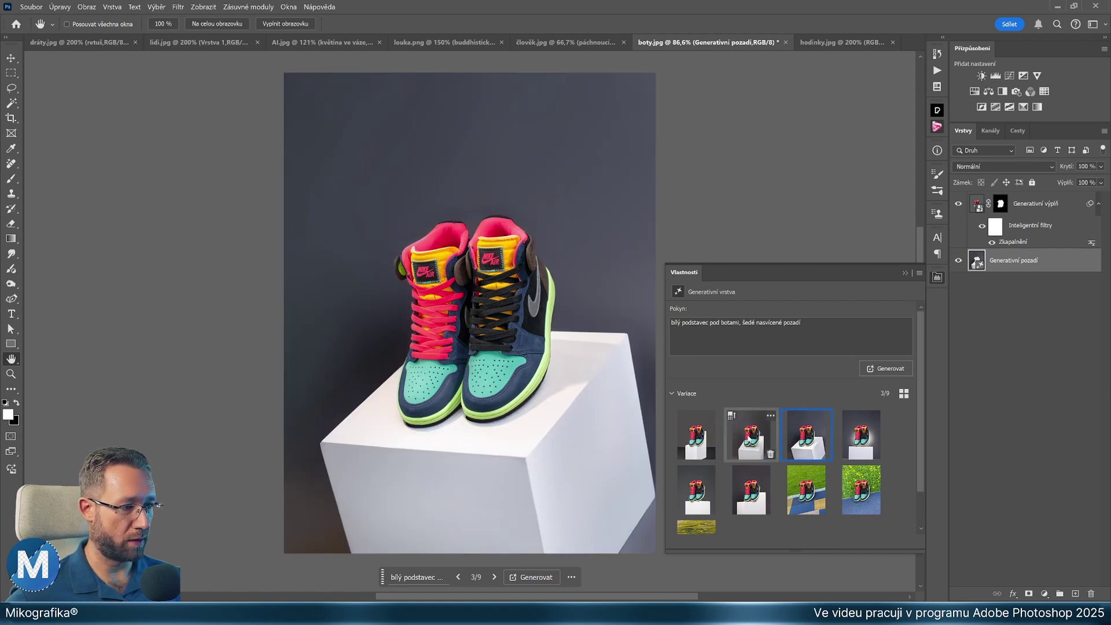
pyautogui.click(749, 441)
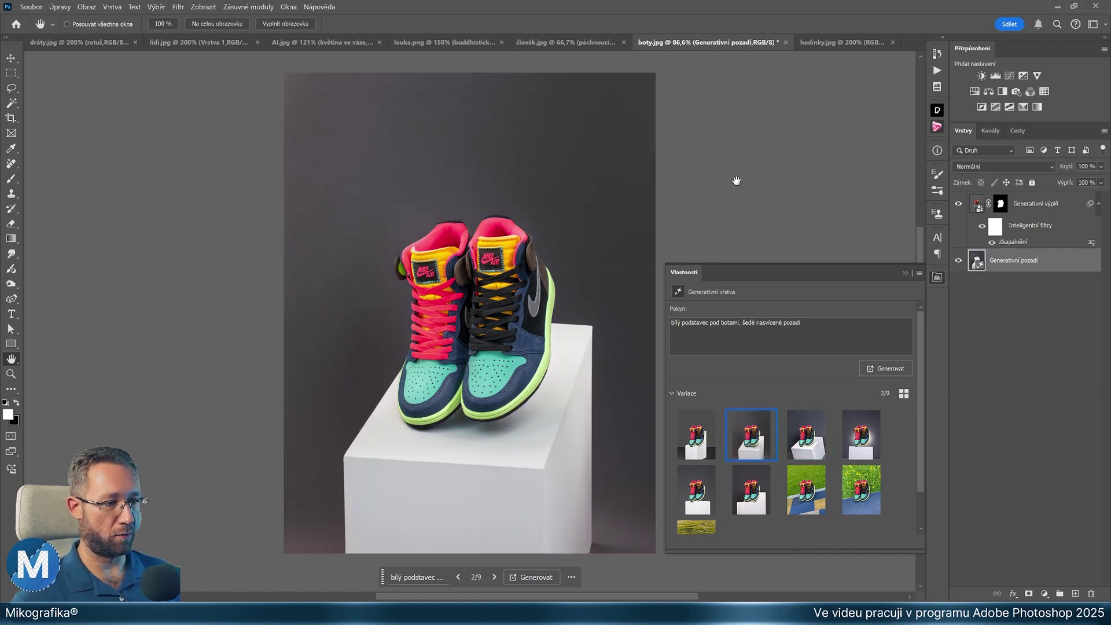
pyautogui.hotkey('ctrl', 'Tab')
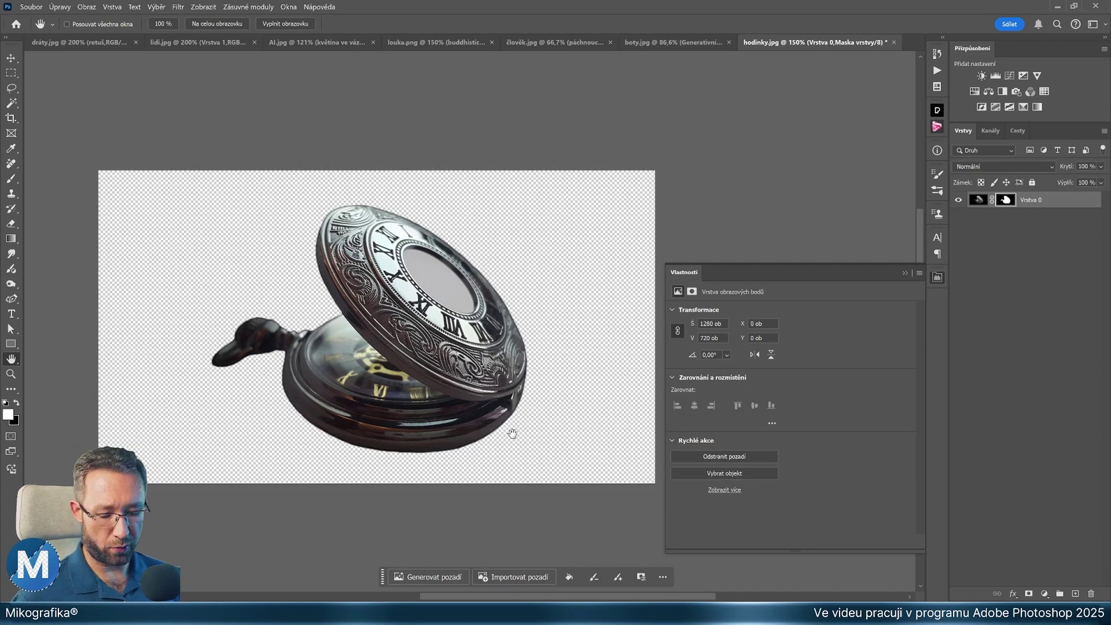
# Crop-extend the watch canvas upward above the watch
pyautogui.press('c')
pyautogui.hotkey('ctrl', '-')
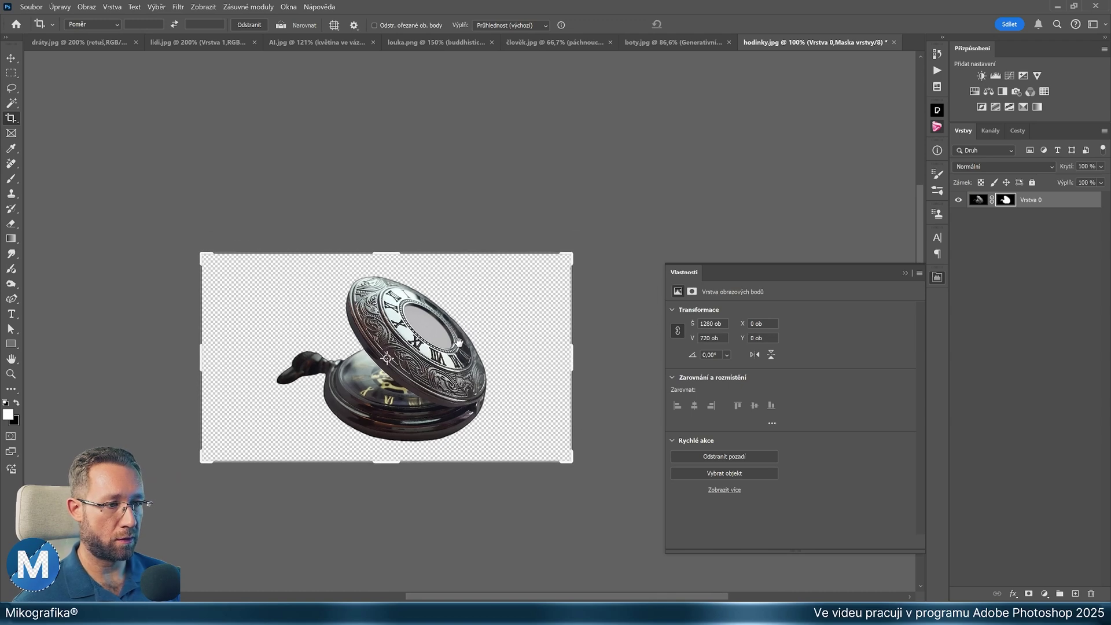
pyautogui.moveTo(386, 253); pyautogui.dragTo(411, 151)
pyautogui.press('Return')
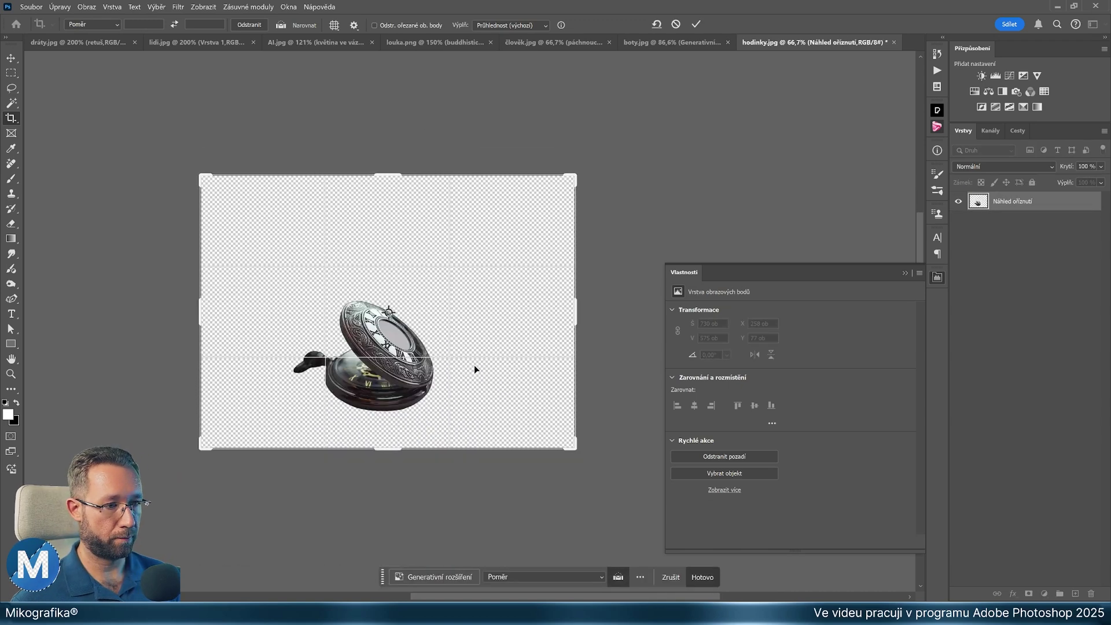
pyautogui.press('h')
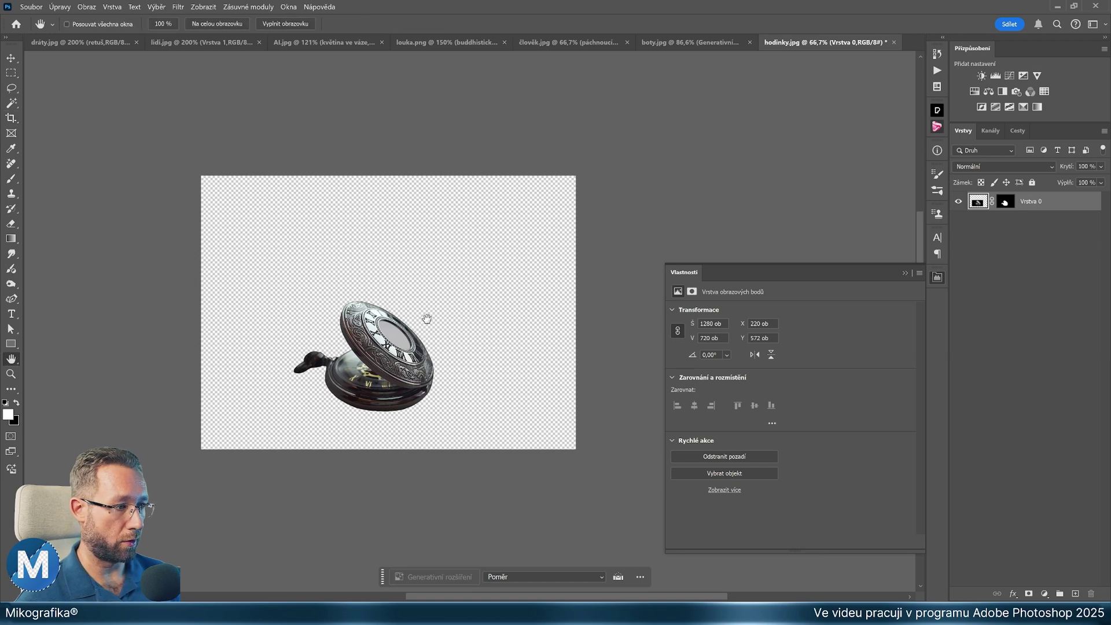
# Generate a background for the watch layer mask from the pasted dark wet-stone description
pyautogui.click(1006, 201)
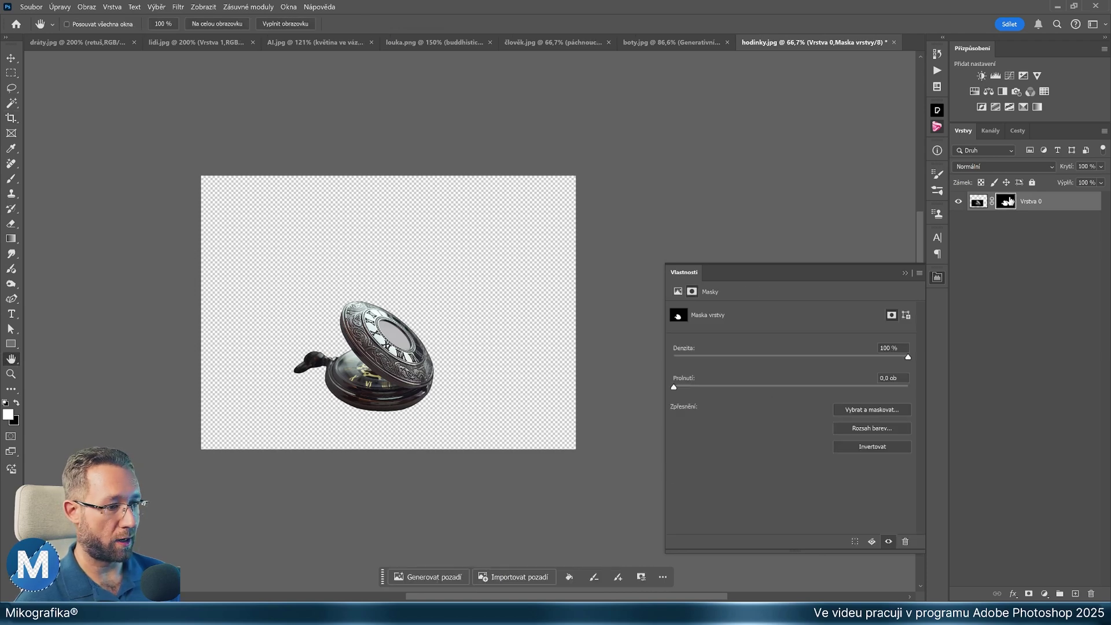
pyautogui.click(432, 577)
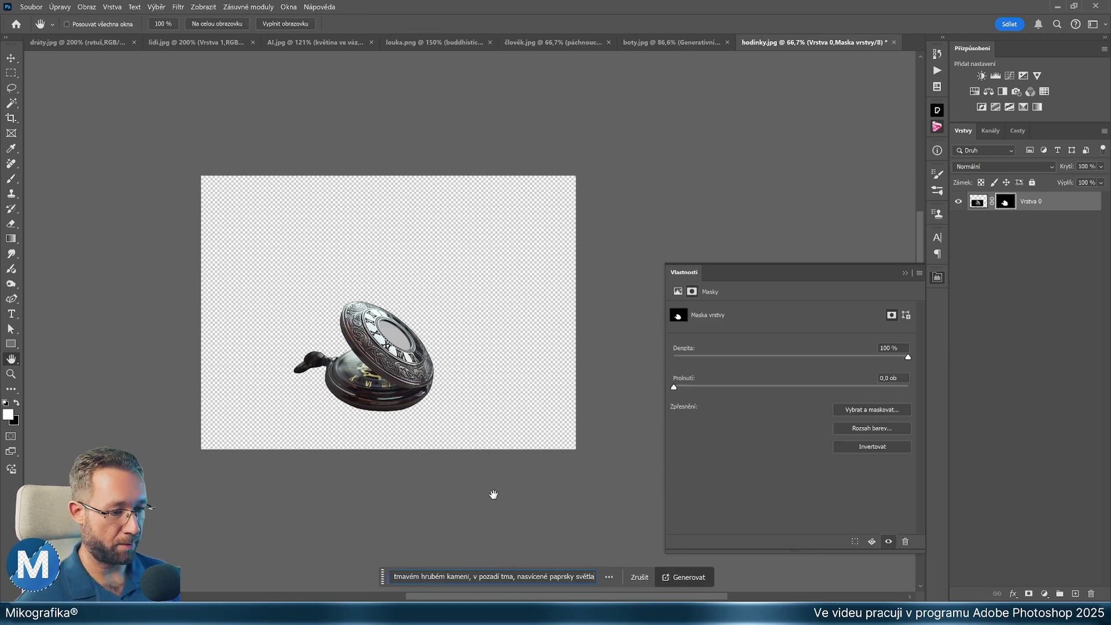
pyautogui.hotkey('ctrl', 'v')
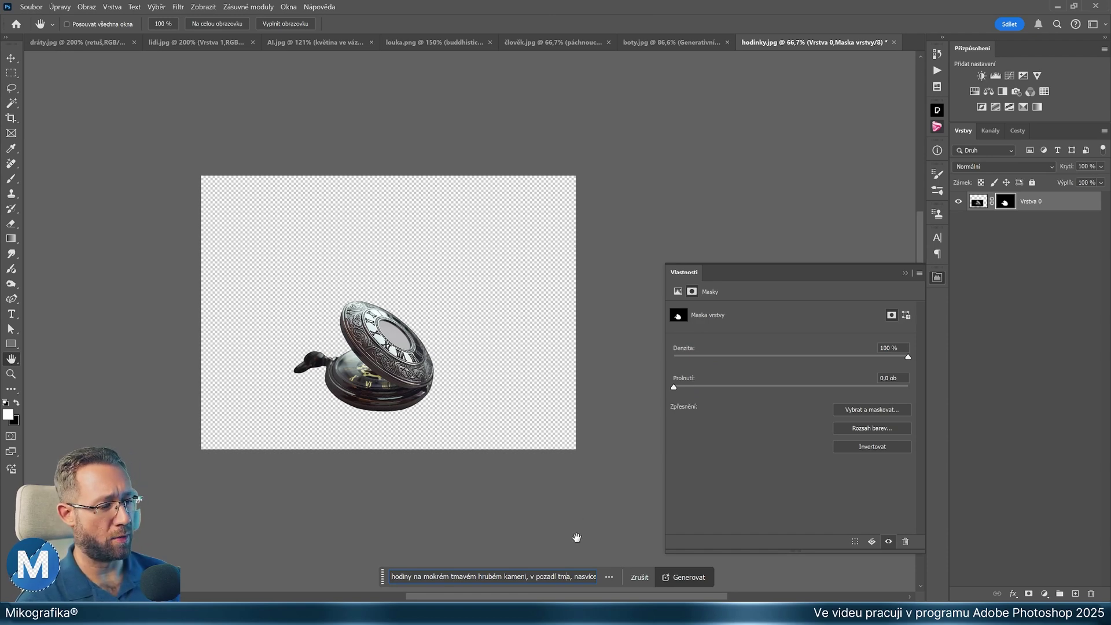
pyautogui.press('End')
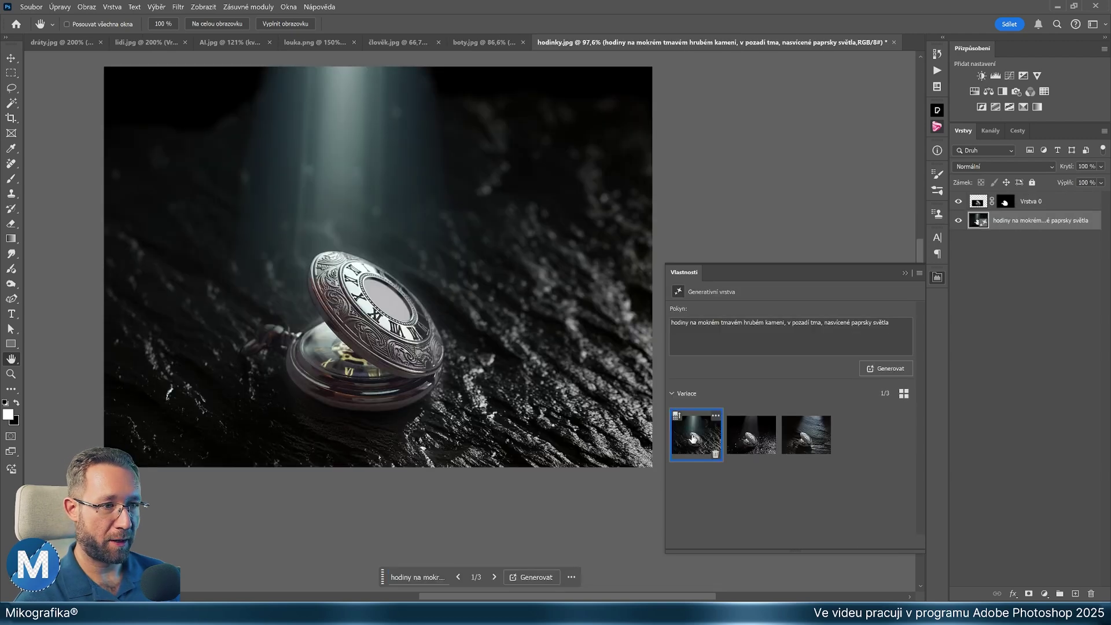
pyautogui.click(747, 441)
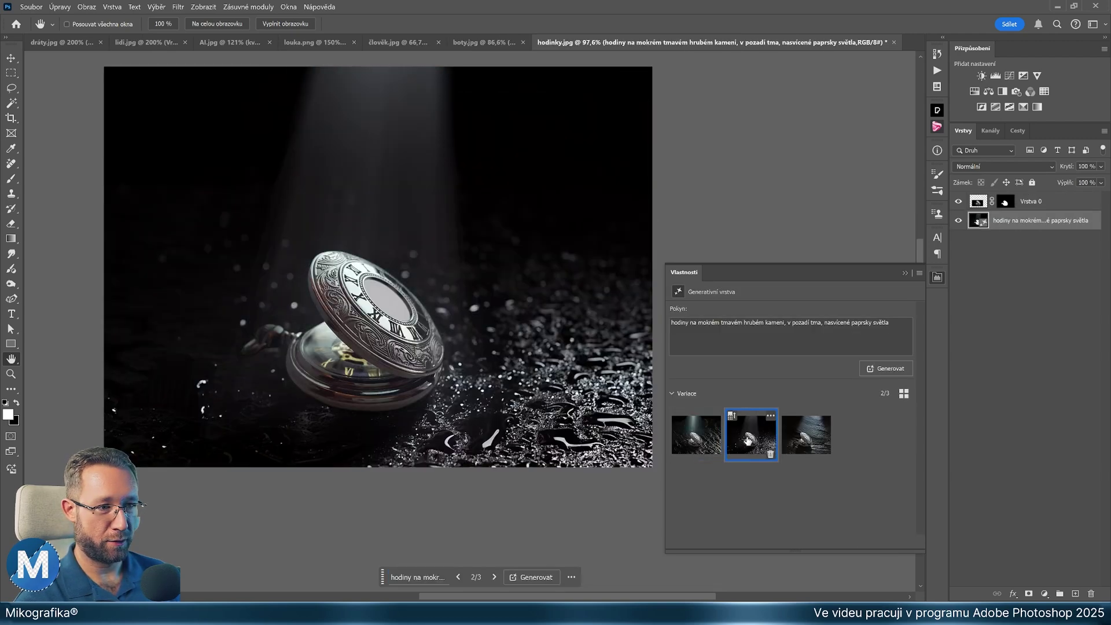
# Generate more background variations and choose the first one with light rays
pyautogui.click(810, 435)
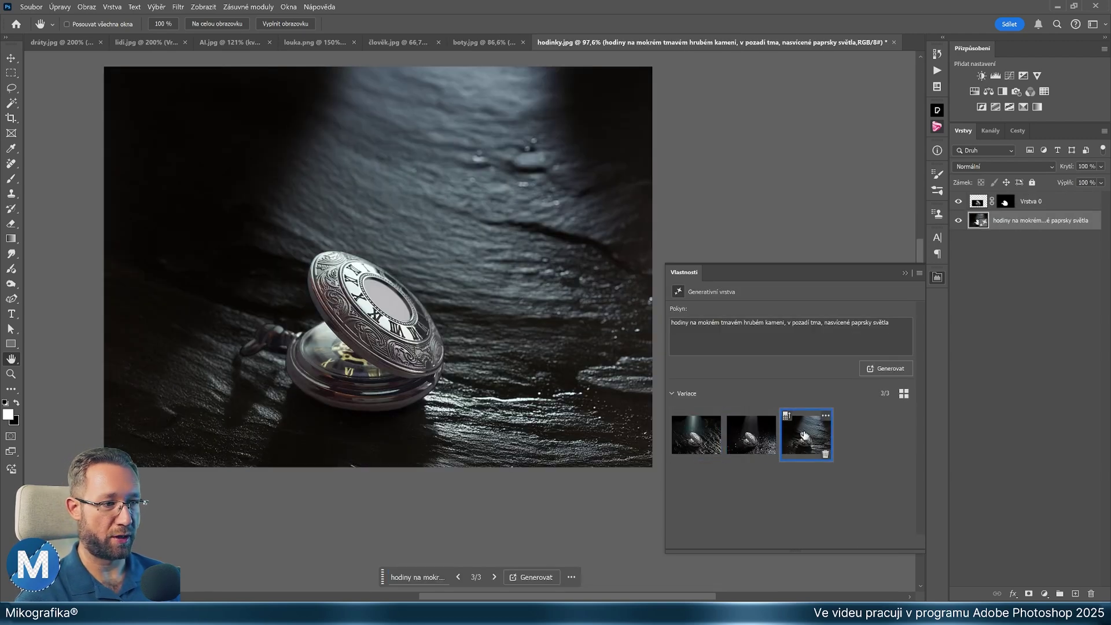
pyautogui.click(751, 434)
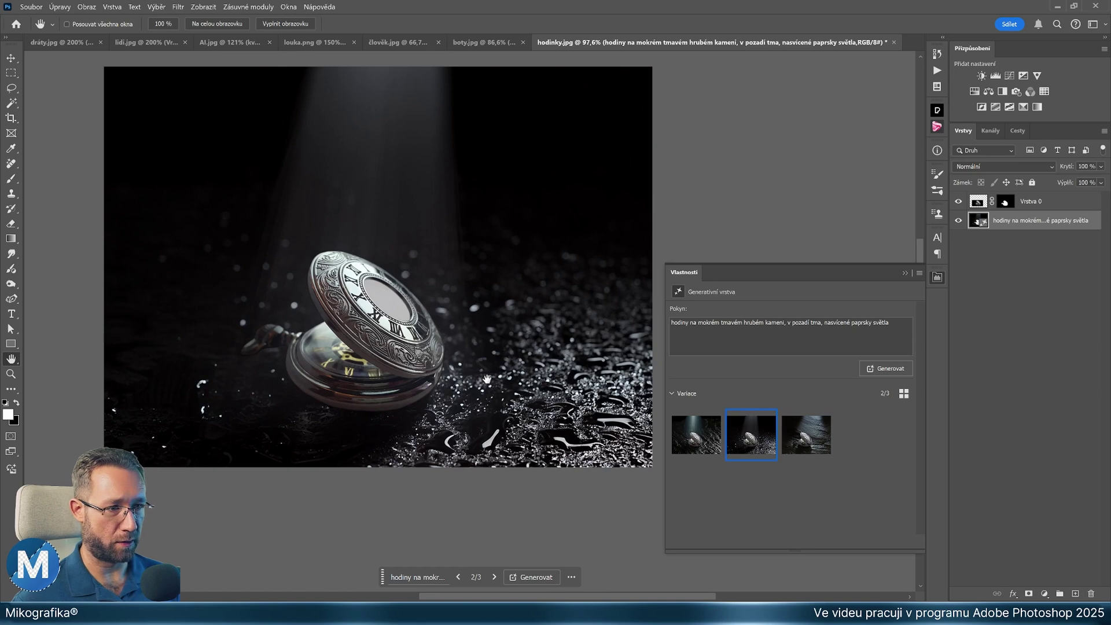
pyautogui.click(879, 368)
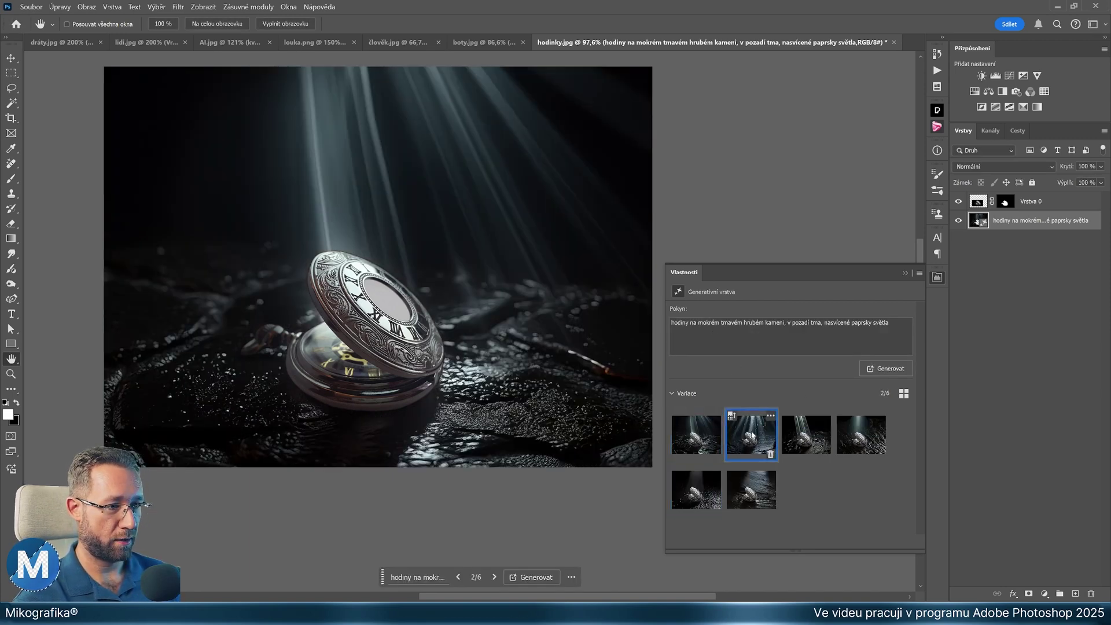
pyautogui.click(808, 436)
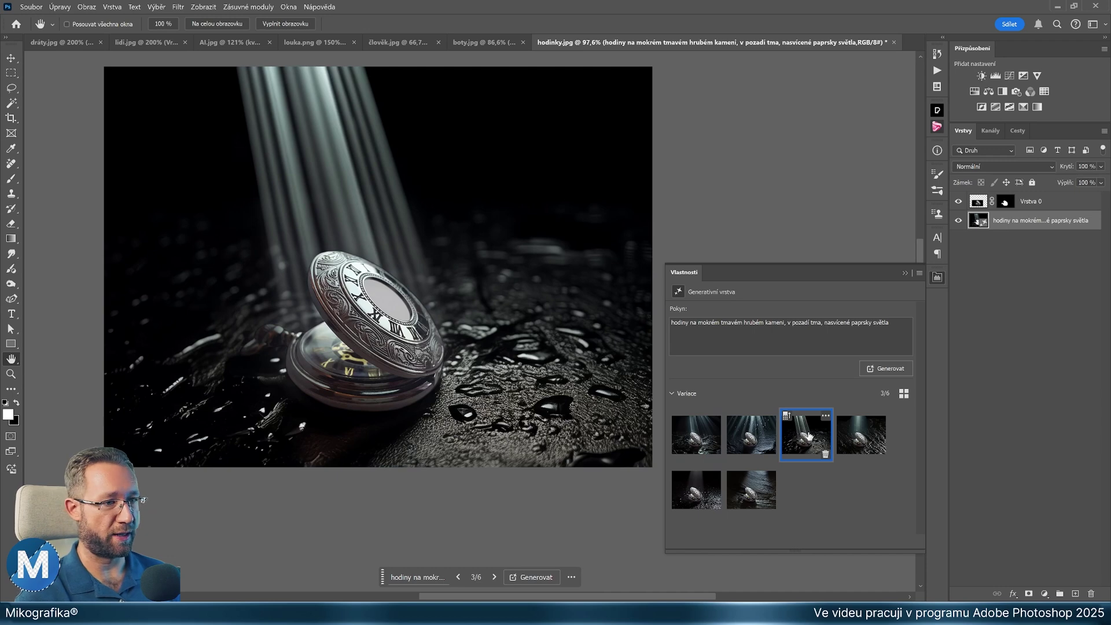
pyautogui.click(698, 436)
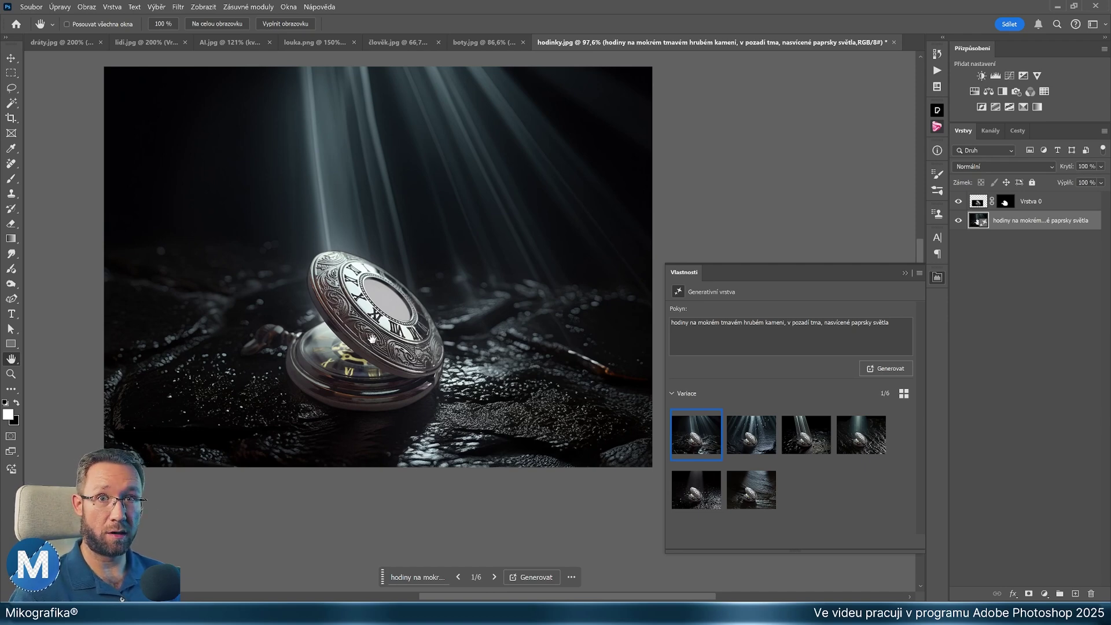
# Add a Curves adjustment layer clipped to the watch layer Vrstva 0
pyautogui.click(1044, 202)
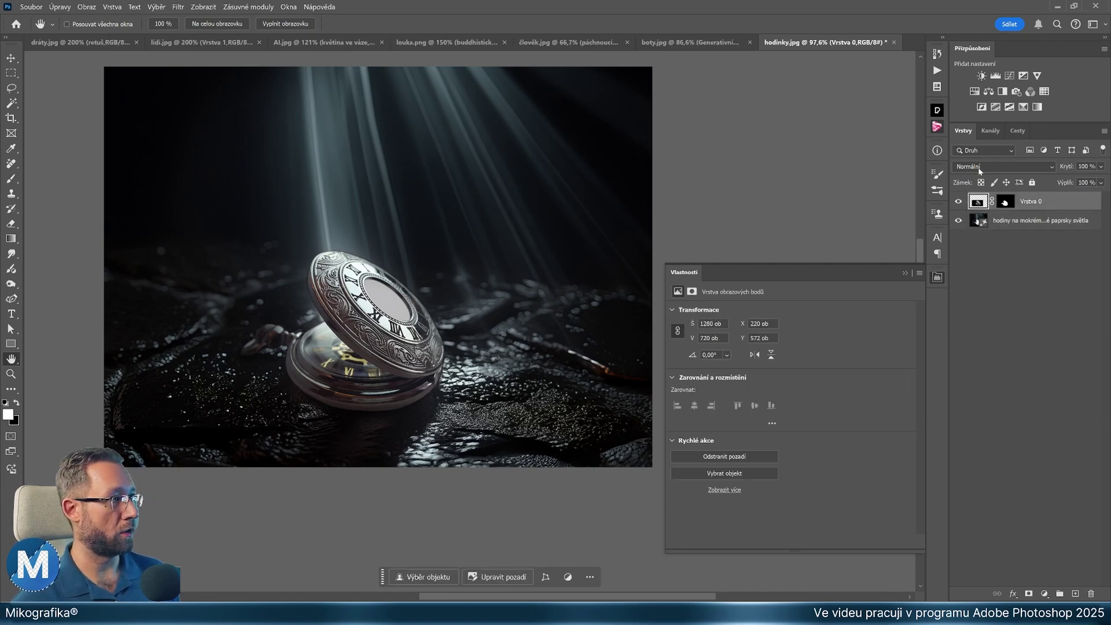
pyautogui.click(1009, 75)
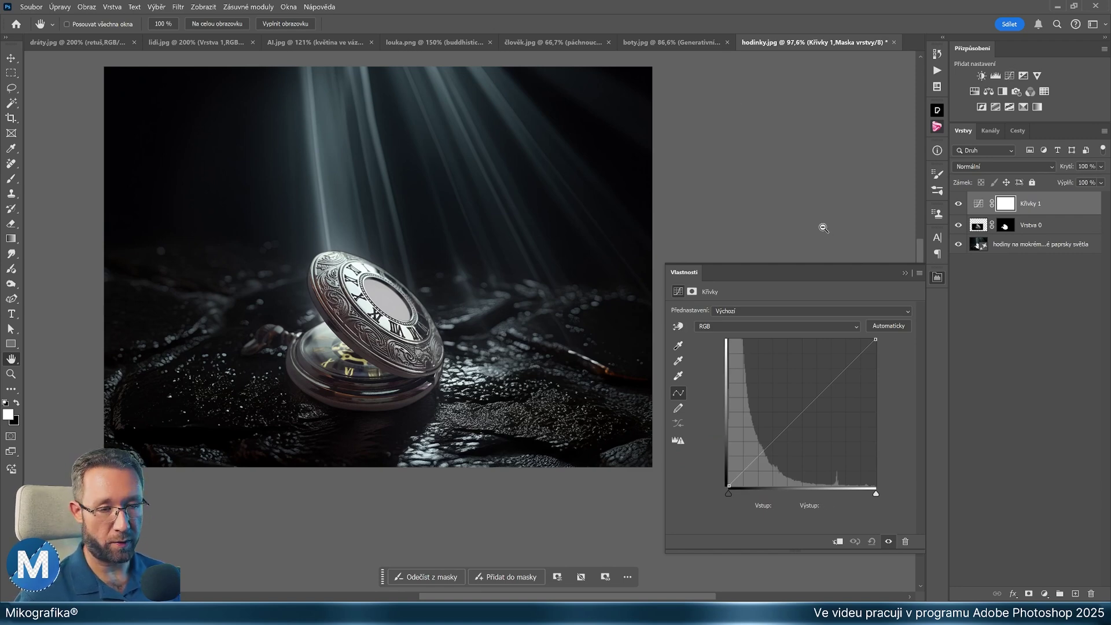
pyautogui.hotkey('ctrl', 'alt', 'g')
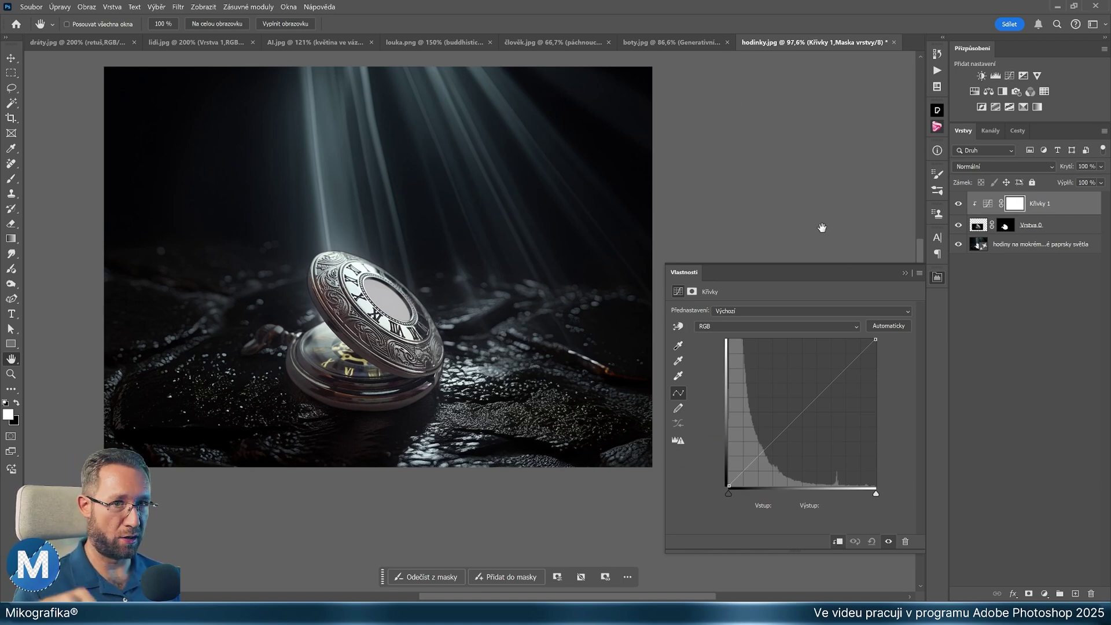
pyautogui.click(959, 226)
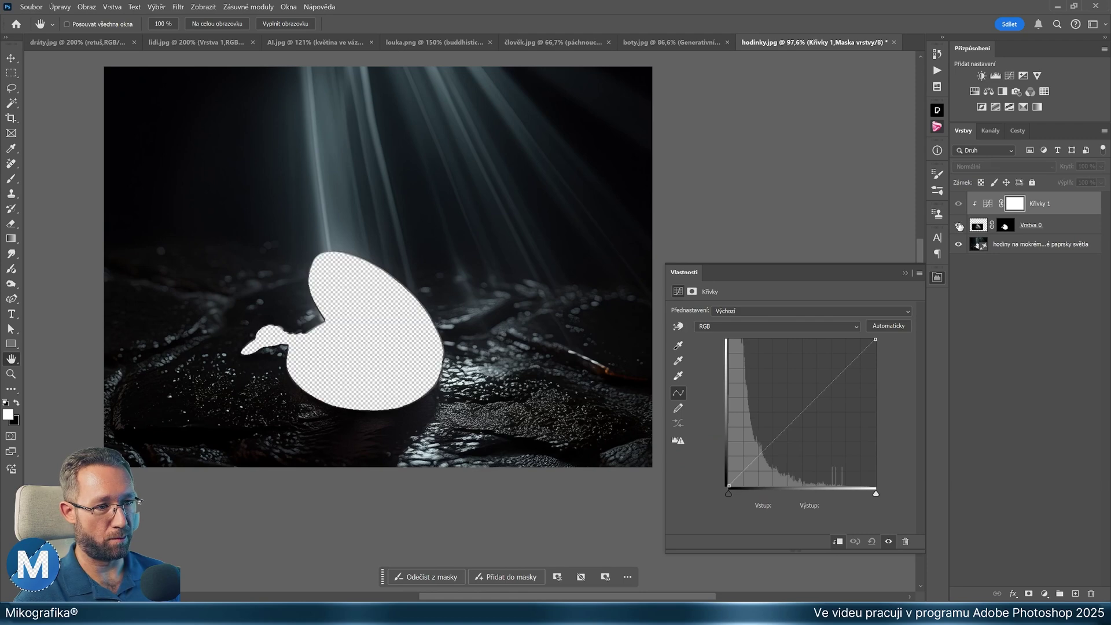
pyautogui.click(959, 226)
pyautogui.click(958, 226)
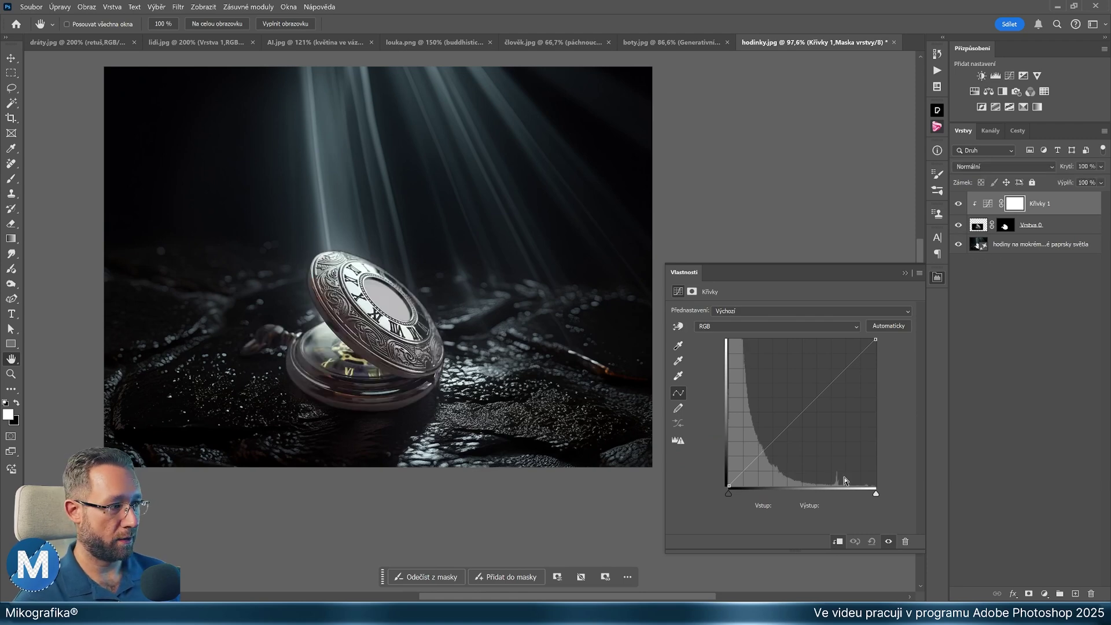
# Pull the curve points down to darken the watch and compare before and after
pyautogui.moveTo(807, 415)
pyautogui.mouseDown()
pyautogui.moveTo(814, 424)
pyautogui.moveTo(807, 416)
pyautogui.moveTo(791, 441)
pyautogui.mouseUp()
pyautogui.moveTo(818, 402); pyautogui.dragTo(820, 398)
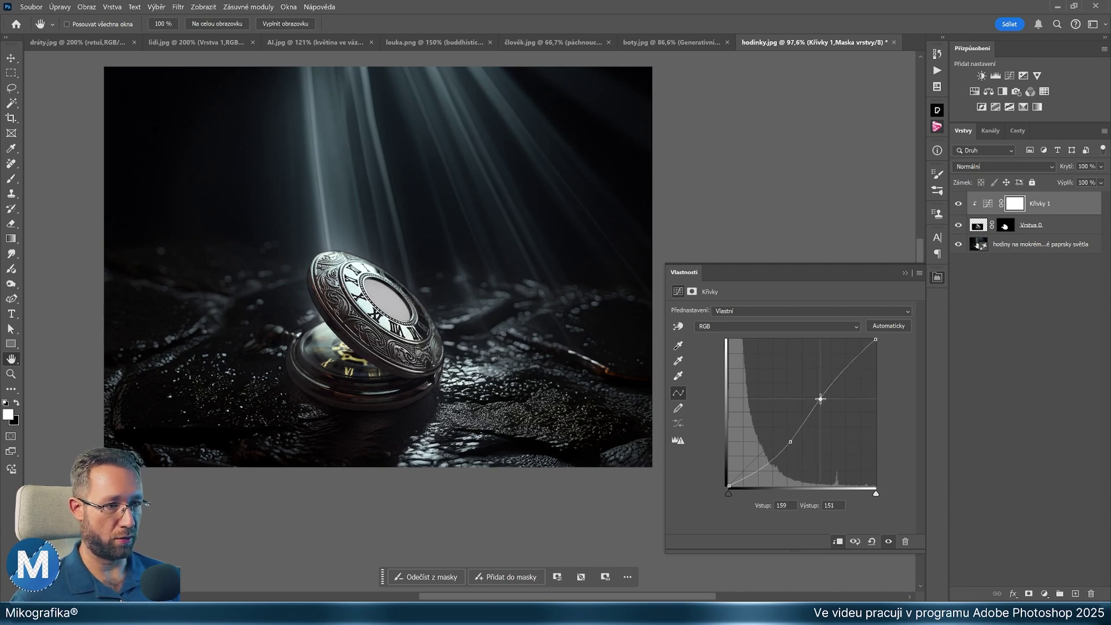
pyautogui.click(790, 443)
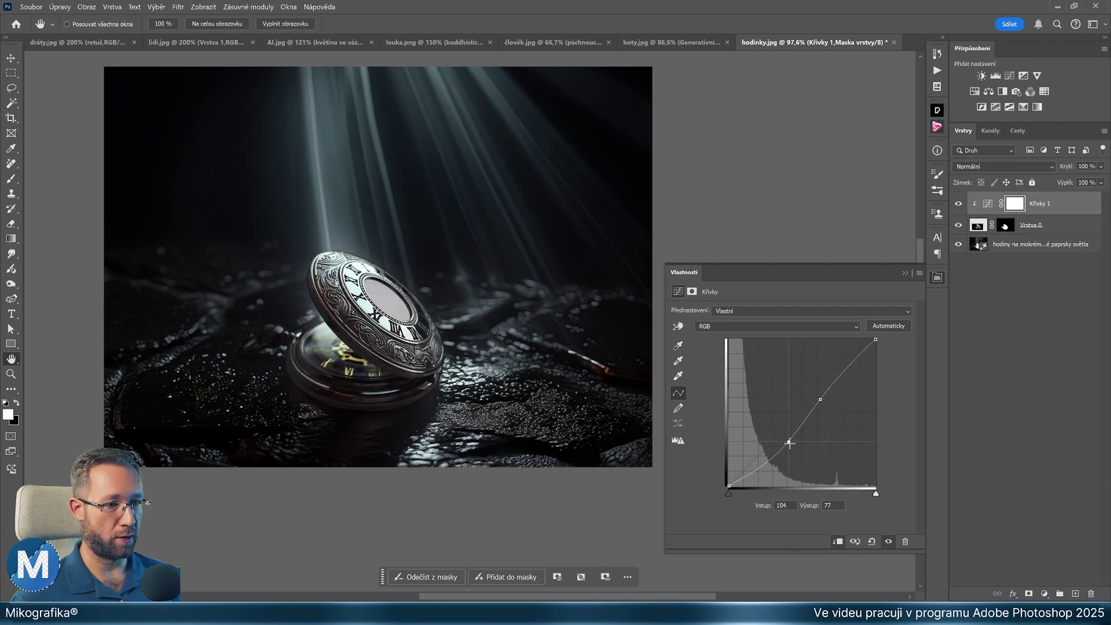
pyautogui.click(958, 204)
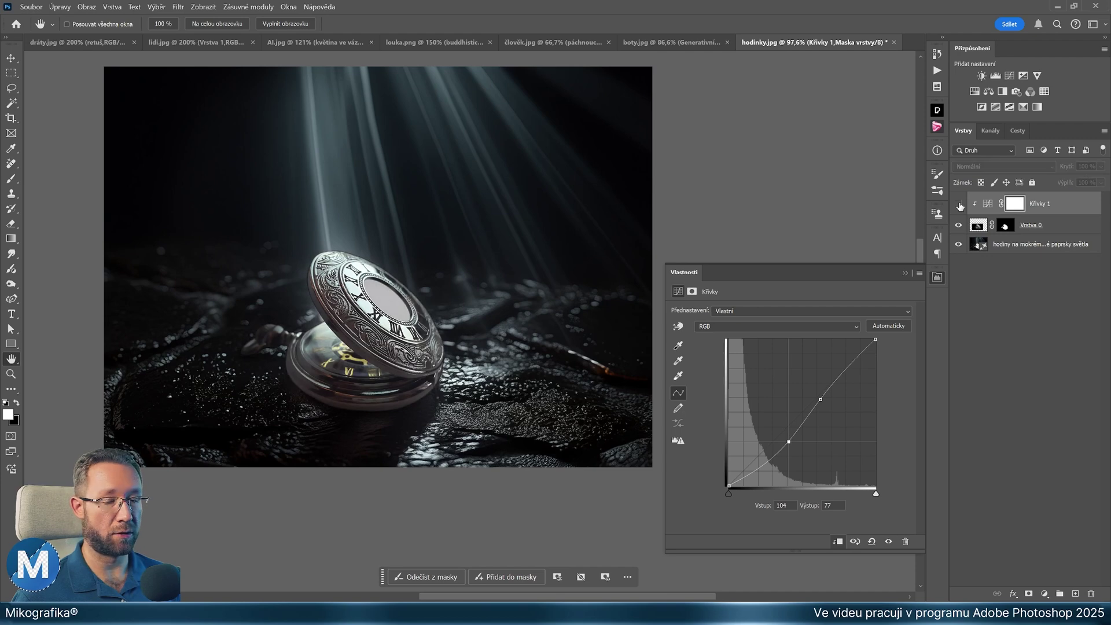
pyautogui.click(958, 203)
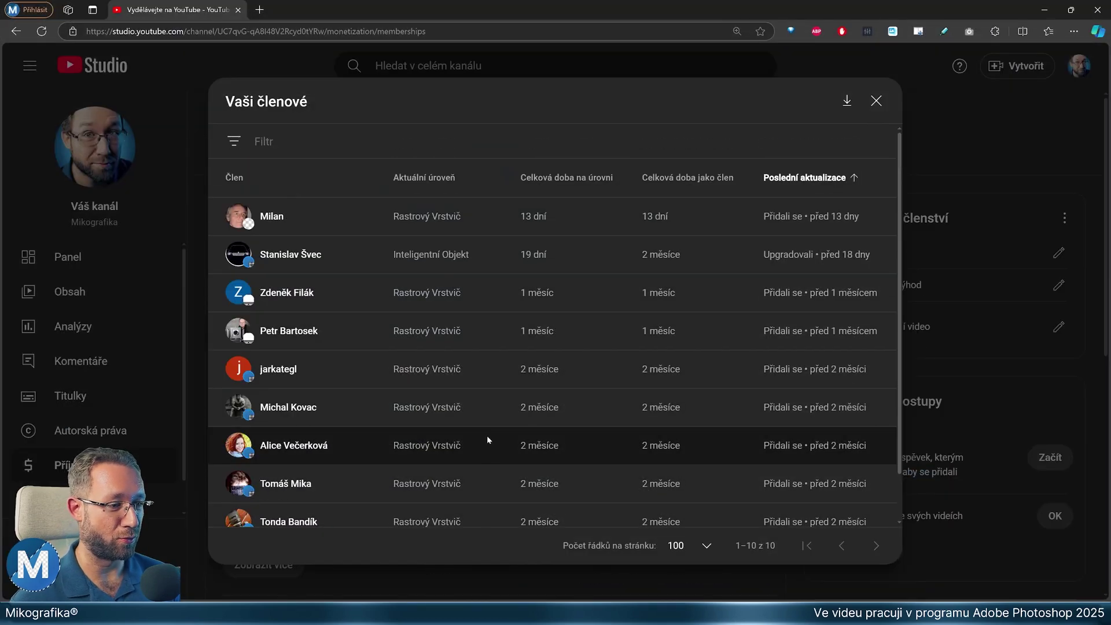
pyautogui.scroll(-1, 487, 433)
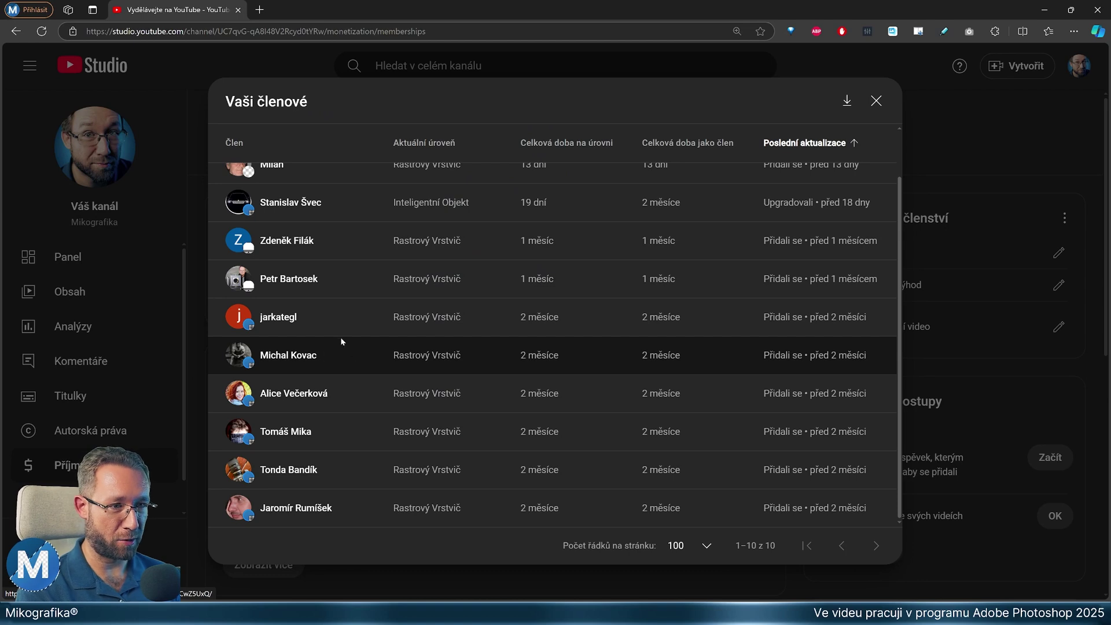
pyautogui.scroll(1, 353, 245)
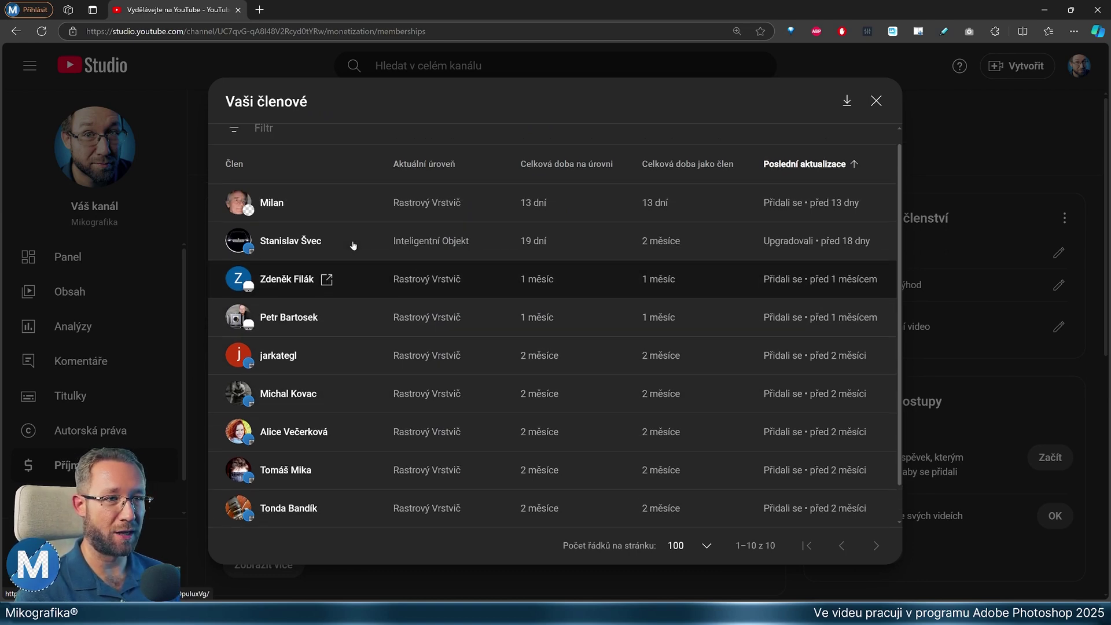
pyautogui.scroll(1, 353, 246)
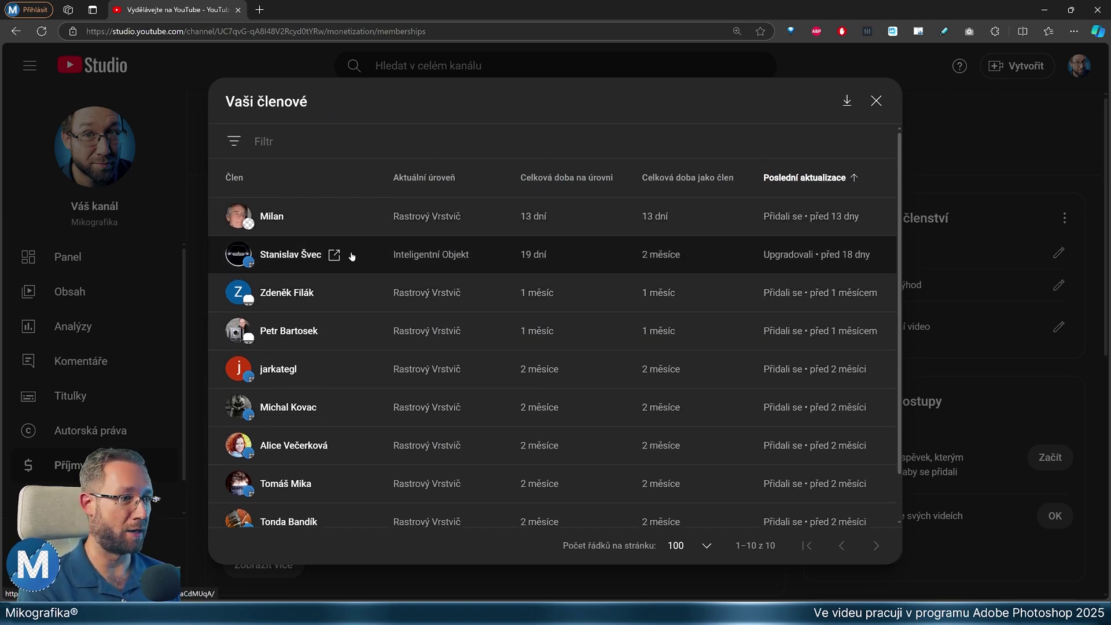